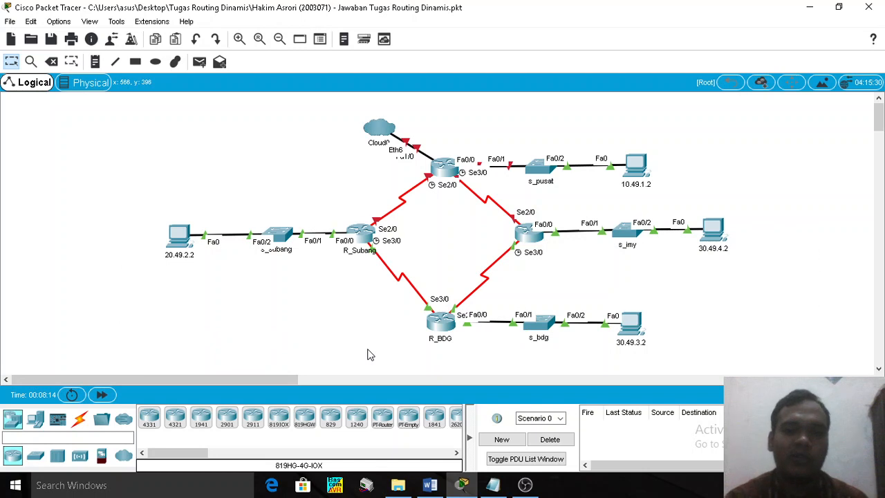
{"action": "left_click_drag", "start_coordinate": [430, 250], "coordinate": [458, 139]}
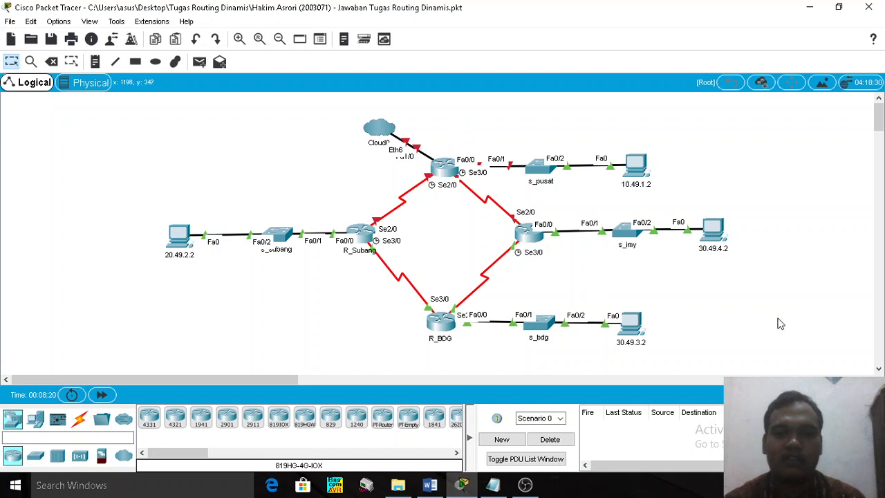
{"action": "left_click_drag", "start_coordinate": [780, 320], "coordinate": [171, 235]}
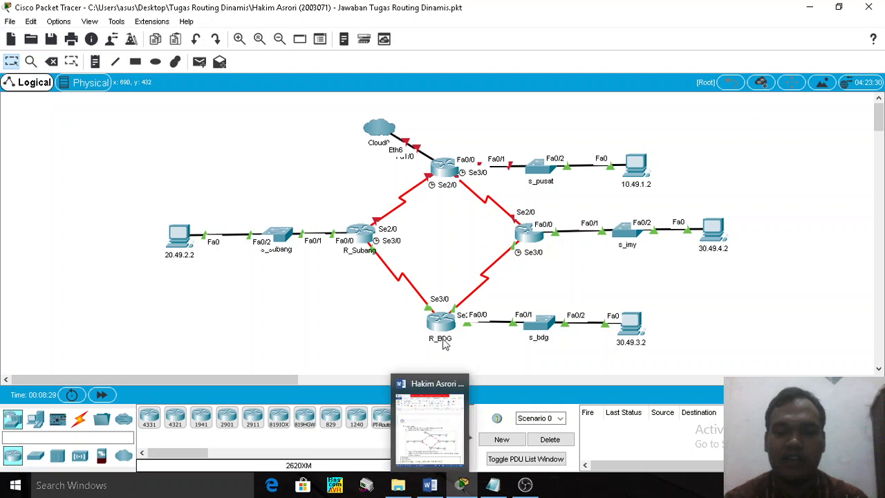
{"action": "left_click_drag", "start_coordinate": [743, 352], "coordinate": [85, 229]}
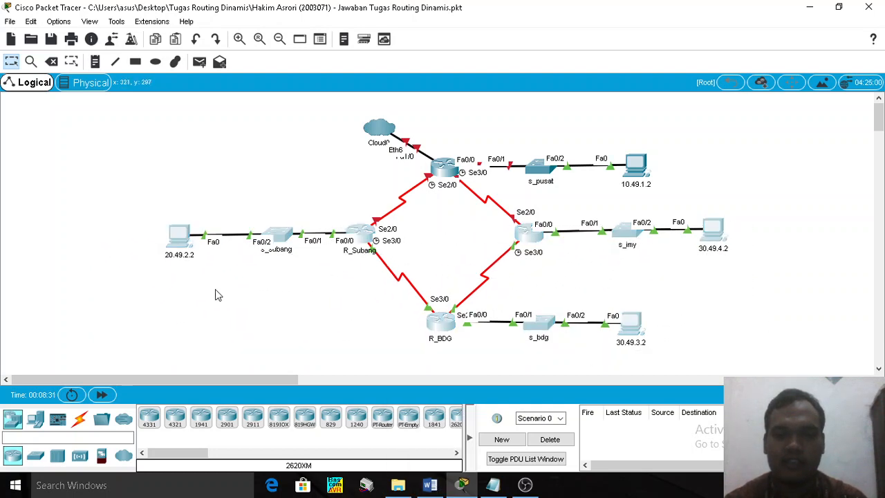
Consult the Word worksheet's topology and router hostname instructions alongside the Packet Tracer topology
{"action": "left_click", "coordinate": [430, 485]}
{"action": "left_click", "coordinate": [308, 322]}
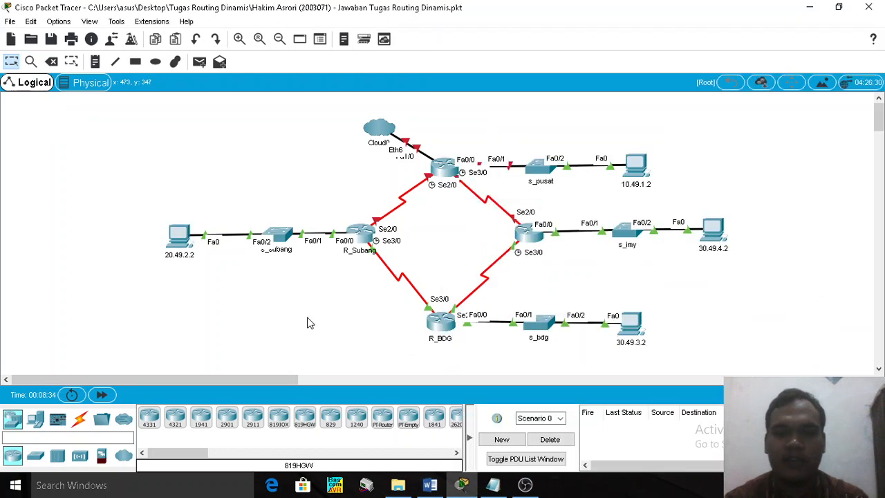
{"action": "left_click_drag", "start_coordinate": [608, 4], "coordinate": [3, 301]}
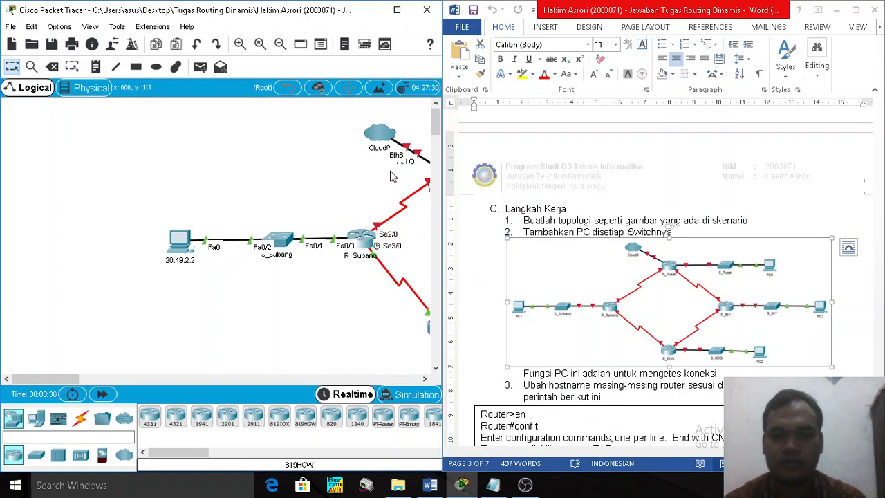
{"action": "left_click", "coordinate": [397, 9]}
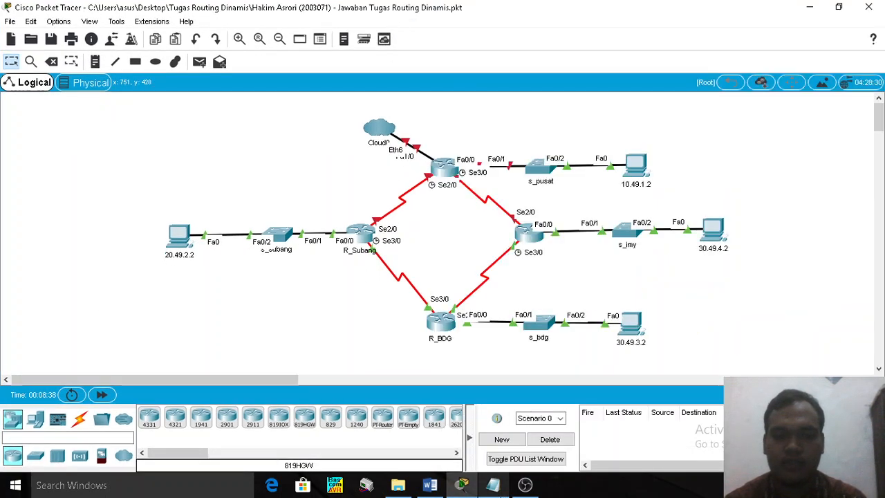
{"action": "left_click", "coordinate": [430, 485]}
{"action": "scroll", "coordinate": [648, 322], "scroll_direction": "down", "scroll_amount": 4}
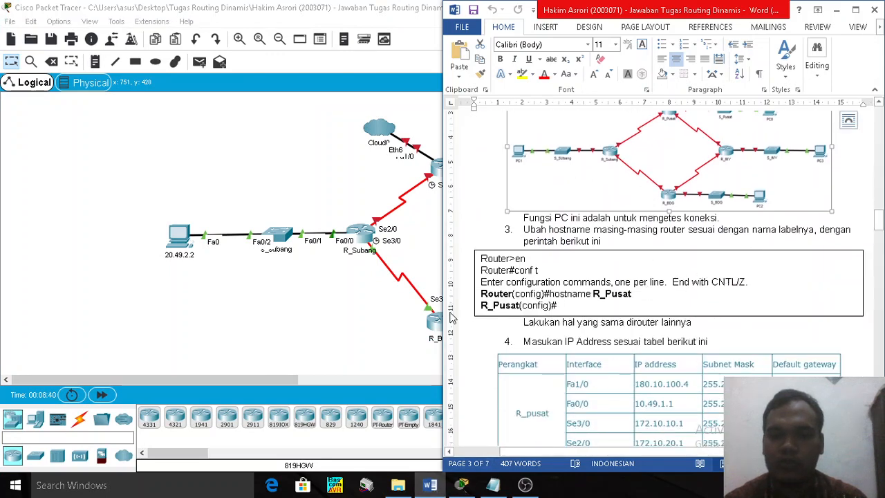
{"action": "left_click", "coordinate": [275, 351]}
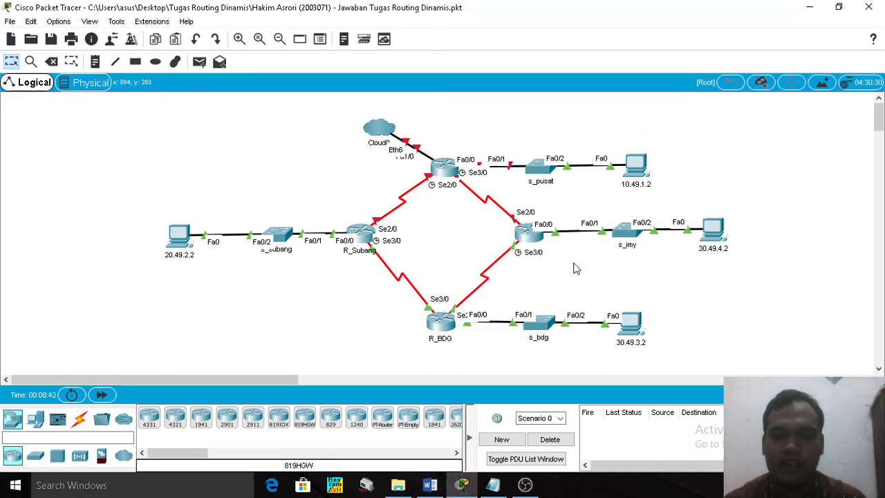
Set both the display name and the hostname of the router connected to Cloud0 to R_Pusat, keeping the worksheet alongside
{"action": "left_click", "coordinate": [449, 169]}
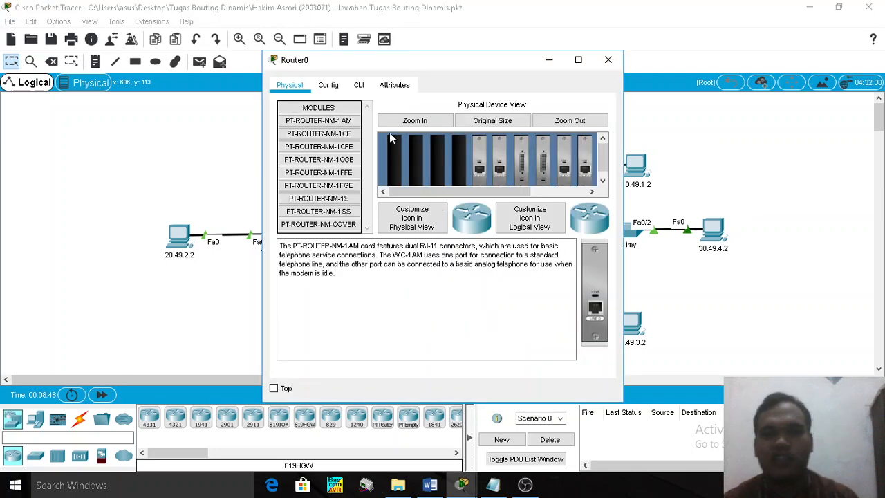
{"action": "left_click", "coordinate": [330, 86]}
{"action": "left_click_drag", "start_coordinate": [468, 144], "coordinate": [413, 145]}
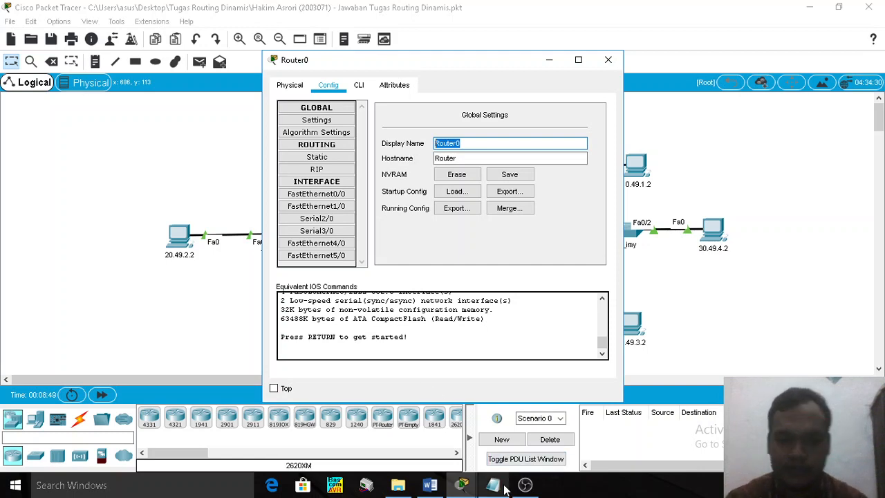
{"action": "left_click", "coordinate": [430, 485]}
{"action": "left_click_drag", "start_coordinate": [353, 54], "coordinate": [156, 52]}
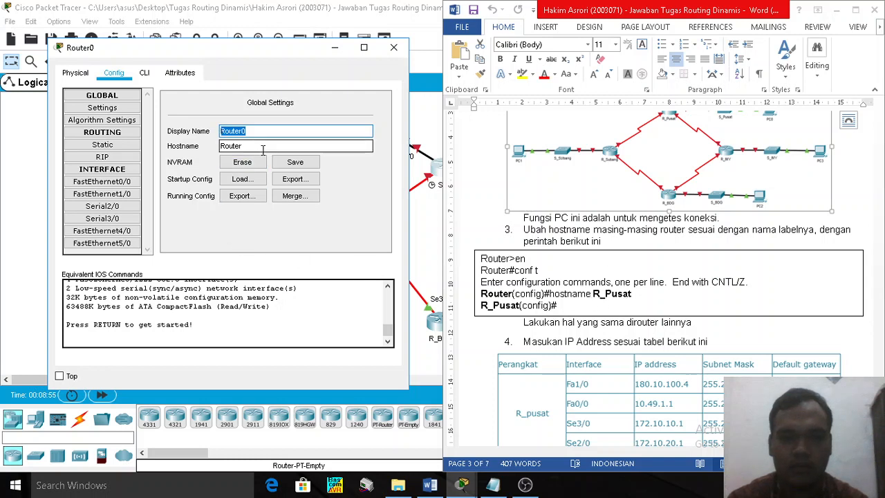
{"action": "type", "text": "R_"}
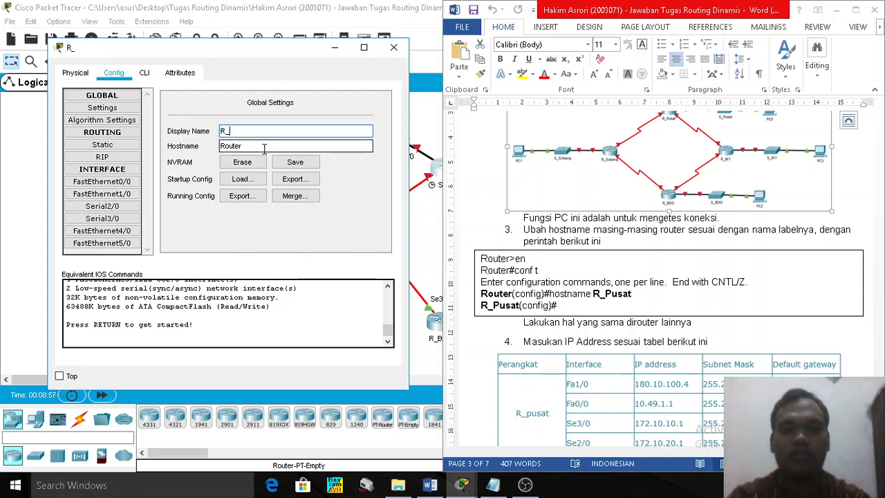
{"action": "type", "text": "Pusat"}
{"action": "key", "text": "Return"}
{"action": "key", "text": "Tab"}
{"action": "type", "text": "R_Pusat"}
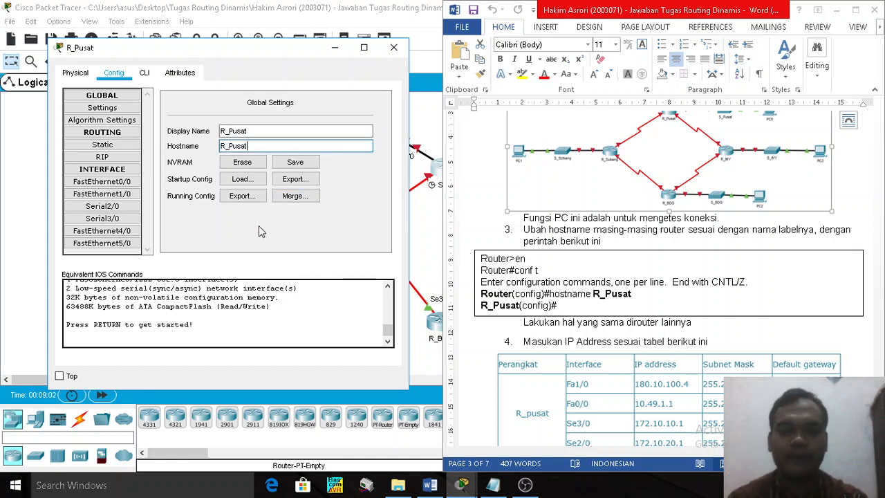
{"action": "key", "text": "Return"}
Review the worksheet's IP address table, especially the R_pusat interface rows, beside the R_Pusat configuration window
{"action": "left_click", "coordinate": [733, 333]}
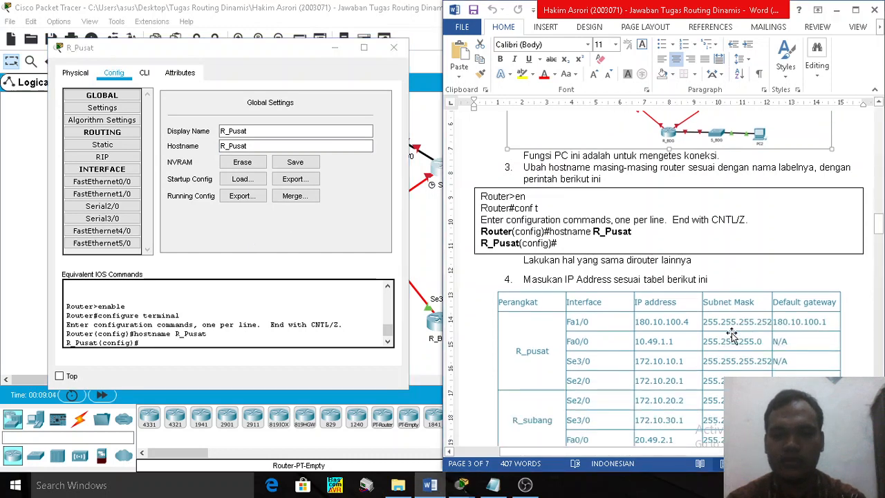
{"action": "scroll", "coordinate": [733, 334], "scroll_direction": "down", "scroll_amount": 4}
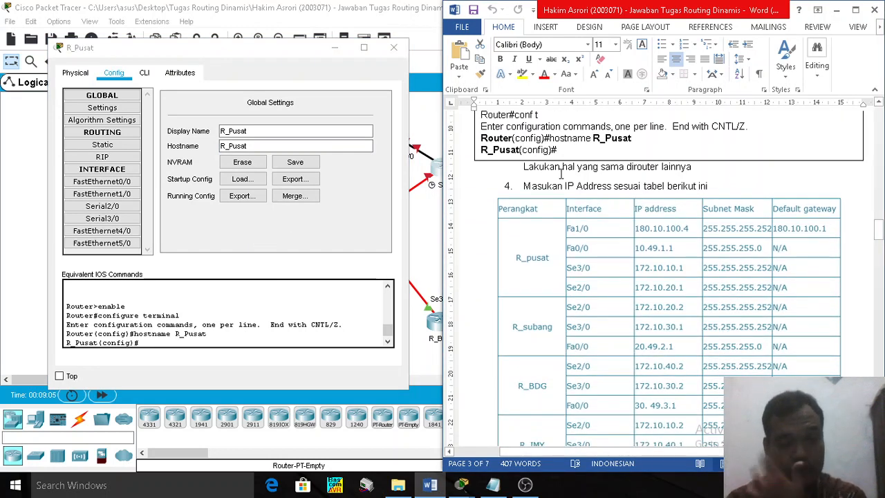
{"action": "left_click_drag", "start_coordinate": [549, 169], "coordinate": [691, 166]}
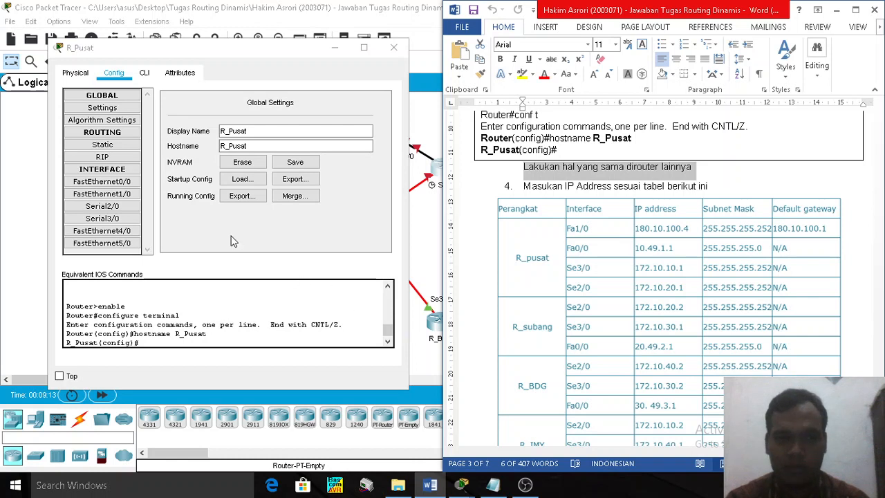
{"action": "left_click", "coordinate": [207, 226]}
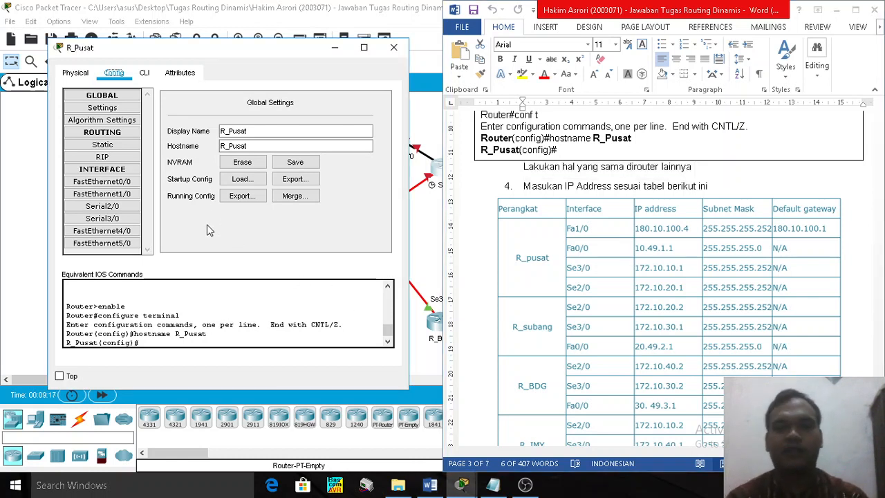
{"action": "left_click", "coordinate": [614, 184]}
{"action": "scroll", "coordinate": [613, 183], "scroll_direction": "down", "scroll_amount": 2}
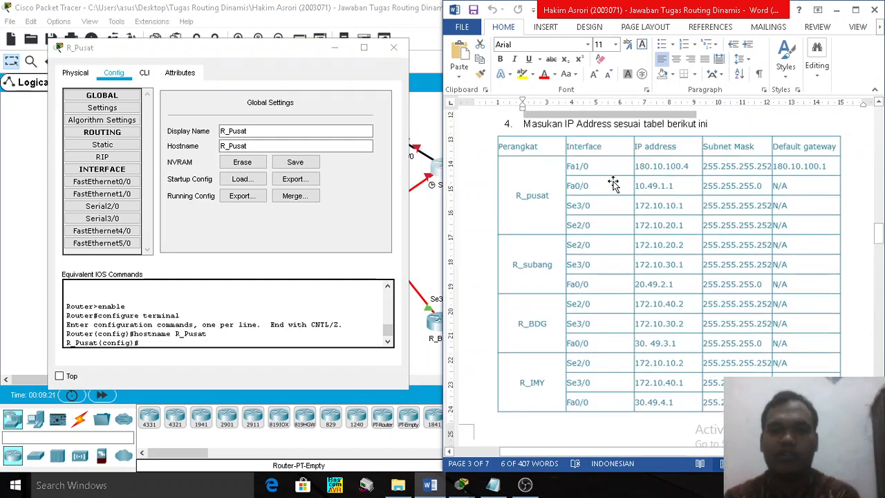
{"action": "left_click", "coordinate": [274, 114]}
{"action": "left_click_drag", "start_coordinate": [236, 52], "coordinate": [278, 72]}
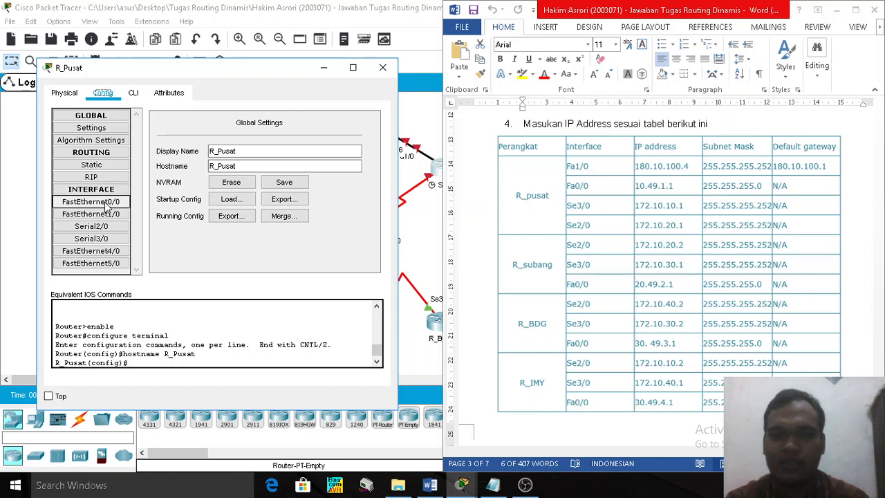
{"action": "left_click", "coordinate": [618, 169]}
{"action": "left_click", "coordinate": [582, 170]}
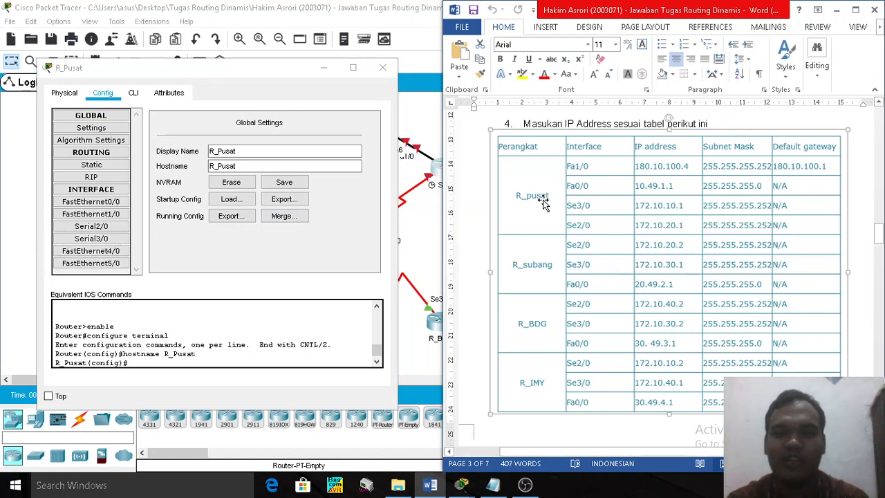
{"action": "left_click", "coordinate": [88, 75]}
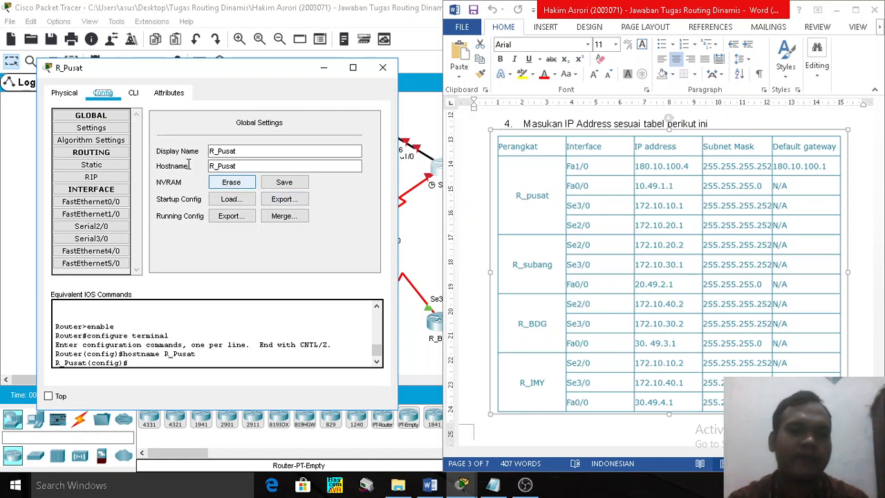
Turn on R_Pusat's FastEthernet1/0 port and enter the IPv4 address 180.10.100.4
{"action": "left_click", "coordinate": [82, 215]}
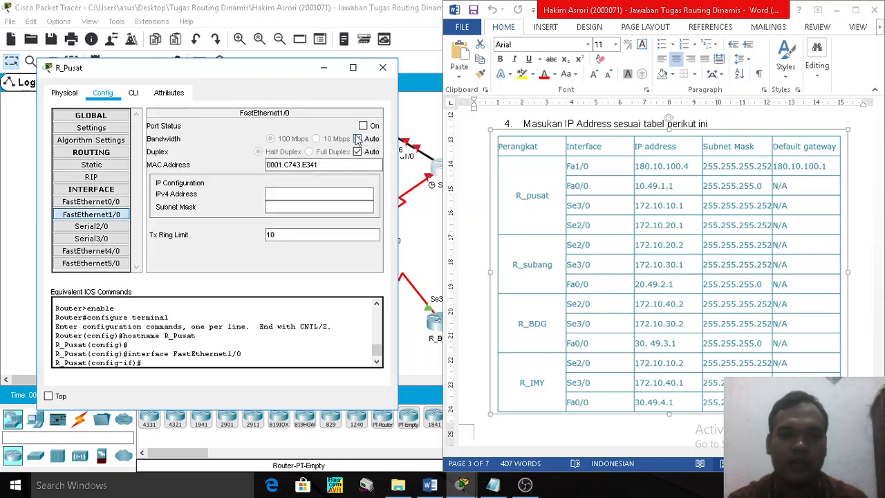
{"action": "left_click", "coordinate": [363, 125]}
{"action": "left_click", "coordinate": [304, 194]}
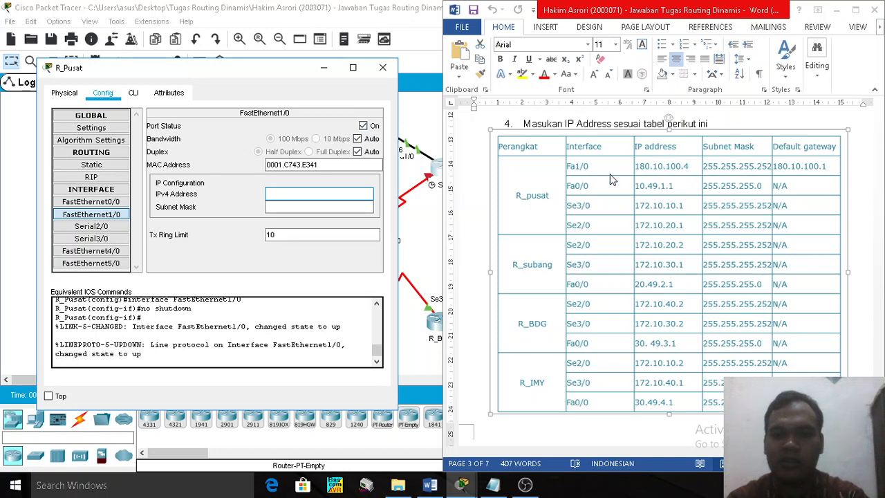
{"action": "type", "text": "180"}
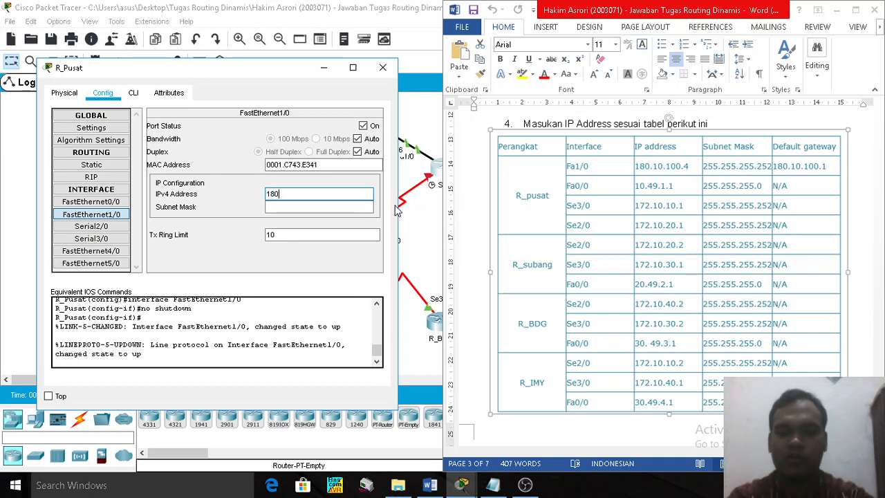
{"action": "type", "text": ".10.100.4"}
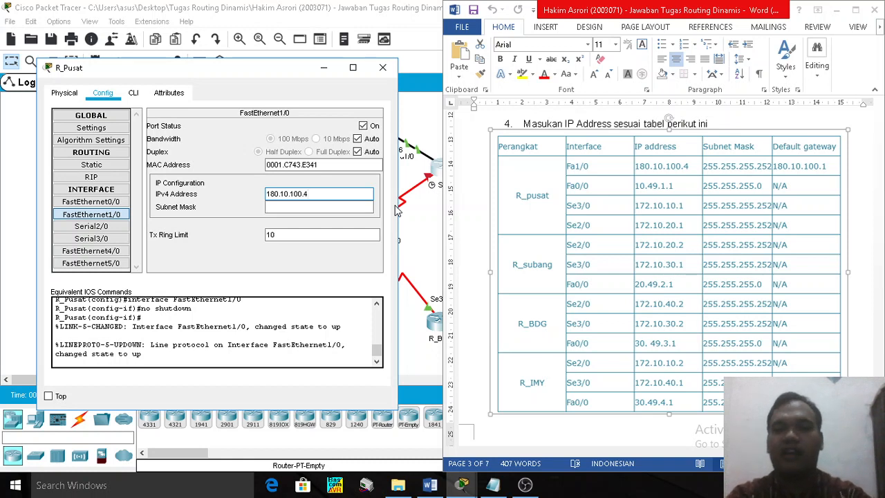
{"action": "left_click", "coordinate": [299, 208]}
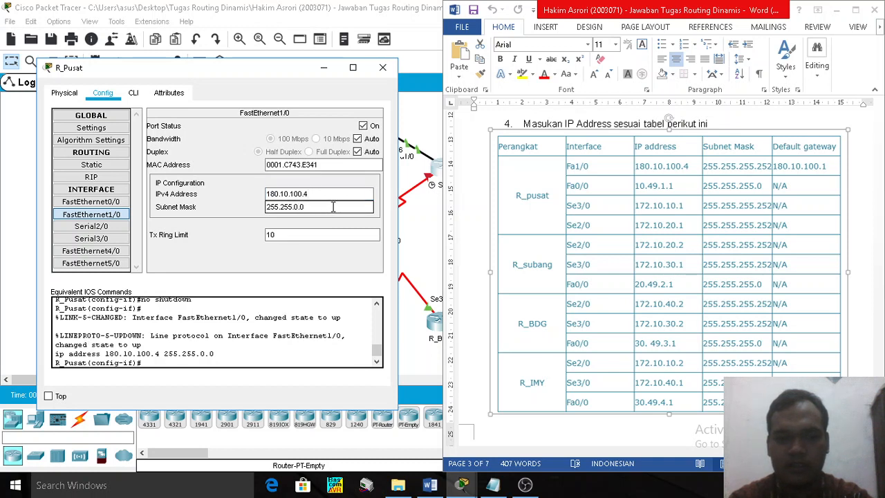
Try to set the FastEthernet1/0 subnet mask to 255.255.255.252
{"action": "left_click_drag", "start_coordinate": [333, 207], "coordinate": [293, 214]}
{"action": "key", "text": "BackSpace"}
{"action": "type", "text": "2"}
{"action": "key", "text": "BackSpace"}
{"action": "key", "text": "BackSpace"}
{"action": "key", "text": "BackSpace"}
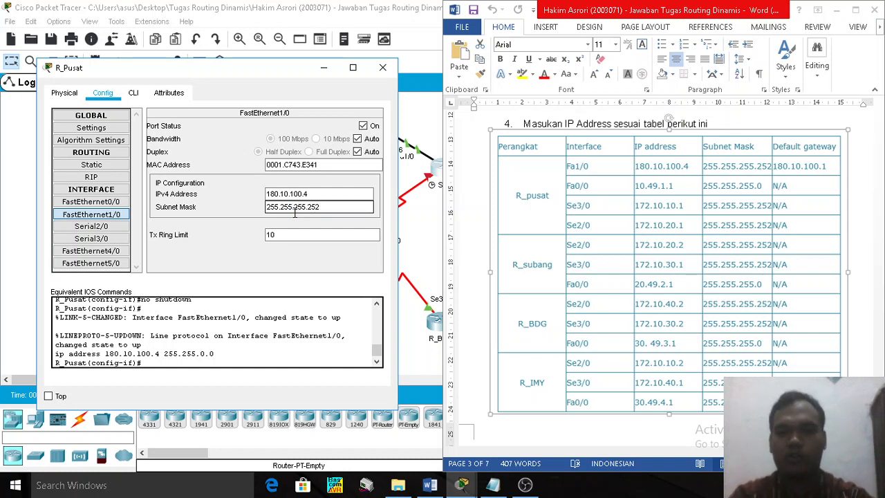
{"action": "key", "text": "Return"}
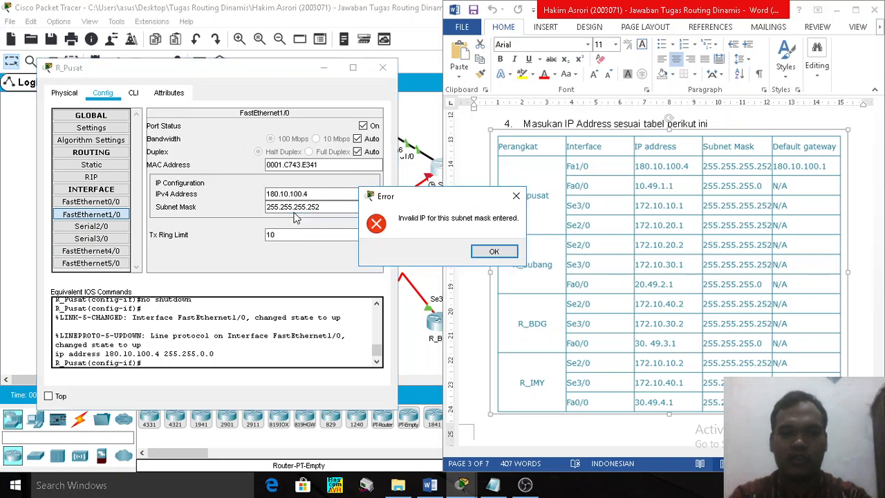
{"action": "key", "text": "Return"}
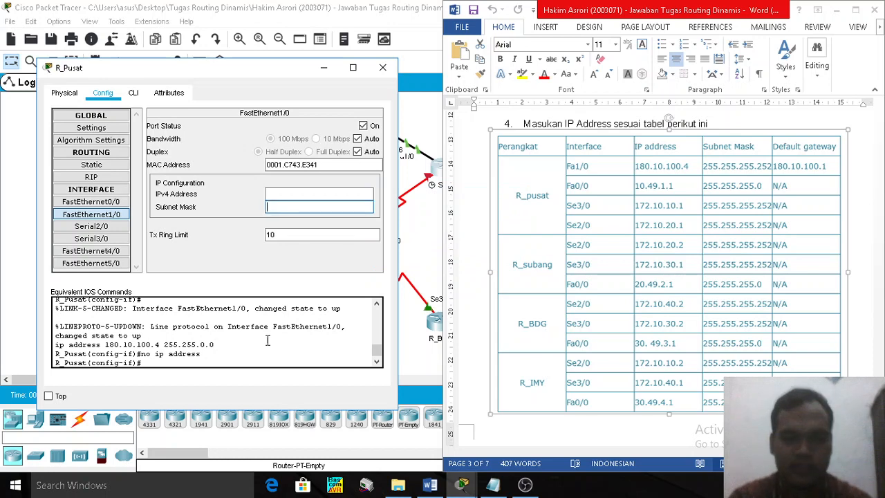
Examine the ip address command in the equivalent IOS commands log for FastEthernet1/0
{"action": "left_click_drag", "start_coordinate": [194, 361], "coordinate": [61, 326]}
{"action": "left_click", "coordinate": [81, 333]}
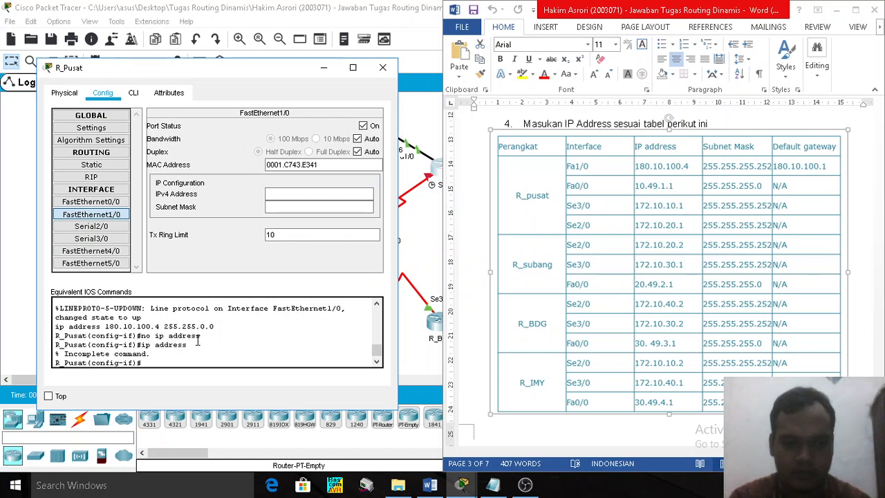
{"action": "left_click_drag", "start_coordinate": [213, 327], "coordinate": [55, 322]}
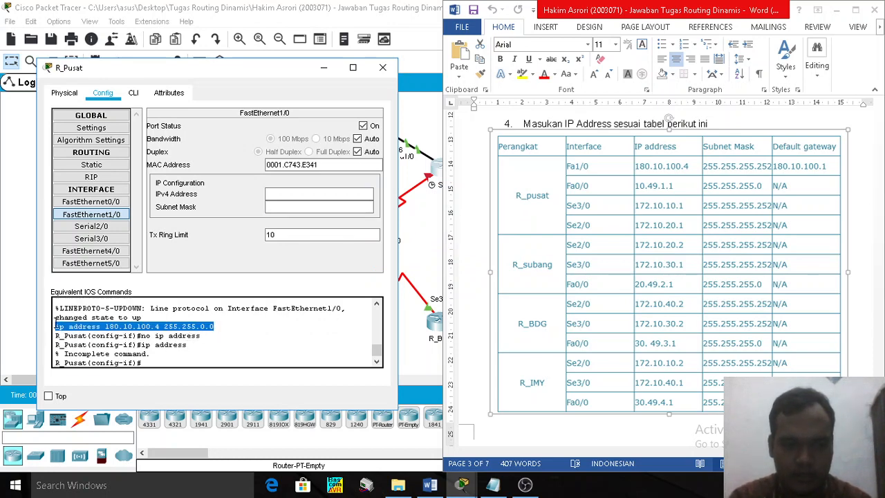
{"action": "left_click", "coordinate": [158, 327]}
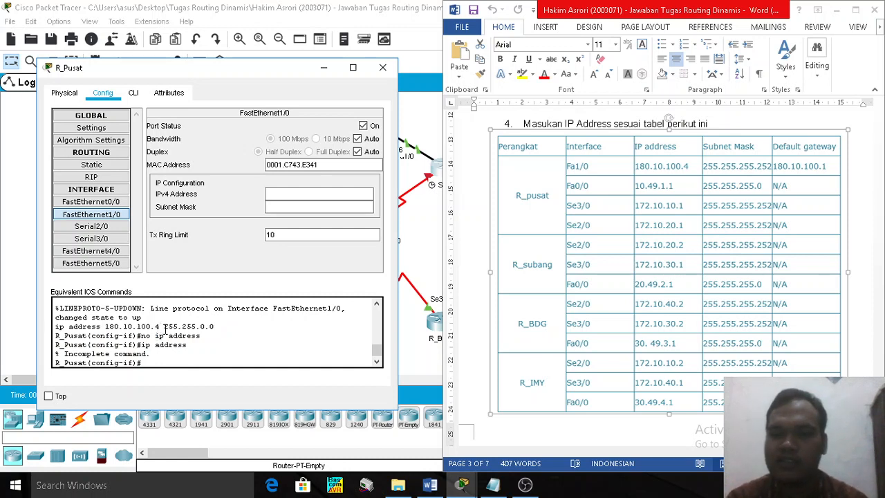
Set R_Pusat's FastEthernet1/0 IPv4 address to 180.10.100.5 with subnet mask 255.255.255.252
{"action": "left_click", "coordinate": [305, 194]}
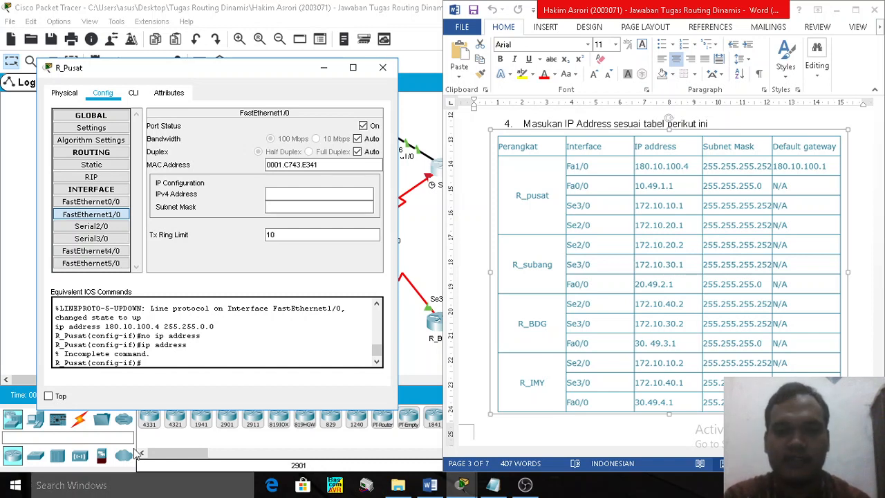
{"action": "left_click", "coordinate": [300, 194]}
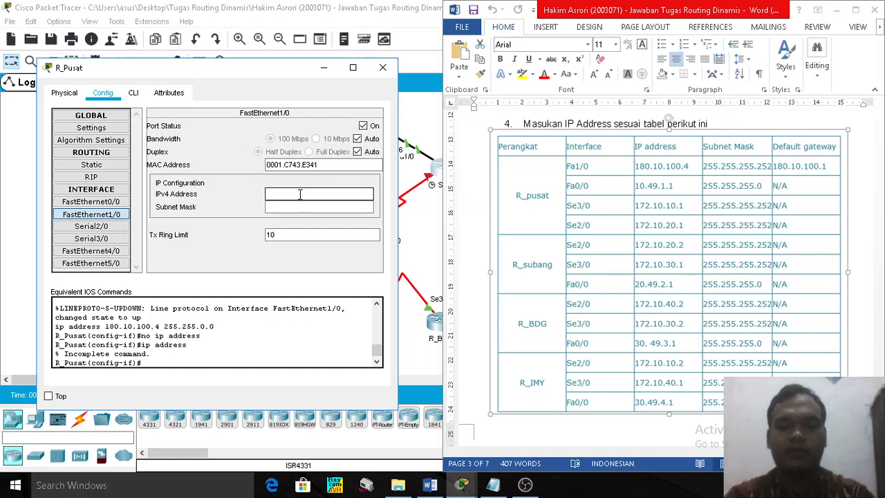
{"action": "type", "text": "180.10.100.5"}
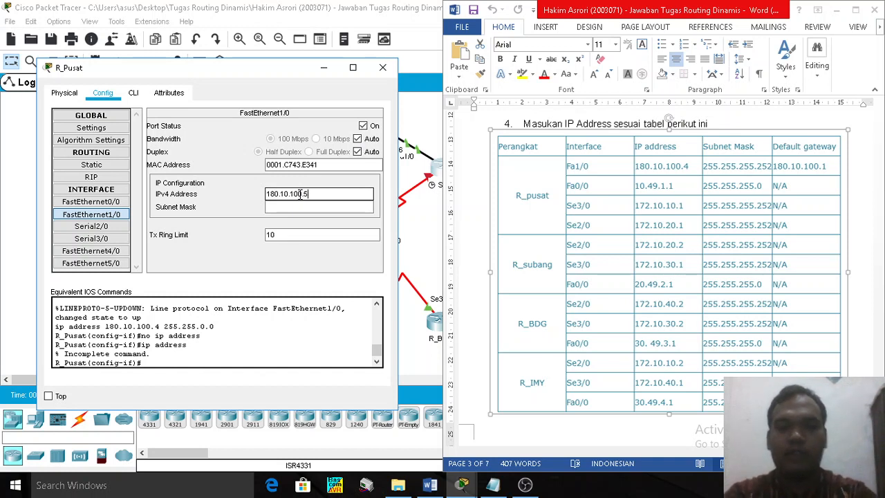
{"action": "key", "text": "Tab"}
{"action": "type", "text": "25"}
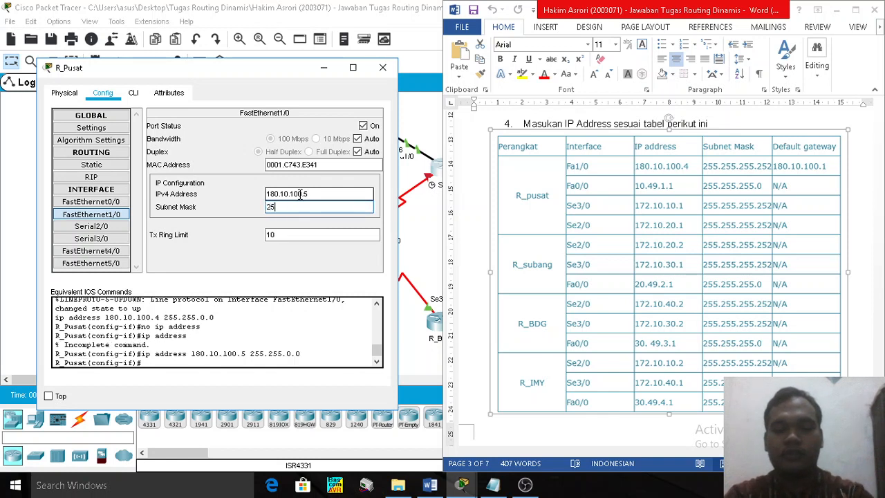
{"action": "type", "text": "5.255.25"}
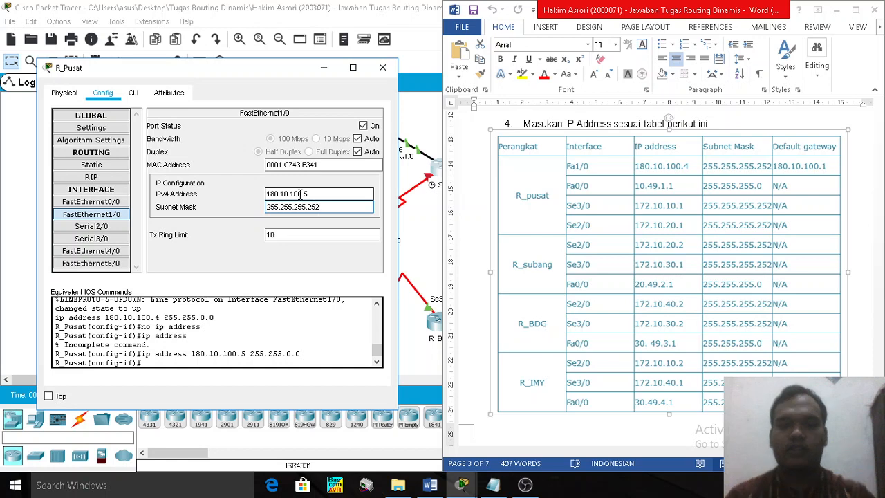
{"action": "type", "text": "5.252"}
{"action": "key", "text": "Return"}
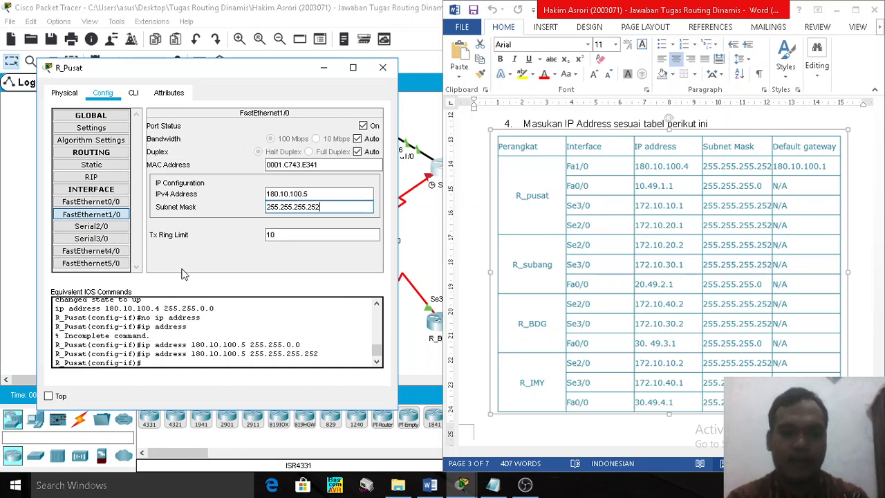
Turn on R_Pusat's FastEthernet0/0 port, the next interface in the worksheet's R_pusat rows
{"action": "left_click", "coordinate": [590, 190]}
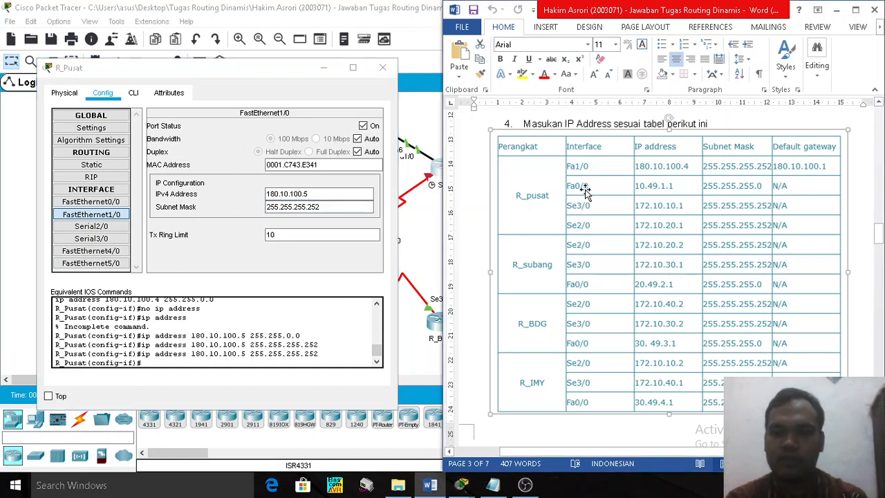
{"action": "left_click", "coordinate": [91, 201]}
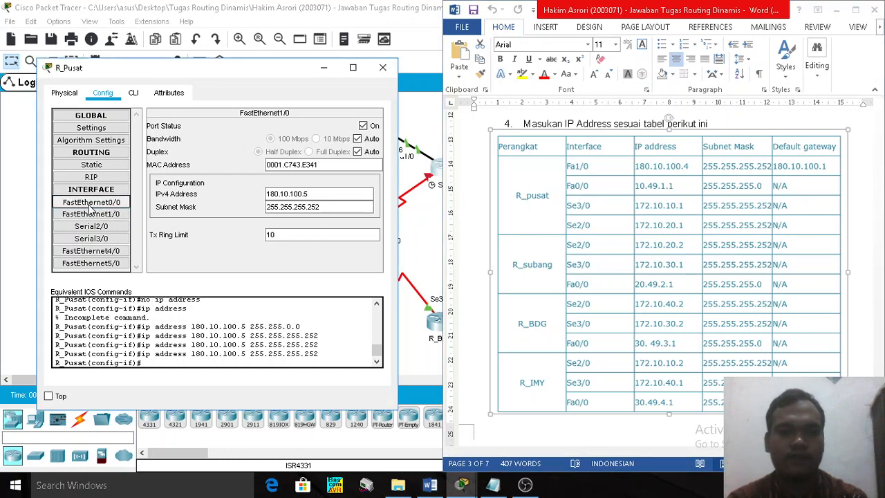
{"action": "left_click", "coordinate": [363, 125]}
{"action": "left_click", "coordinate": [284, 198]}
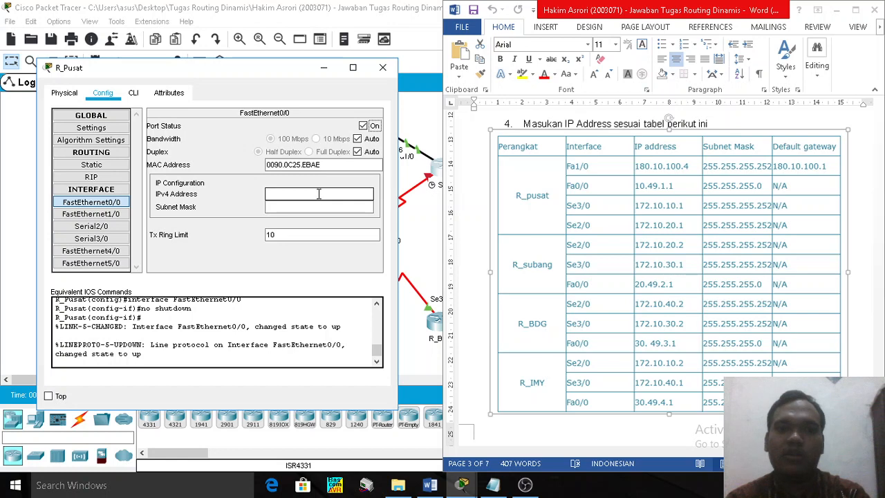
Check R_Pusat's links in the full topology and bring its configuration window and the Word worksheet back side by side
{"action": "left_click", "coordinate": [418, 243]}
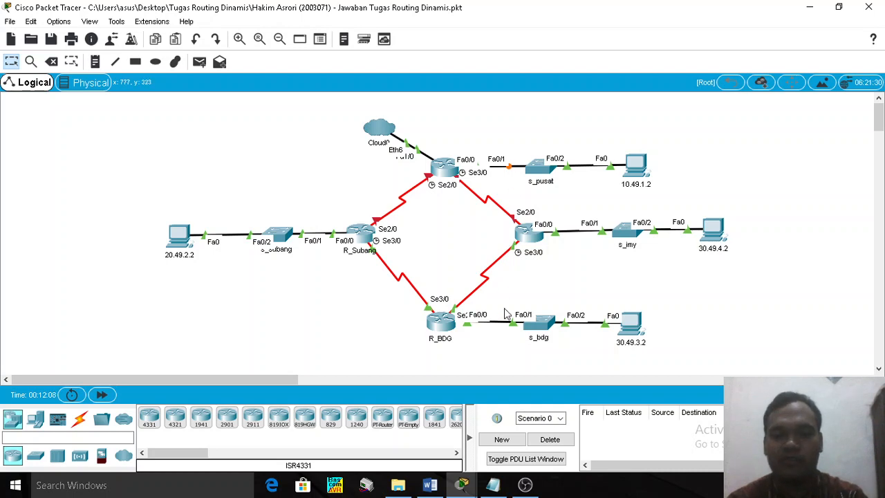
{"action": "mouse_move", "coordinate": [463, 489]}
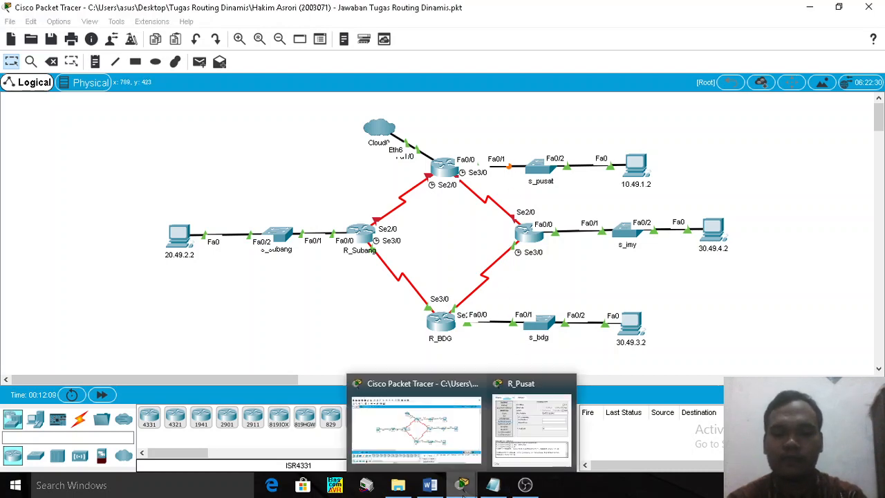
{"action": "left_click", "coordinate": [498, 439]}
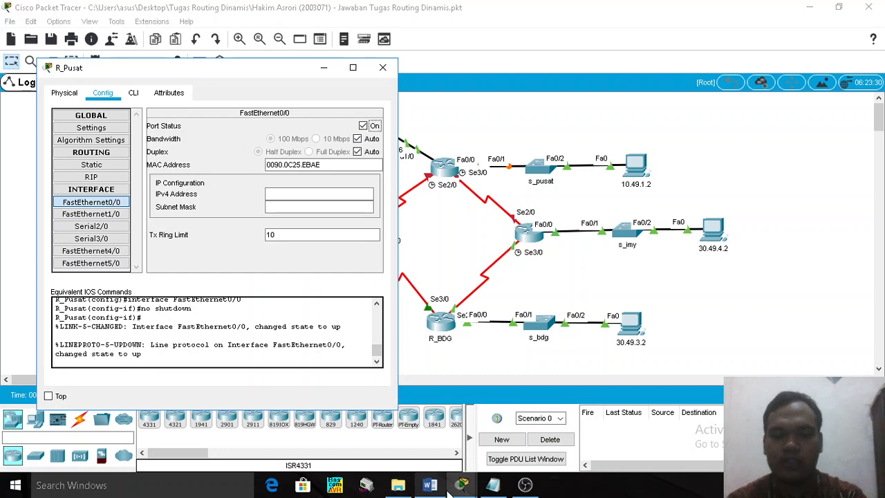
{"action": "mouse_move", "coordinate": [430, 486]}
{"action": "left_click", "coordinate": [423, 437]}
Give R_Pusat's FastEthernet0/0 the IPv4 address 10.49.1.1 and subnet mask 255.255.255.0
{"action": "left_click", "coordinate": [275, 193]}
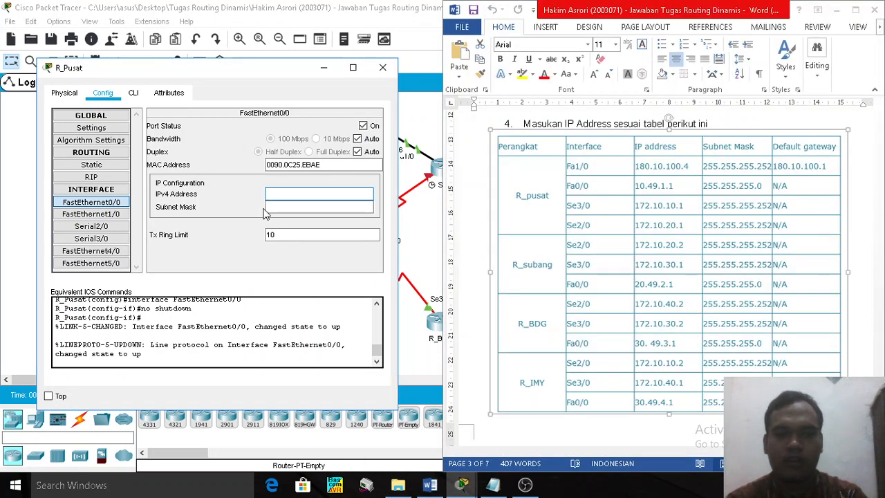
{"action": "type", "text": "10.49.1.1"}
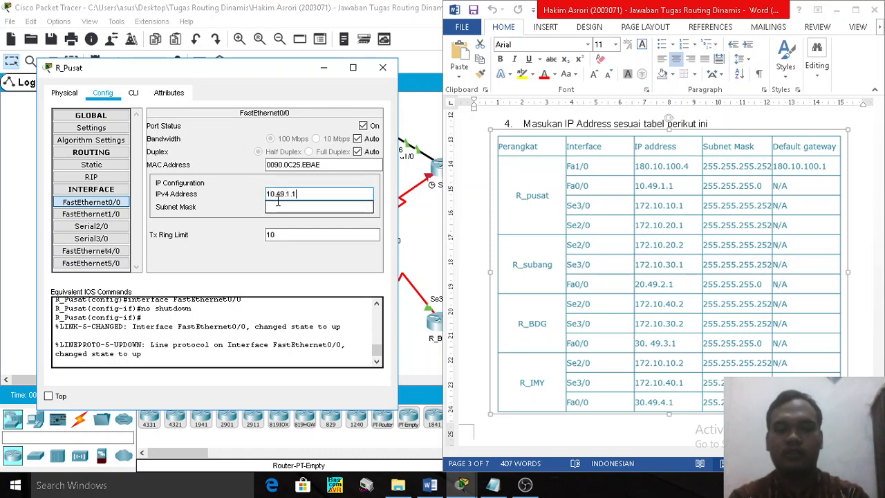
{"action": "key", "text": "Tab"}
{"action": "type", "text": "255.255.255."}
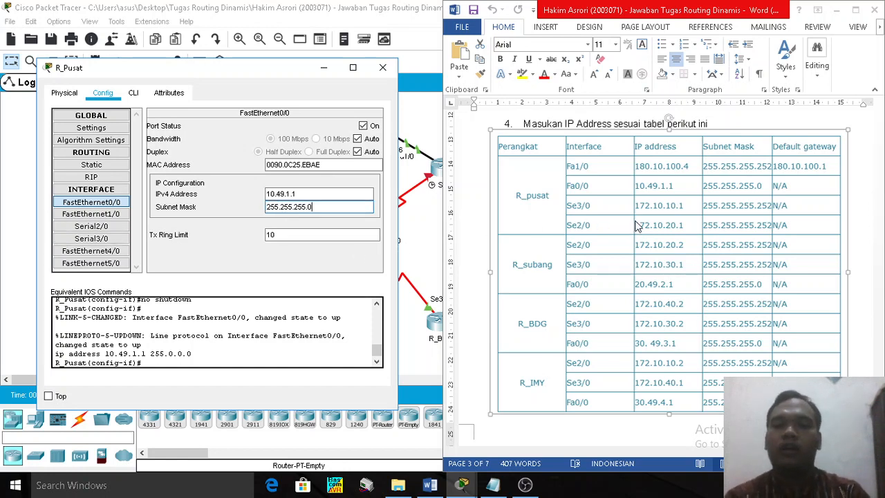
Turn on R_Pusat's Serial3/0 port and assign it 172.10.10.1 with subnet mask 255.255.255.252
{"action": "left_click", "coordinate": [91, 239]}
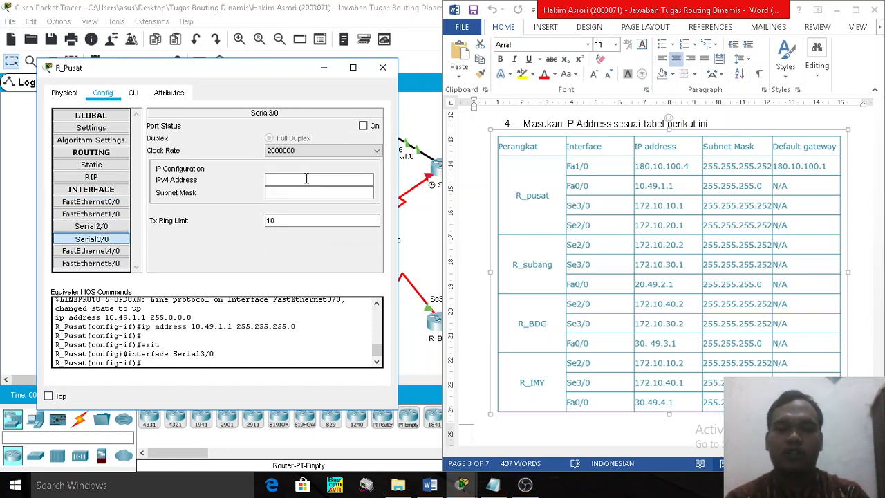
{"action": "left_click", "coordinate": [363, 126]}
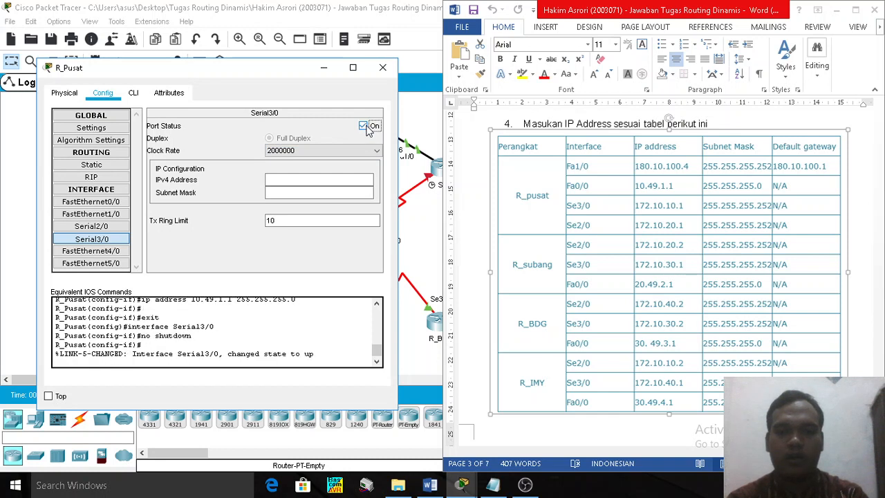
{"action": "left_click", "coordinate": [296, 181]}
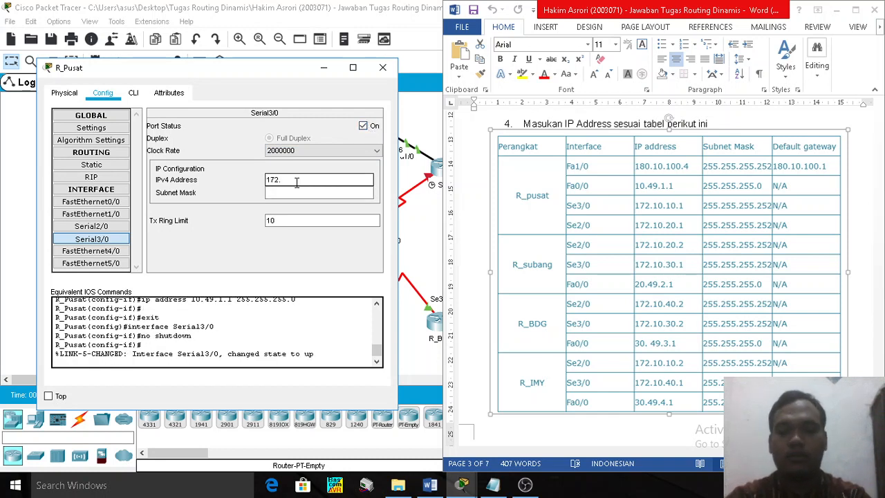
{"action": "type", "text": "172.10.10.1"}
{"action": "key", "text": "Tab"}
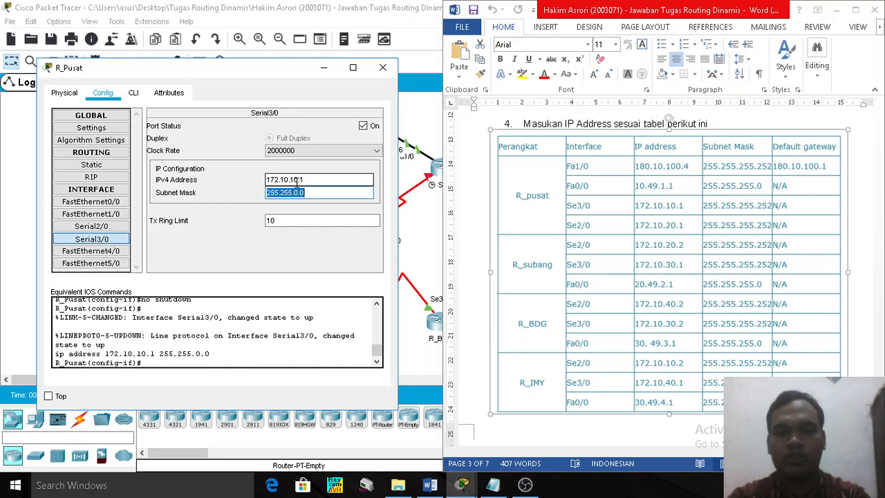
{"action": "type", "text": "255.255."}
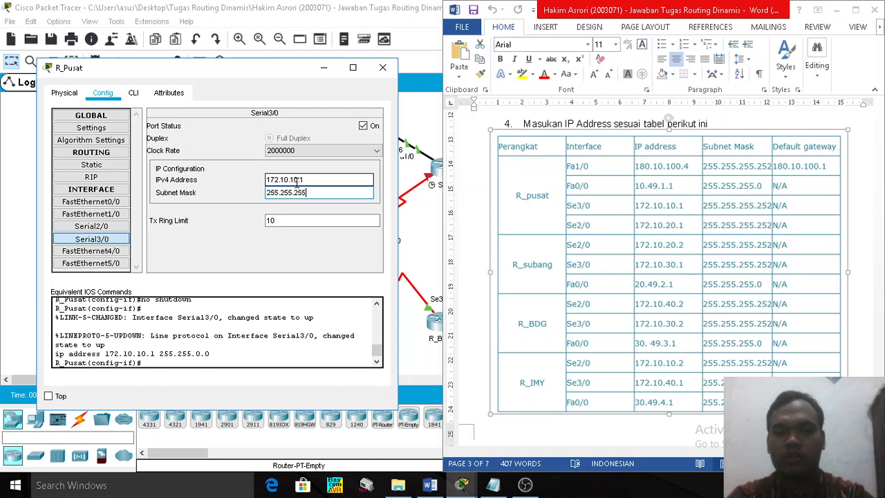
{"action": "key", "text": "Return"}
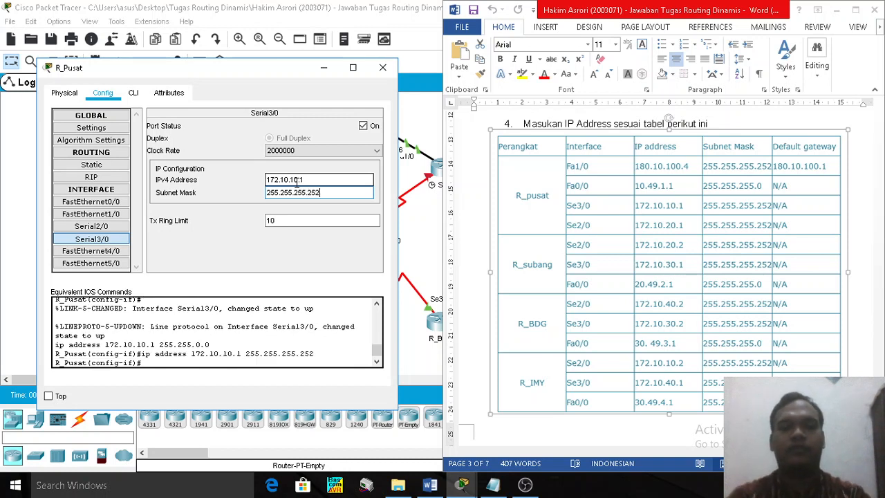
Turn on R_Pusat's Serial2/0 port, assign it 172.10.20.1 with mask 255.255.255.252, and close the router's configuration
{"action": "left_click", "coordinate": [91, 226]}
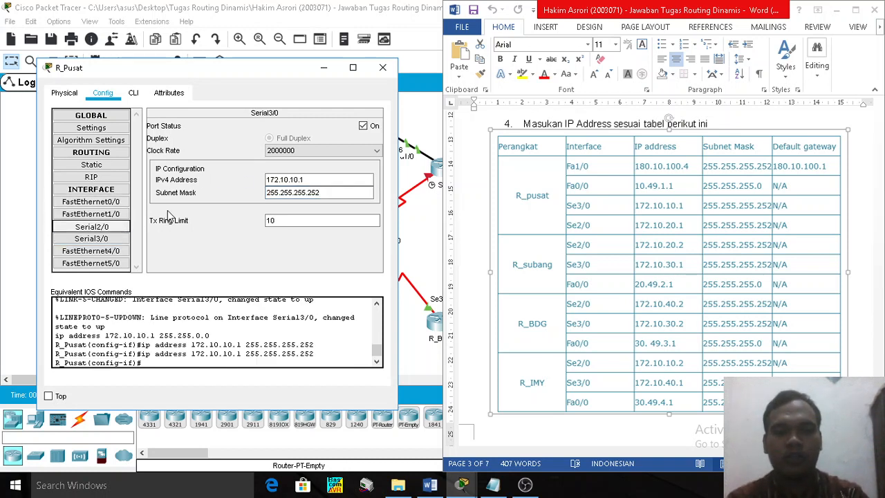
{"action": "left_click", "coordinate": [363, 125]}
{"action": "left_click", "coordinate": [291, 181]}
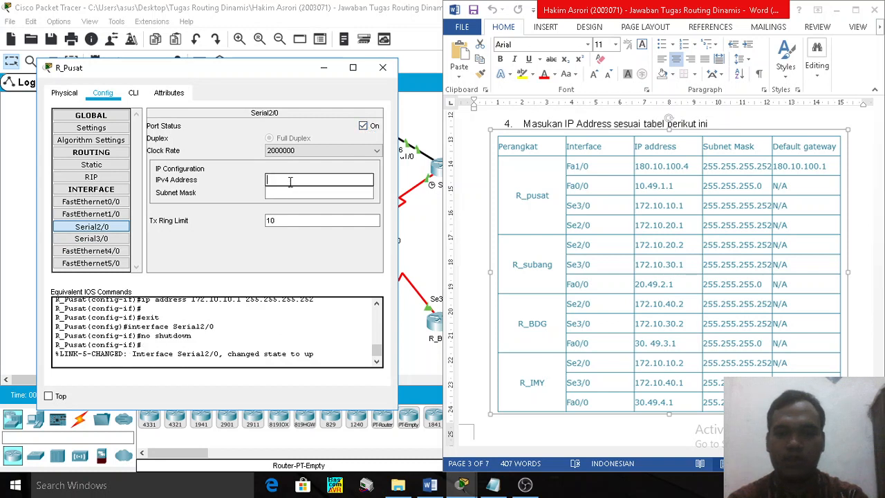
{"action": "type", "text": "172.10.20."}
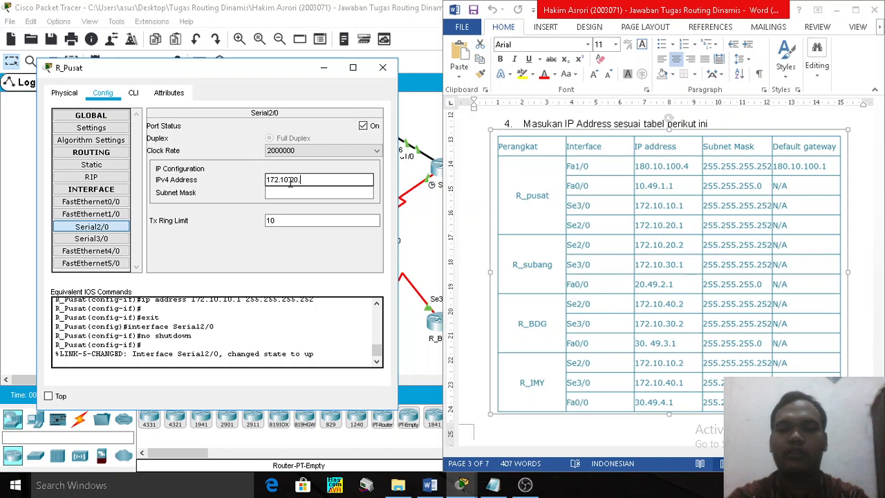
{"action": "key", "text": "Tab"}
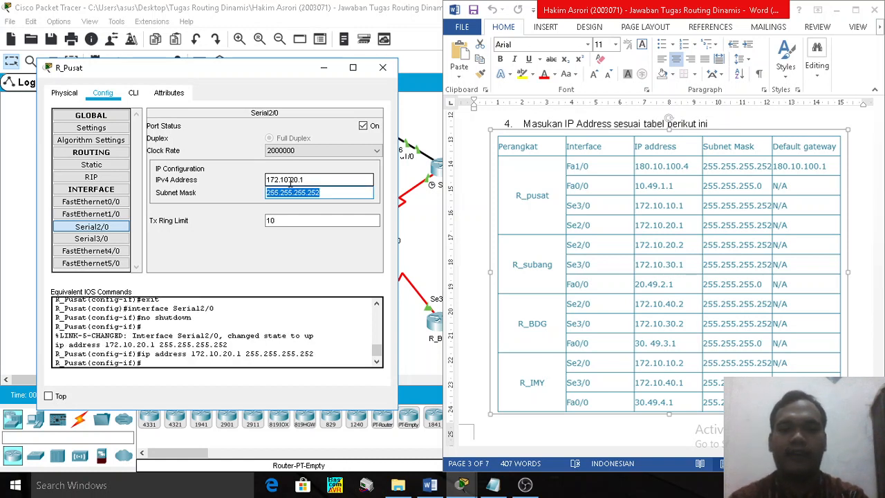
{"action": "left_click", "coordinate": [382, 69]}
Check the IPv4 address and default gateway in the IP configuration of the PC labelled 10.49.1.2
{"action": "key", "text": "p"}
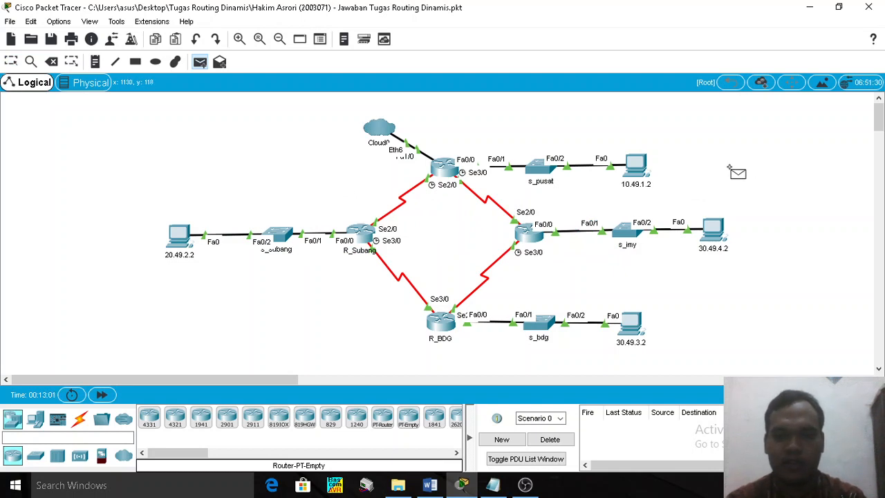
{"action": "key", "text": "Escape"}
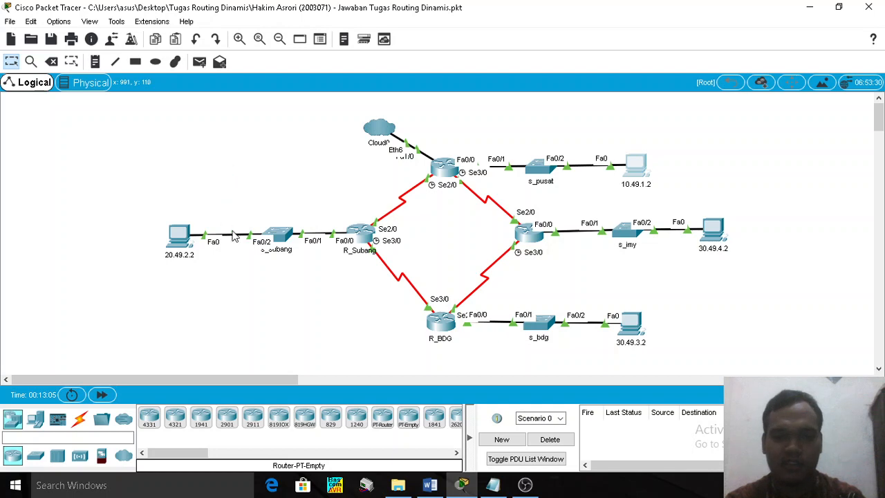
{"action": "left_click", "coordinate": [366, 85]}
{"action": "left_click", "coordinate": [324, 148]}
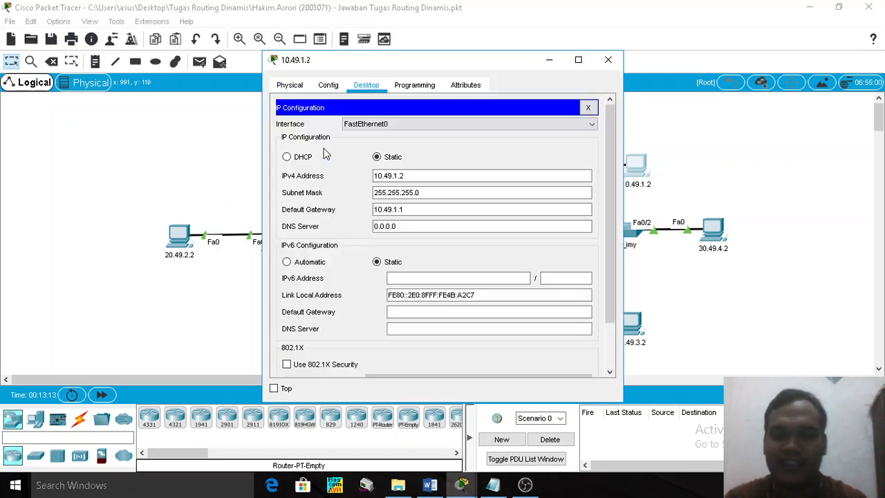
{"action": "double_click", "coordinate": [388, 176]}
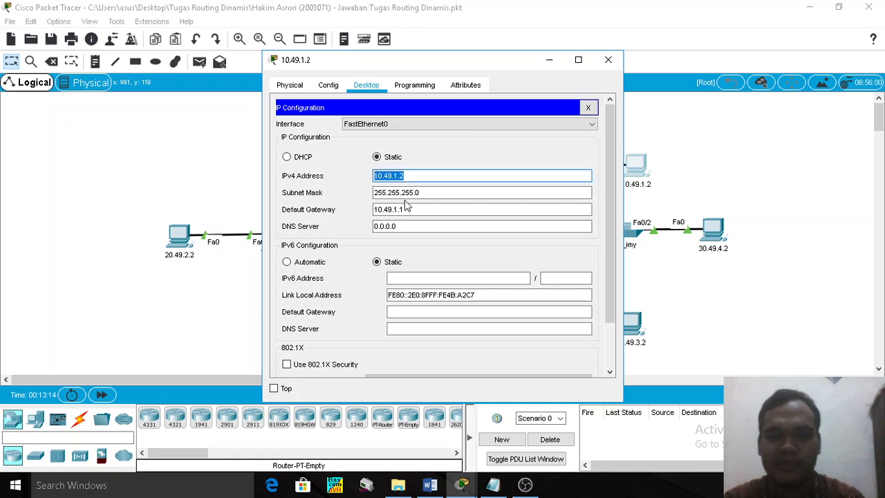
{"action": "left_click", "coordinate": [407, 210]}
{"action": "left_click_drag", "start_coordinate": [408, 210], "coordinate": [362, 211]}
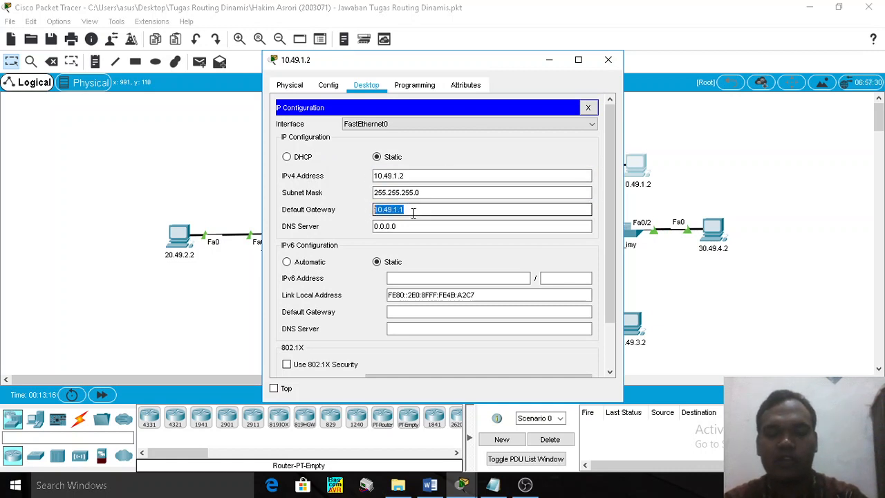
Leave the IP configuration and run ipconfig in the command prompt of the PC labelled 10.49.1.2
{"action": "left_click", "coordinate": [588, 107]}
{"action": "left_click", "coordinate": [534, 137]}
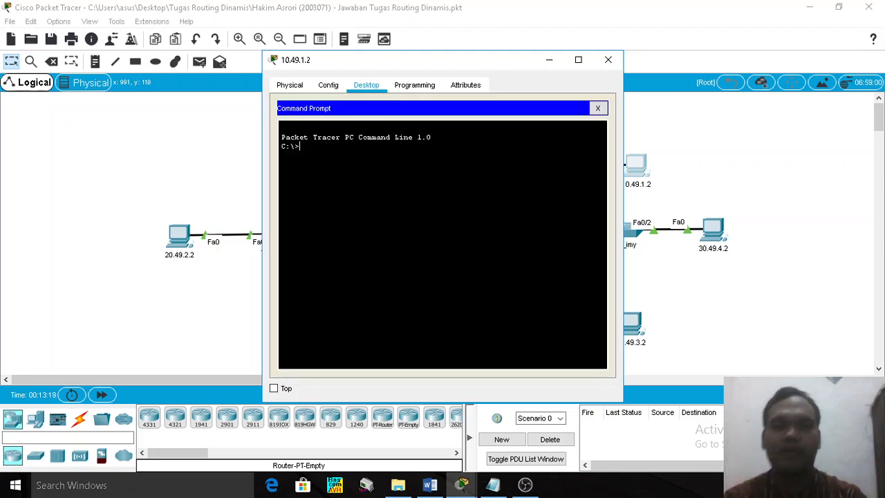
{"action": "type", "text": "ipconfig"}
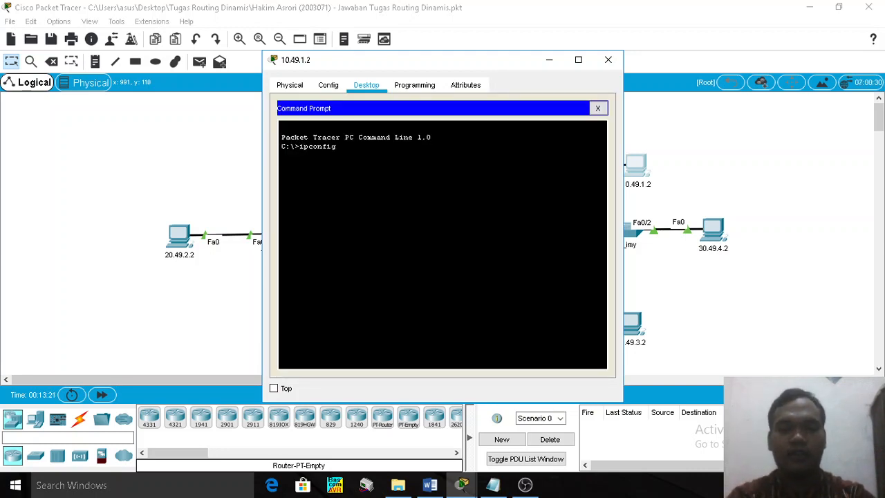
{"action": "key", "text": "Return"}
Ping the default gateway 10.49.1.1 from this PC and return to the topology
{"action": "type", "text": "ping 10.49.1.1"}
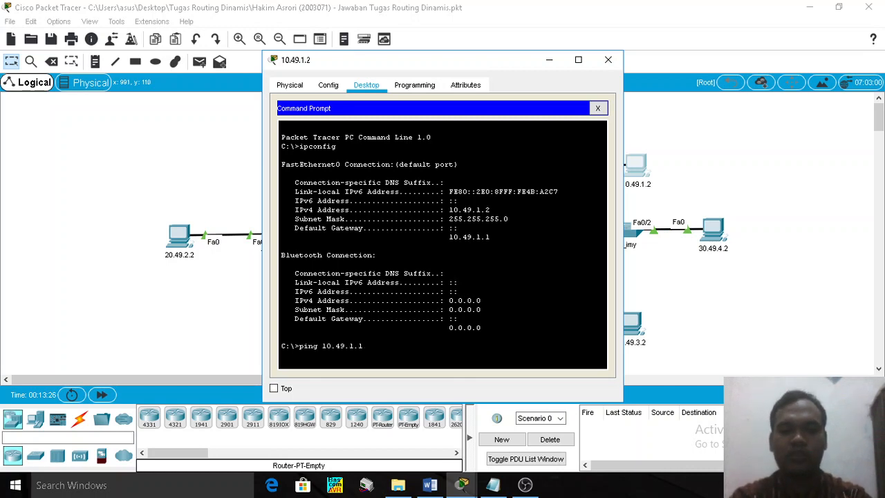
{"action": "key", "text": "Return"}
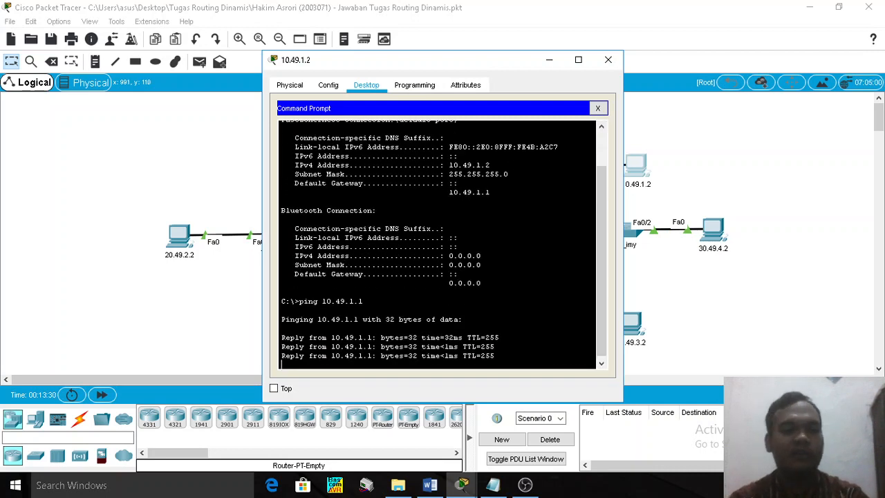
{"action": "left_click", "coordinate": [200, 312]}
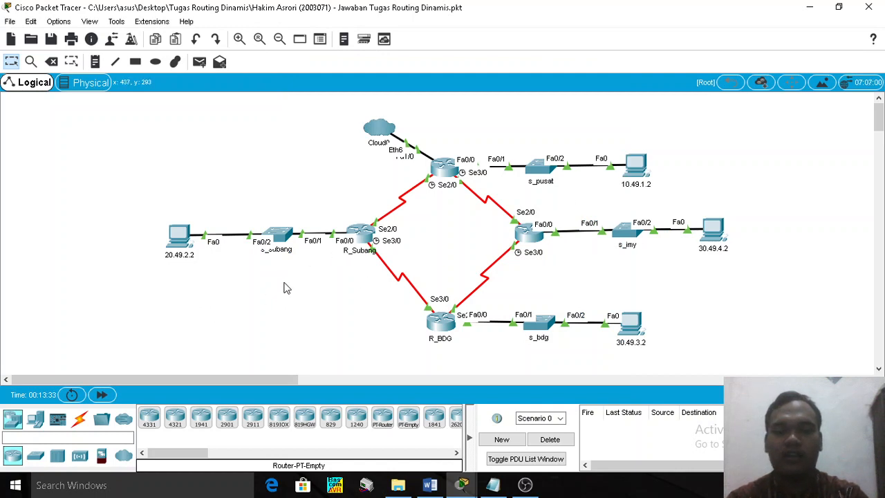
{"action": "left_click_drag", "start_coordinate": [302, 272], "coordinate": [125, 211]}
{"action": "left_click", "coordinate": [190, 305]}
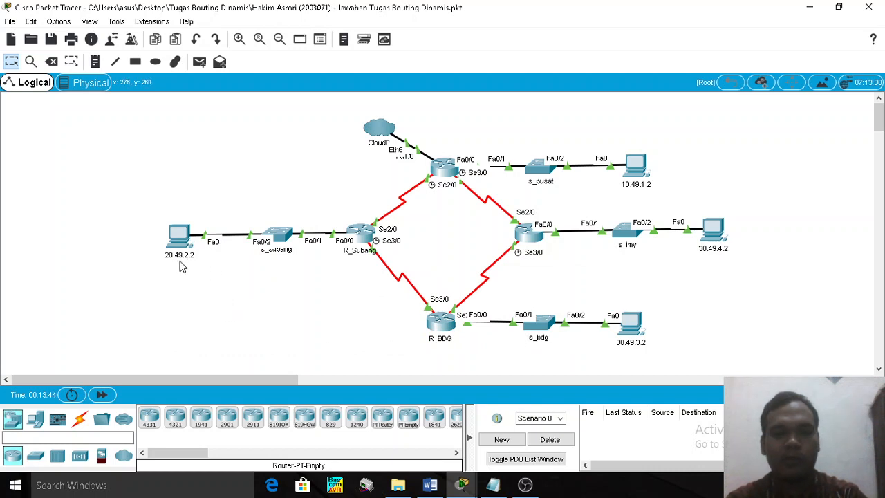
{"action": "mouse_move", "coordinate": [184, 267]}
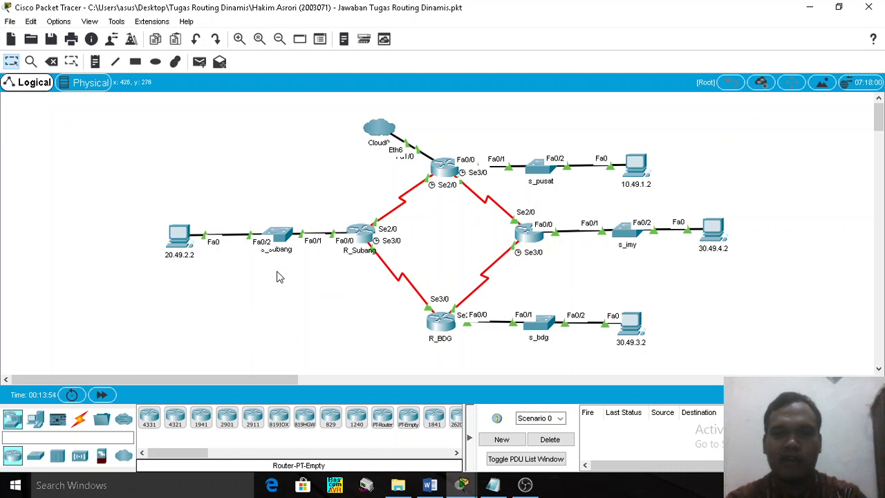
{"action": "left_click_drag", "start_coordinate": [136, 181], "coordinate": [243, 271]}
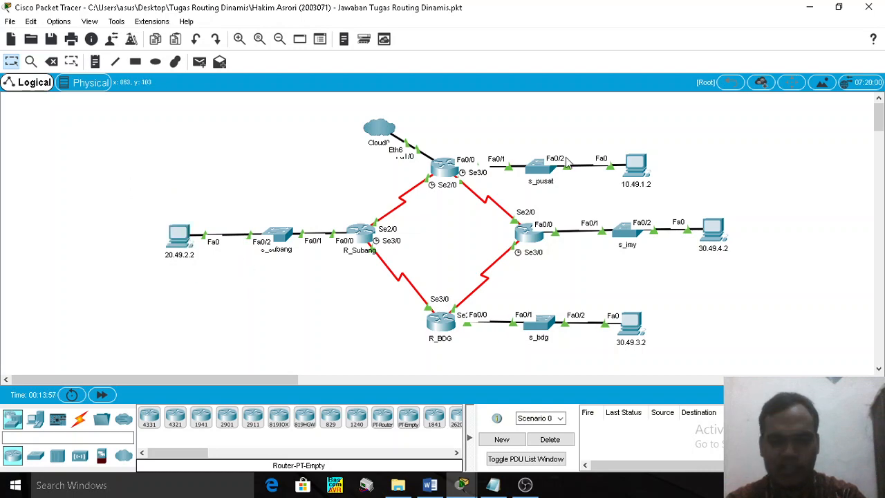
Ping 20.49.2.2 from the command prompt of the PC labelled 10.49.1.2 and return to the topology
{"action": "left_click", "coordinate": [639, 175]}
{"action": "left_click_drag", "start_coordinate": [326, 64], "coordinate": [461, 53]}
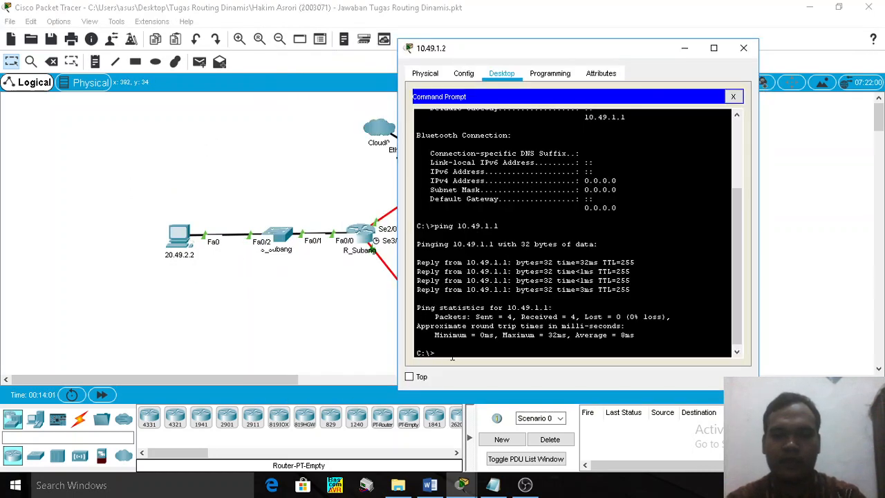
{"action": "type", "text": "ping"}
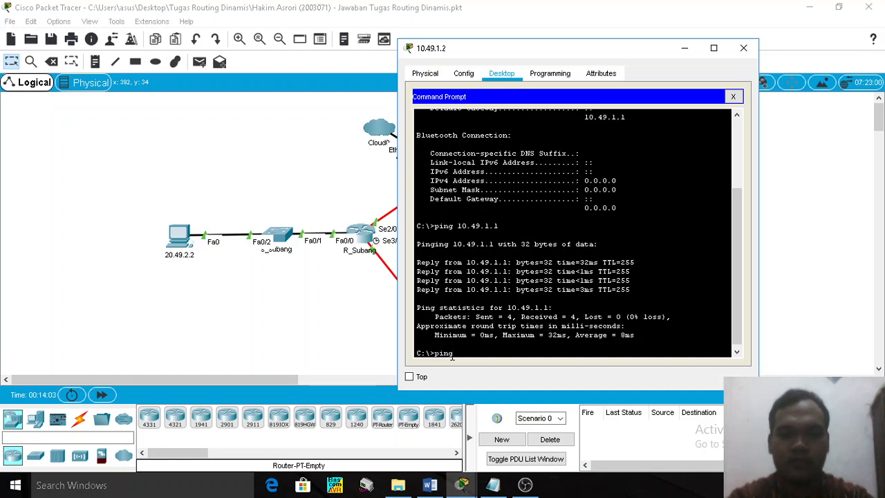
{"action": "type", "text": " 20.49.2.2"}
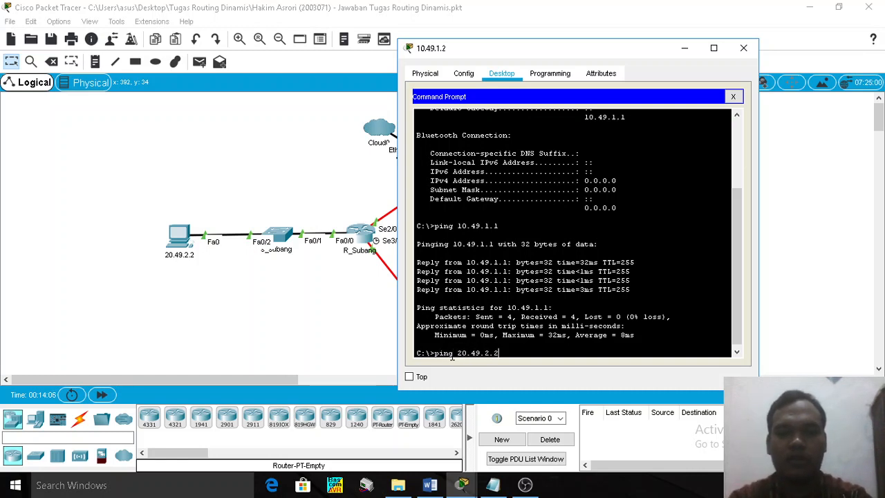
{"action": "key", "text": "Return"}
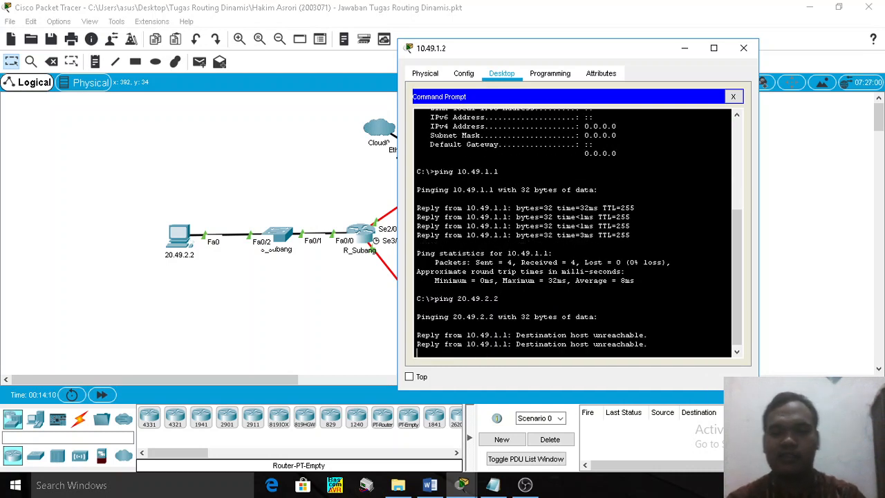
{"action": "left_click", "coordinate": [369, 340]}
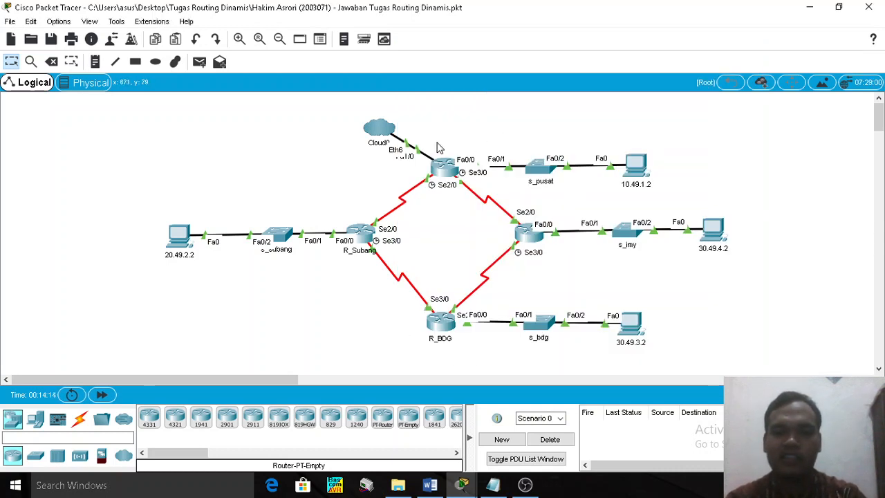
{"action": "left_click_drag", "start_coordinate": [142, 207], "coordinate": [437, 264]}
{"action": "left_click", "coordinate": [317, 317]}
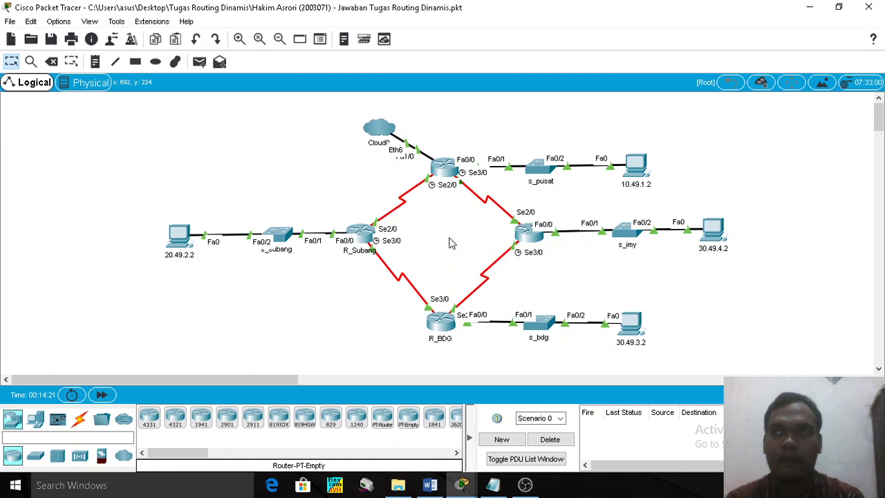
{"action": "left_click_drag", "start_coordinate": [178, 310], "coordinate": [194, 229]}
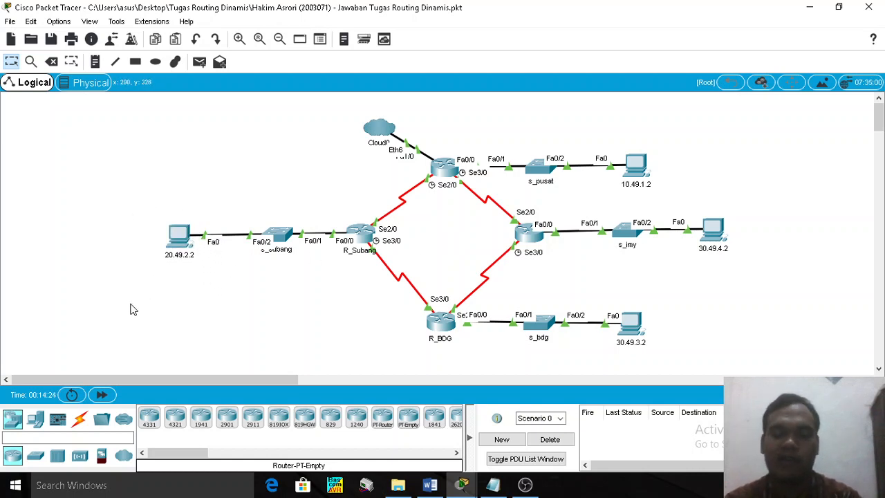
Switch to the Word worksheet and read the OSPF routing configuration in item 9 for R_Pusat and R_Subang
{"action": "left_click", "coordinate": [429, 484]}
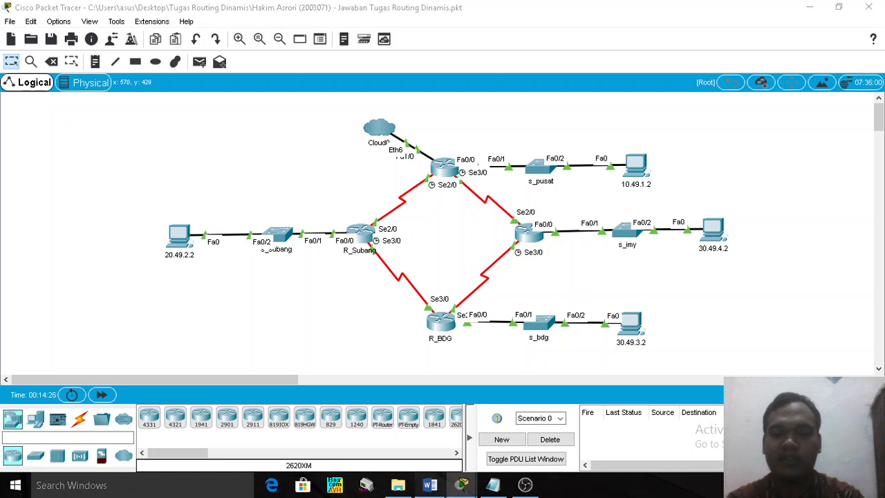
{"action": "scroll", "coordinate": [568, 396], "scroll_direction": "down", "scroll_amount": 10}
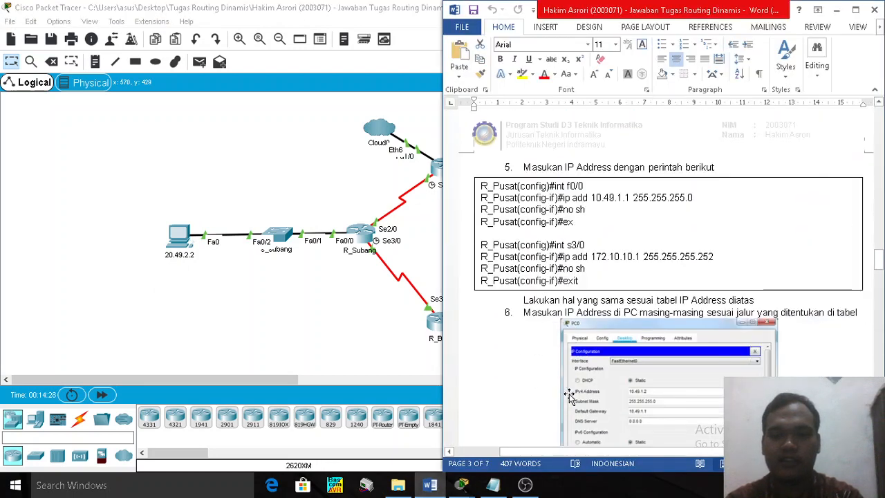
{"action": "scroll", "coordinate": [573, 235], "scroll_direction": "down", "scroll_amount": 10}
{"action": "scroll", "coordinate": [584, 275], "scroll_direction": "down", "scroll_amount": 10}
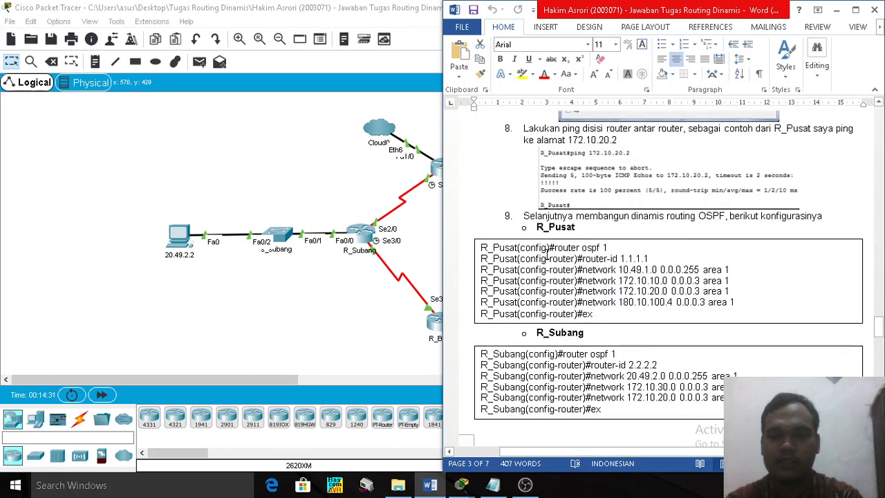
{"action": "left_click_drag", "start_coordinate": [571, 215], "coordinate": [728, 221]}
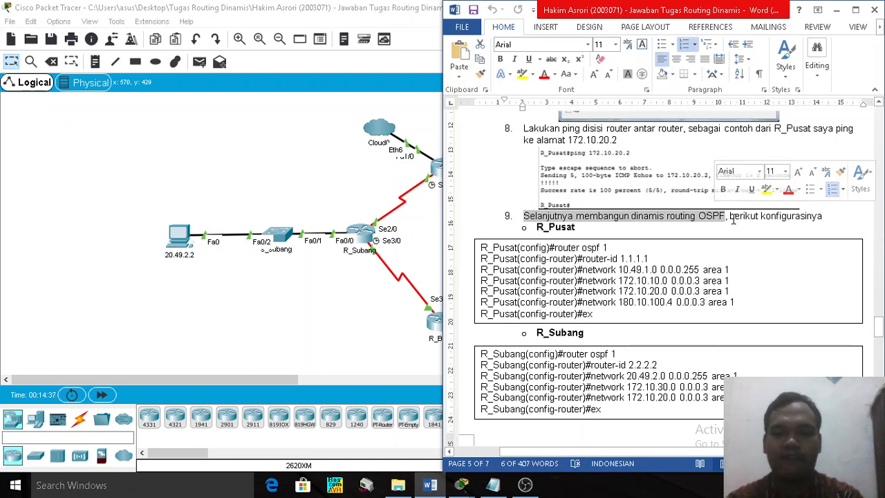
{"action": "left_click", "coordinate": [731, 220]}
{"action": "left_click", "coordinate": [595, 313]}
{"action": "scroll", "coordinate": [596, 313], "scroll_direction": "down", "scroll_amount": 3}
{"action": "scroll", "coordinate": [592, 312], "scroll_direction": "up", "scroll_amount": 3}
{"action": "left_click_drag", "start_coordinate": [593, 313], "coordinate": [461, 247]}
{"action": "left_click", "coordinate": [643, 396]}
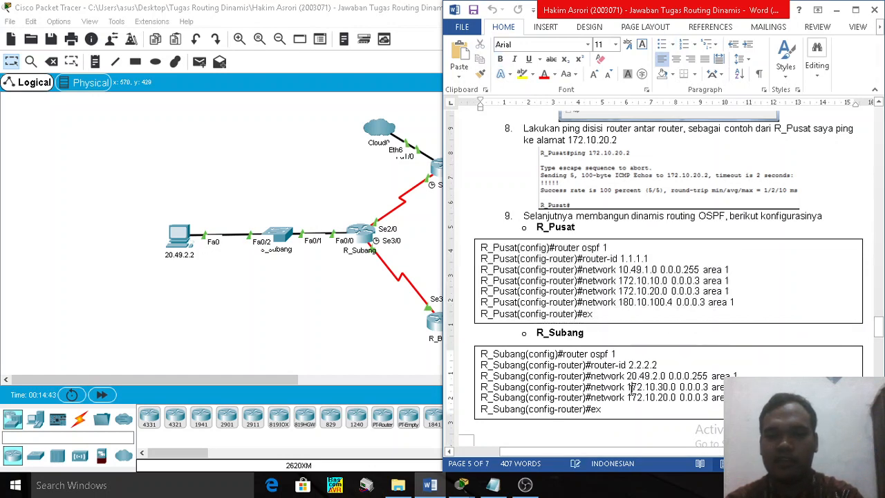
{"action": "scroll", "coordinate": [644, 396], "scroll_direction": "down", "scroll_amount": 3}
{"action": "scroll", "coordinate": [623, 392], "scroll_direction": "up", "scroll_amount": 4}
{"action": "scroll", "coordinate": [611, 387], "scroll_direction": "down", "scroll_amount": 4}
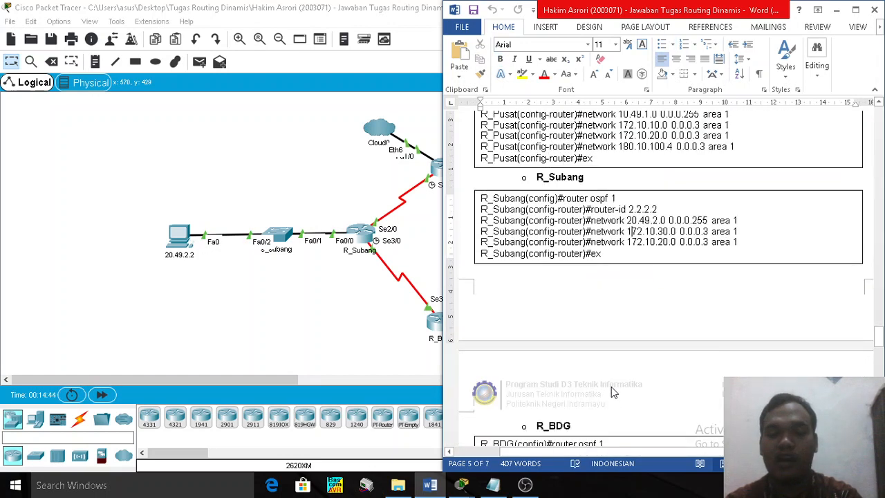
{"action": "scroll", "coordinate": [611, 387], "scroll_direction": "up", "scroll_amount": 4}
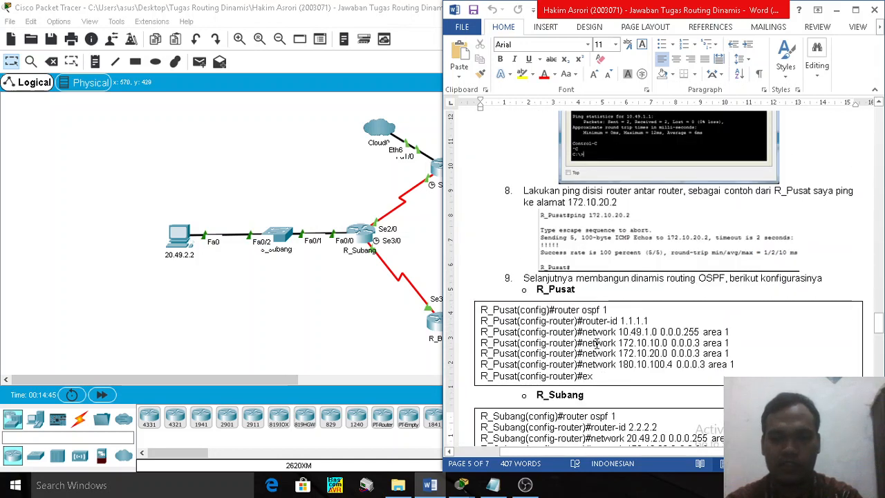
Open R_Pusat's command line in Packet Tracer and bring up the worksheet's R_Pusat OSPF commands beside it
{"action": "left_click", "coordinate": [306, 338]}
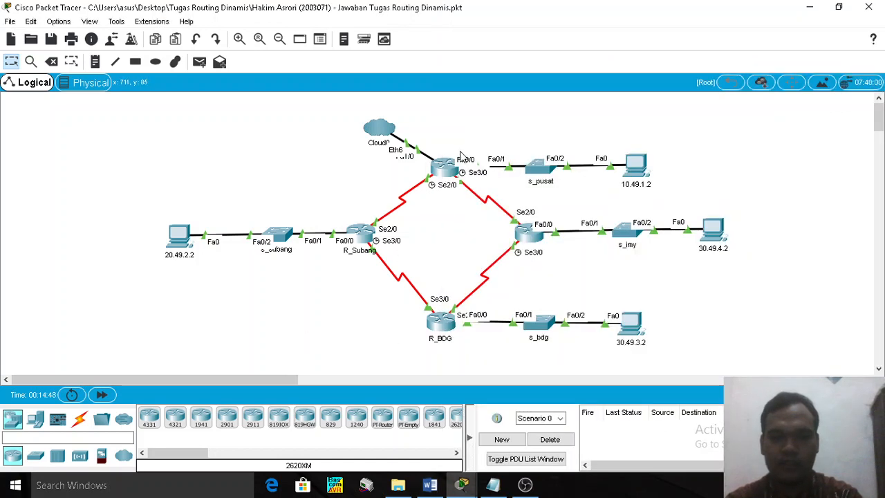
{"action": "left_click", "coordinate": [443, 168]}
{"action": "left_click_drag", "start_coordinate": [383, 67], "coordinate": [147, 61]}
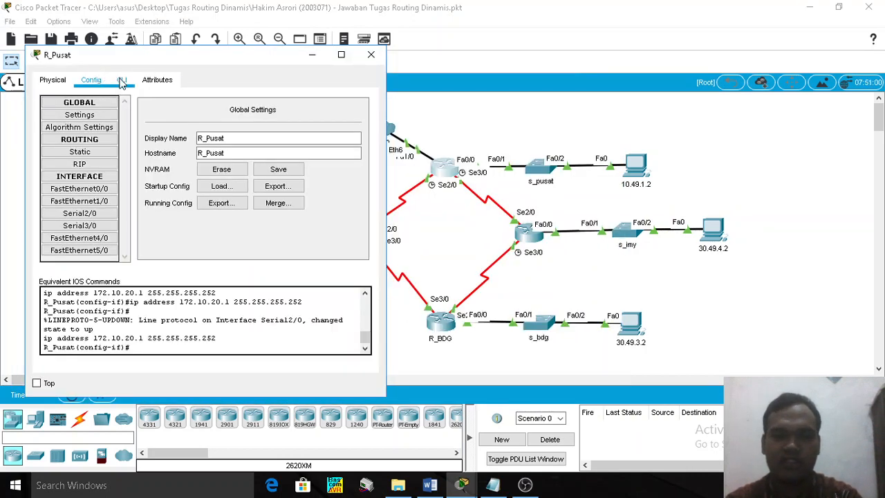
{"action": "left_click", "coordinate": [122, 79]}
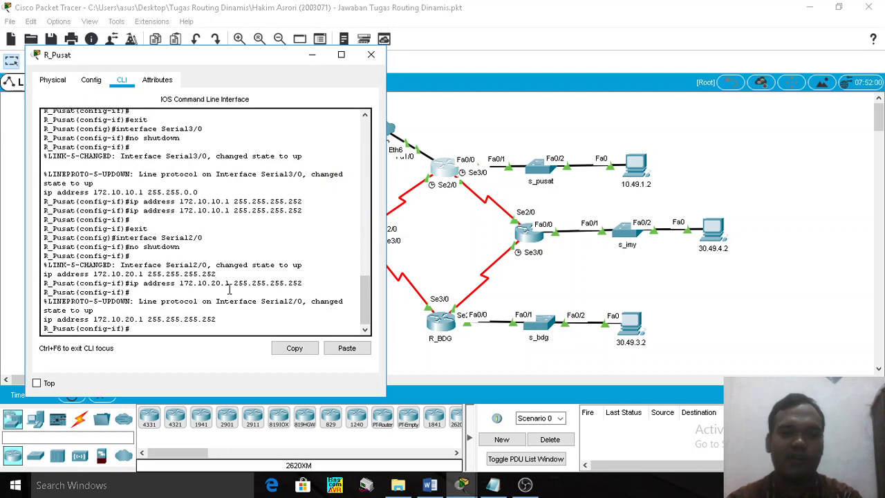
{"action": "key", "text": "Return"}
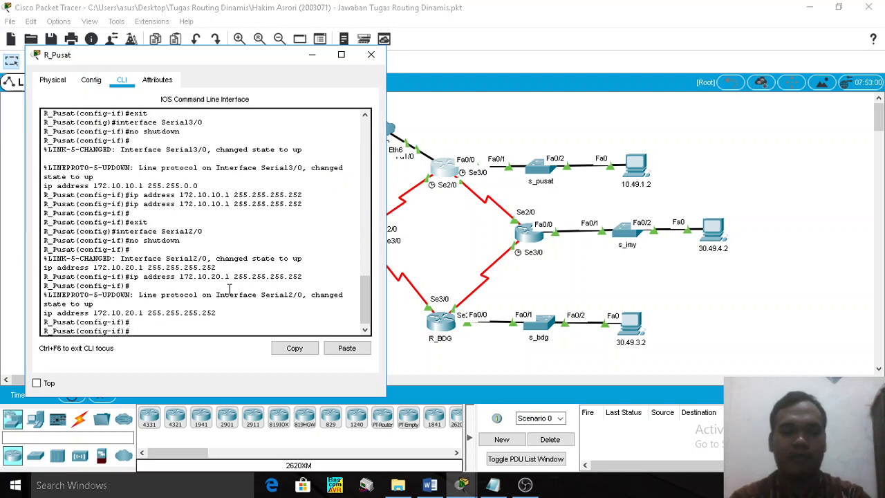
{"action": "left_click", "coordinate": [430, 485]}
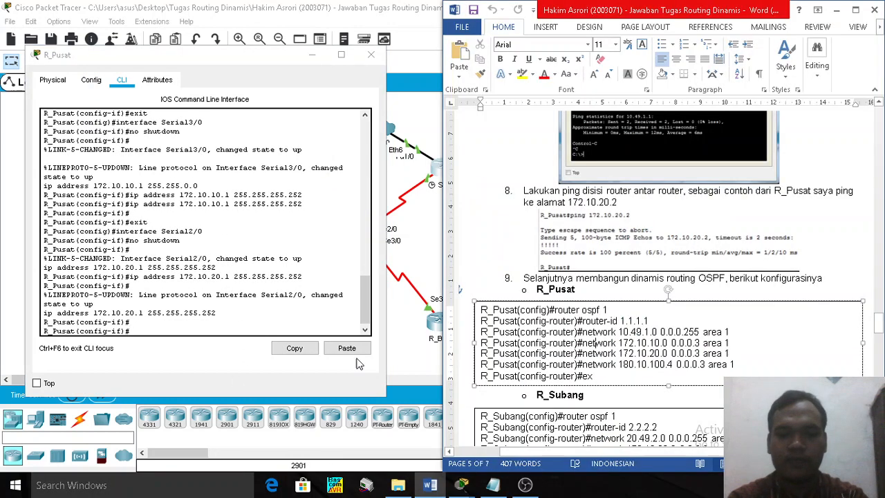
{"action": "scroll", "coordinate": [624, 343], "scroll_direction": "down", "scroll_amount": 2}
{"action": "left_click_drag", "start_coordinate": [593, 314], "coordinate": [466, 246]}
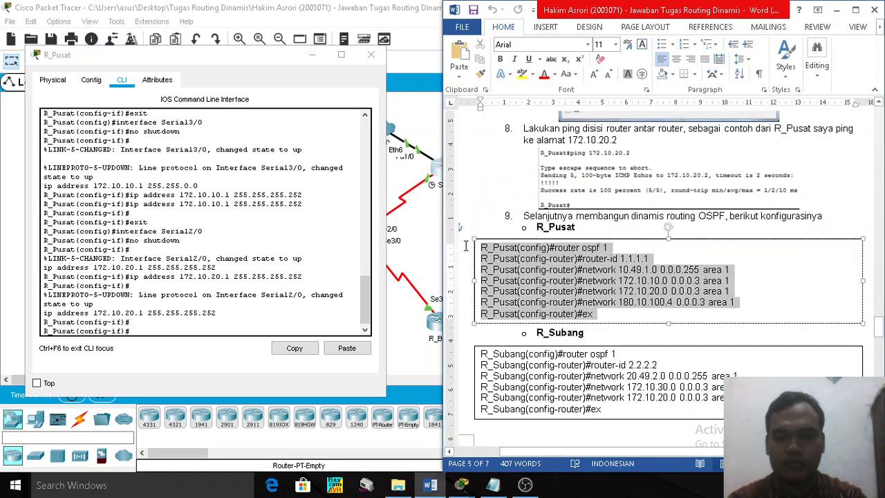
Leave R_Pusat's interface configuration mode with exit to get back to global configuration mode
{"action": "left_click", "coordinate": [152, 301]}
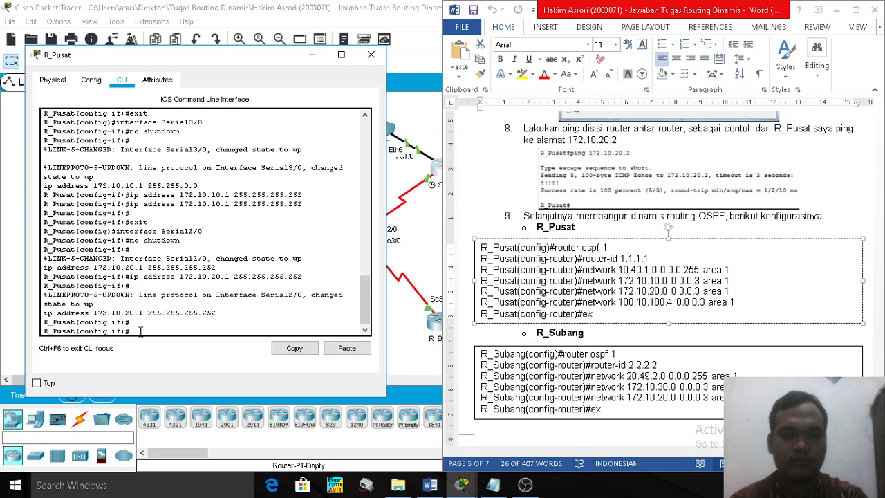
{"action": "double_click", "coordinate": [93, 331]}
{"action": "left_click", "coordinate": [129, 330]}
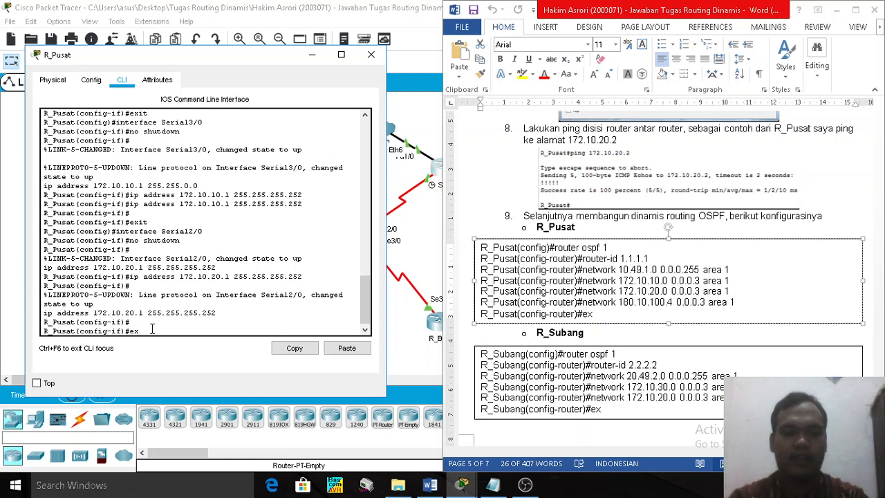
{"action": "key", "text": "Return"}
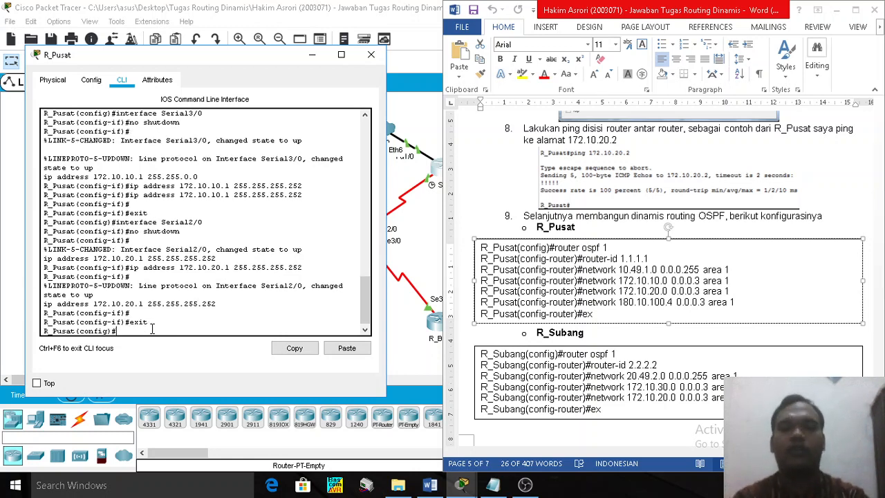
{"action": "key", "text": "Return"}
{"action": "key", "text": "Return"}
{"action": "key", "text": "Return"}
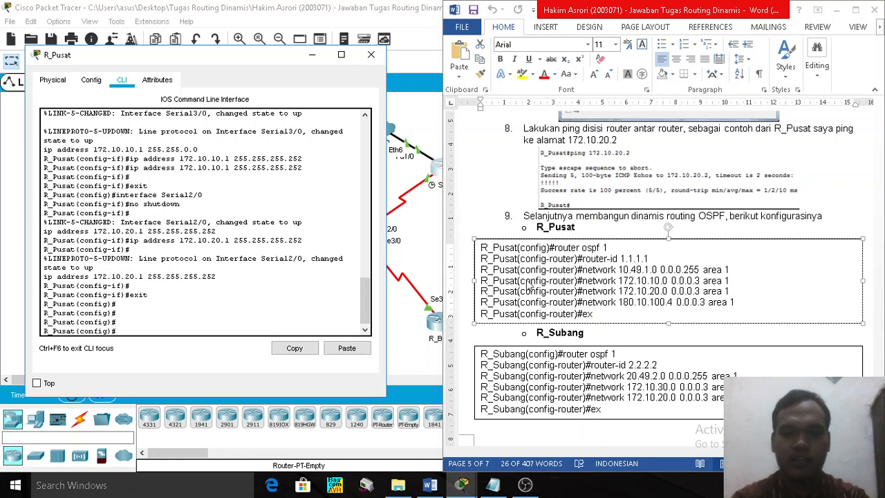
Enter OSPF router configuration on R_Pusat with the command router ospf 1
{"action": "left_click", "coordinate": [617, 250]}
{"action": "left_click", "coordinate": [579, 252]}
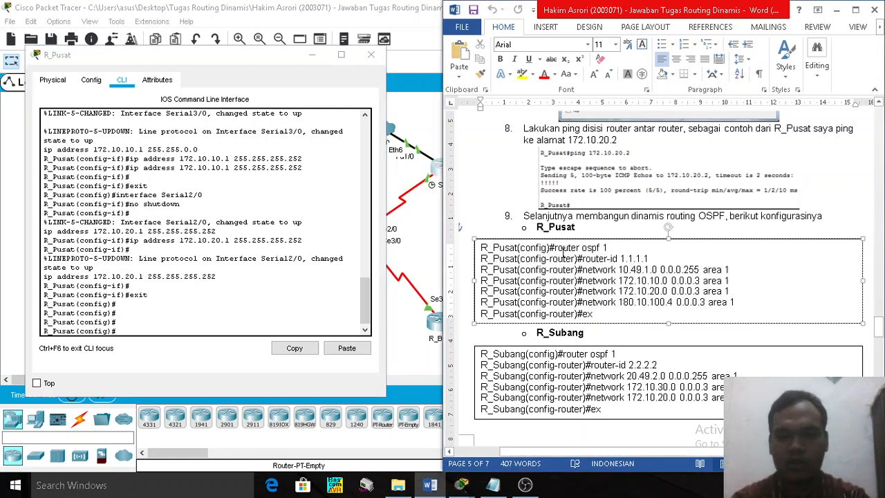
{"action": "left_click", "coordinate": [144, 328]}
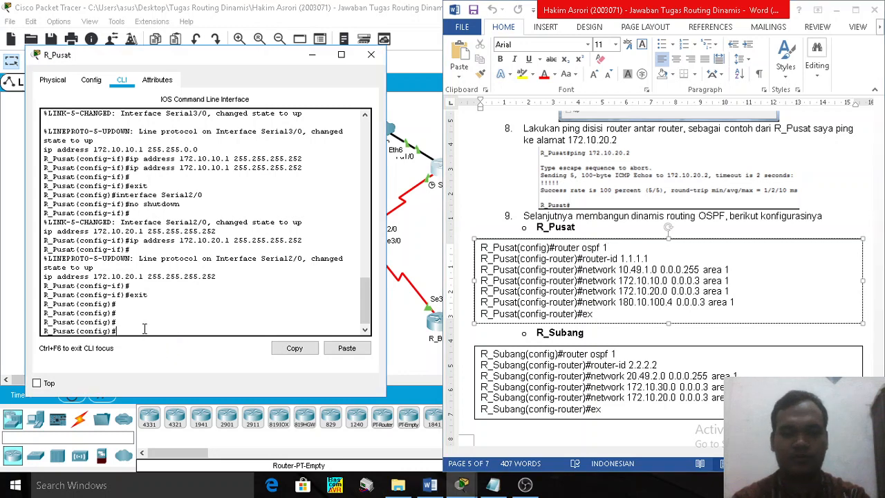
{"action": "type", "text": "rou"}
{"action": "key", "text": "Tab"}
{"action": "type", "text": "ter"}
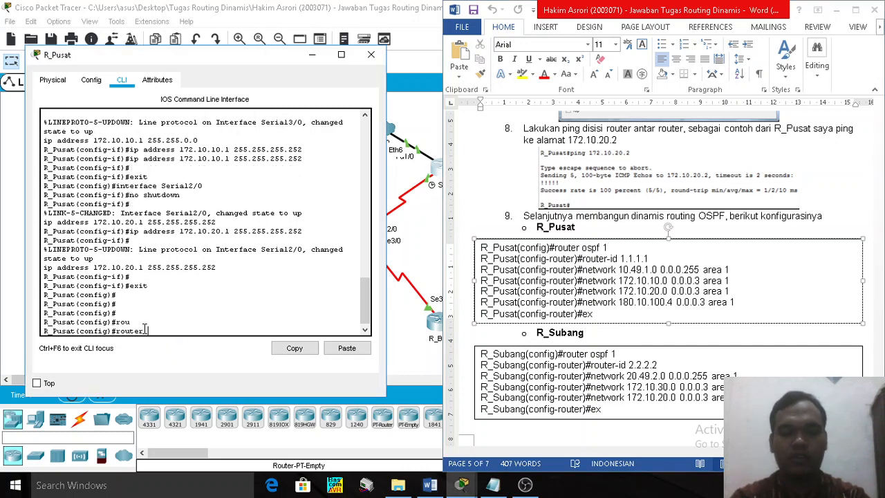
{"action": "type", "text": " osp"}
{"action": "key", "text": "Tab"}
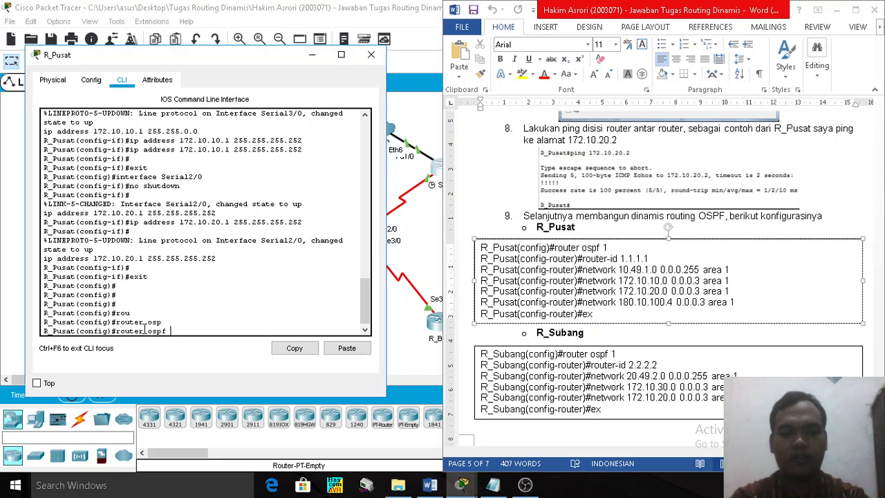
{"action": "type", "text": "1"}
{"action": "key", "text": "Return"}
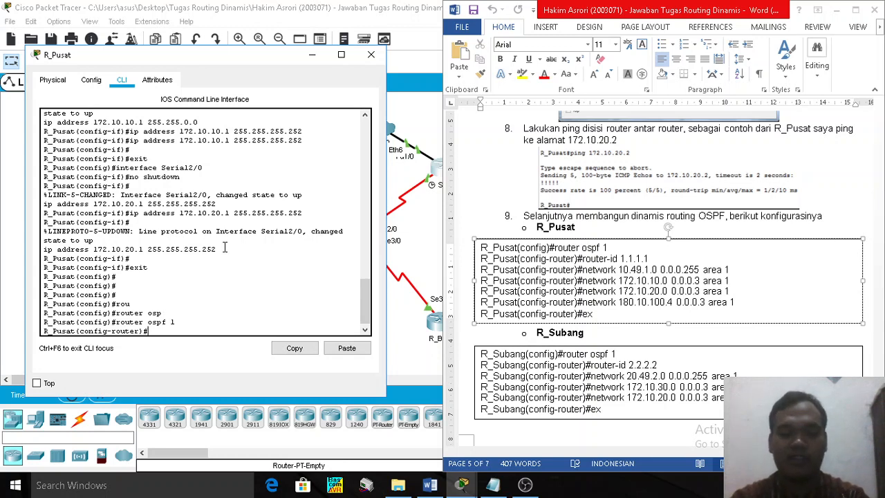
Start the router-id command in R_Pusat's OSPF configuration and look up the assigned router IDs in the worksheet's Skenario section
{"action": "type", "text": "u"}
{"action": "key", "text": "Tab"}
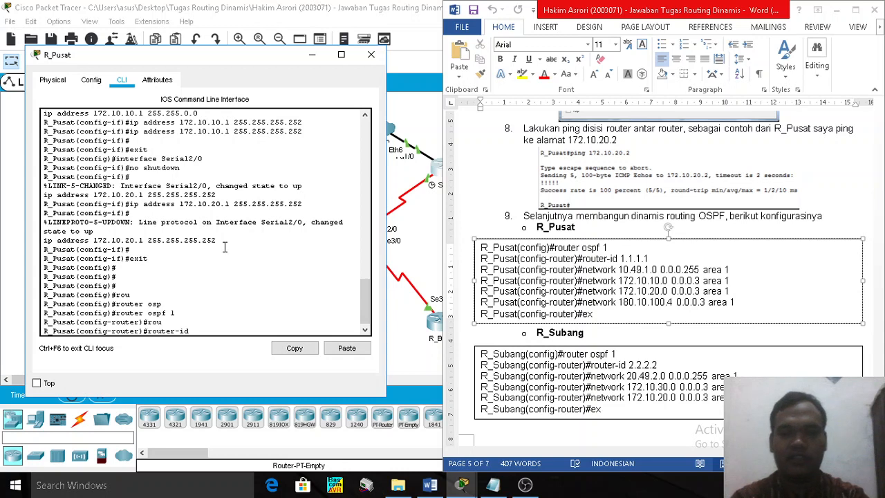
{"action": "left_click", "coordinate": [619, 237]}
{"action": "left_click_drag", "start_coordinate": [879, 334], "coordinate": [880, 162]}
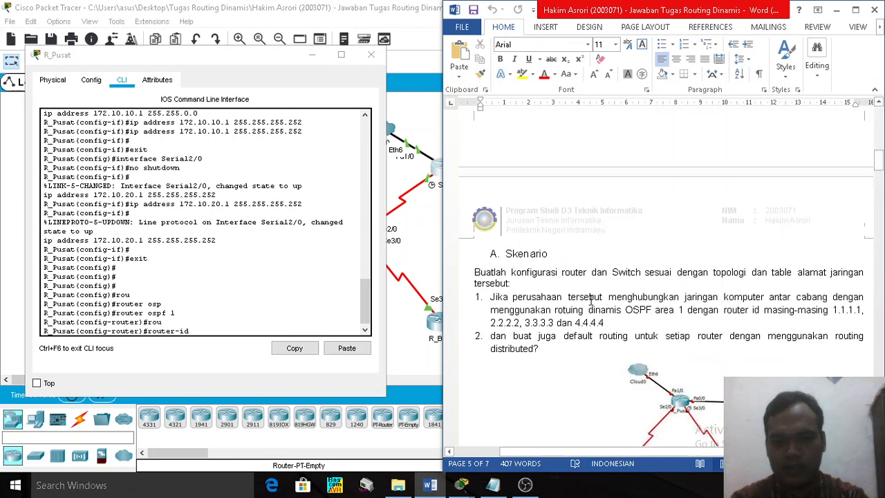
{"action": "left_click_drag", "start_coordinate": [605, 323], "coordinate": [831, 313]}
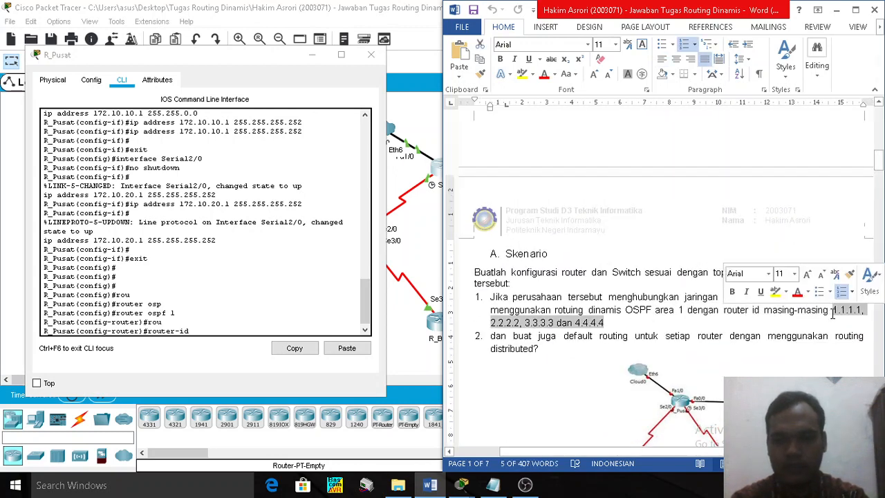
{"action": "left_click", "coordinate": [507, 326]}
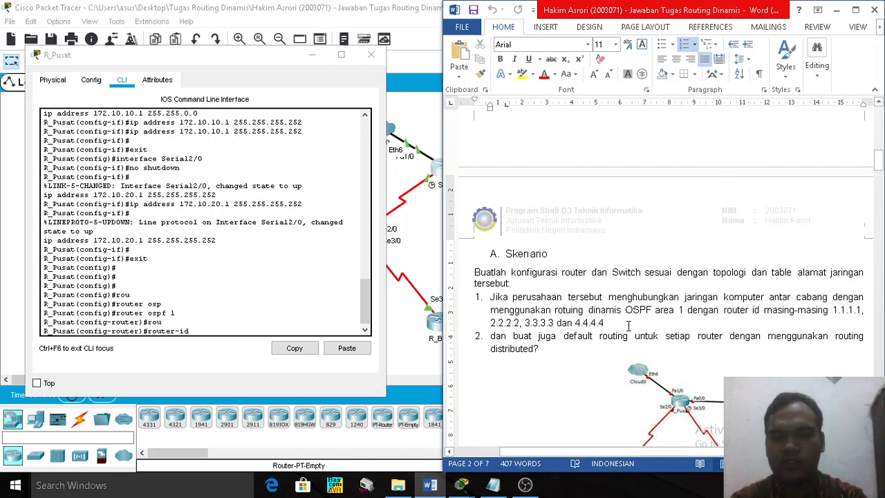
Examine the positions of the four routers in the Packet Tracer topology to match them with their router IDs
{"action": "left_click", "coordinate": [427, 232]}
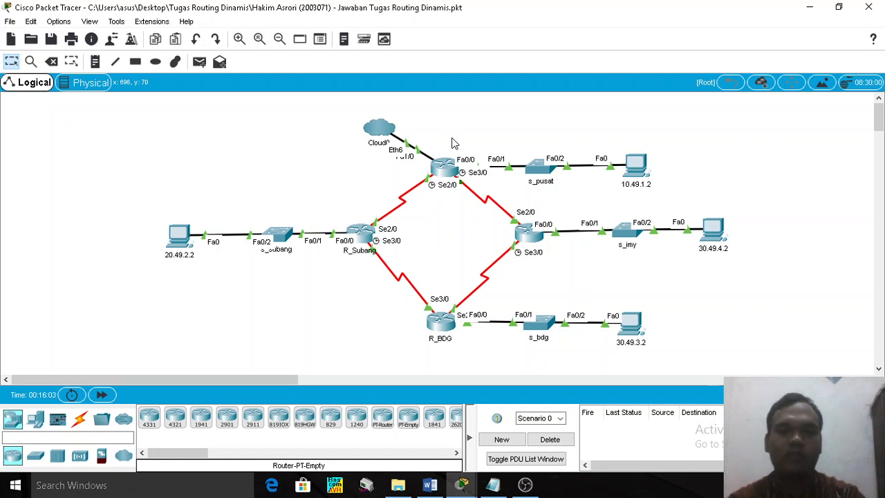
{"action": "left_click_drag", "start_coordinate": [446, 119], "coordinate": [449, 202]}
{"action": "left_click_drag", "start_coordinate": [415, 237], "coordinate": [330, 237]}
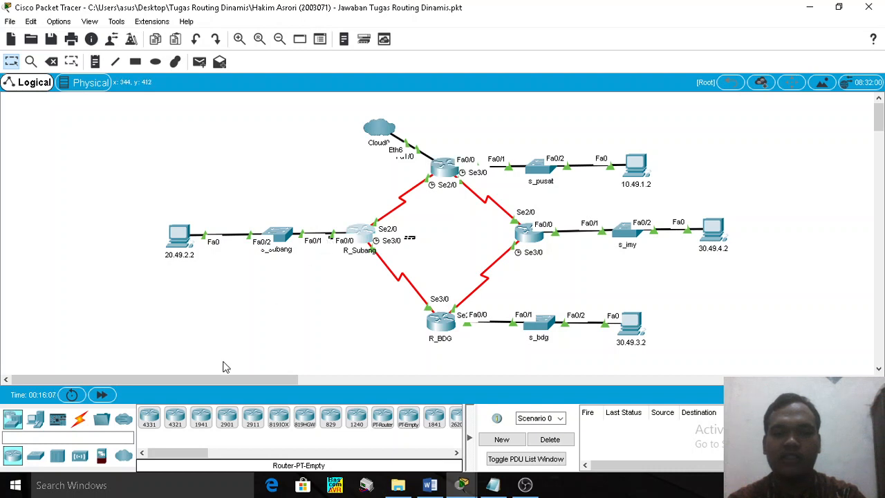
{"action": "left_click_drag", "start_coordinate": [433, 263], "coordinate": [441, 351]}
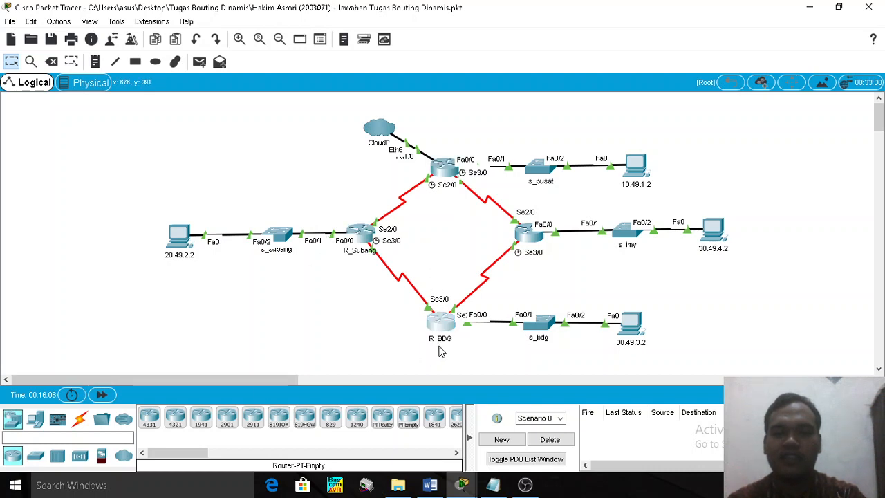
{"action": "left_click_drag", "start_coordinate": [444, 241], "coordinate": [568, 244]}
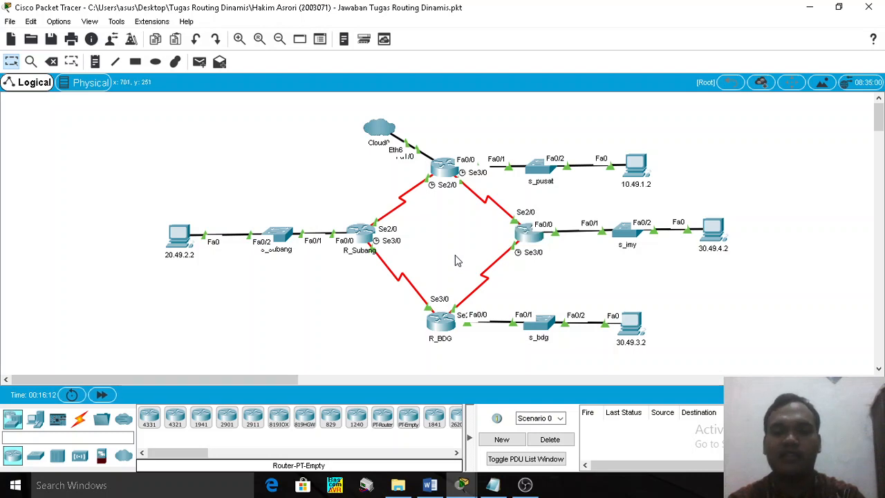
Set R_Pusat's OSPF router ID to 1.1.1.1 by completing the router-id command, with the worksheet open beside the command line
{"action": "left_click", "coordinate": [444, 168]}
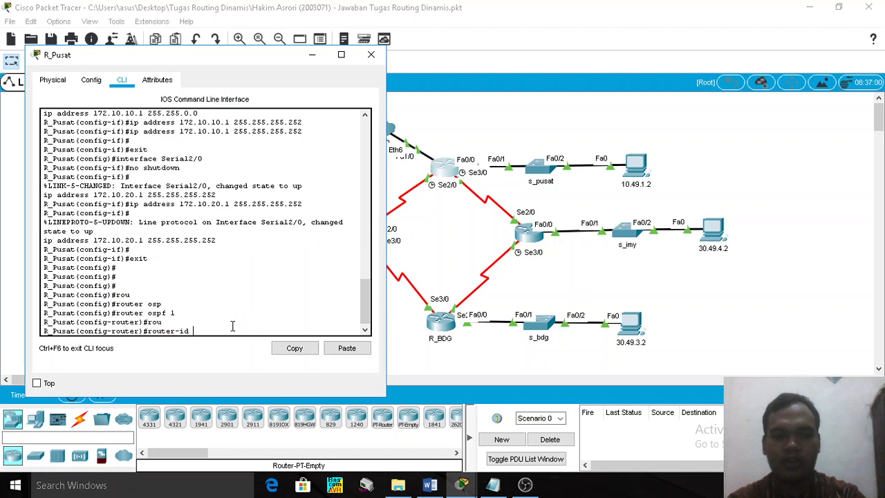
{"action": "type", "text": "1.1.1.1"}
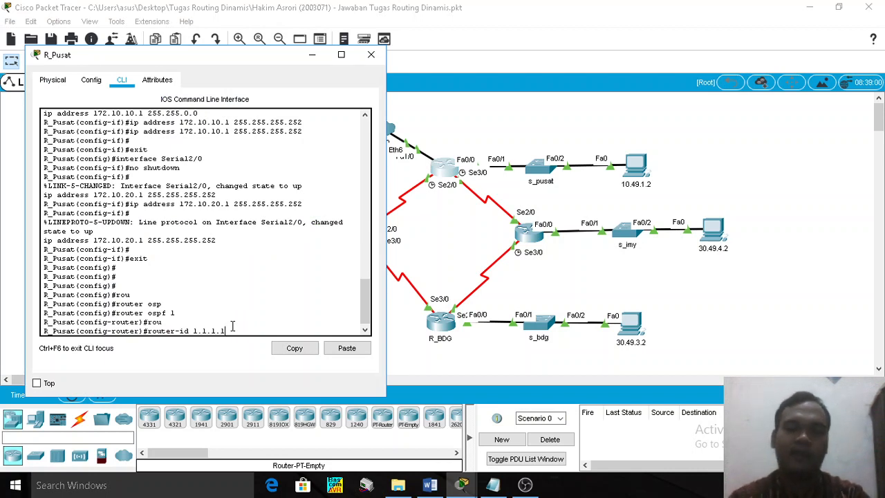
{"action": "left_click", "coordinate": [494, 489]}
{"action": "left_click", "coordinate": [428, 488]}
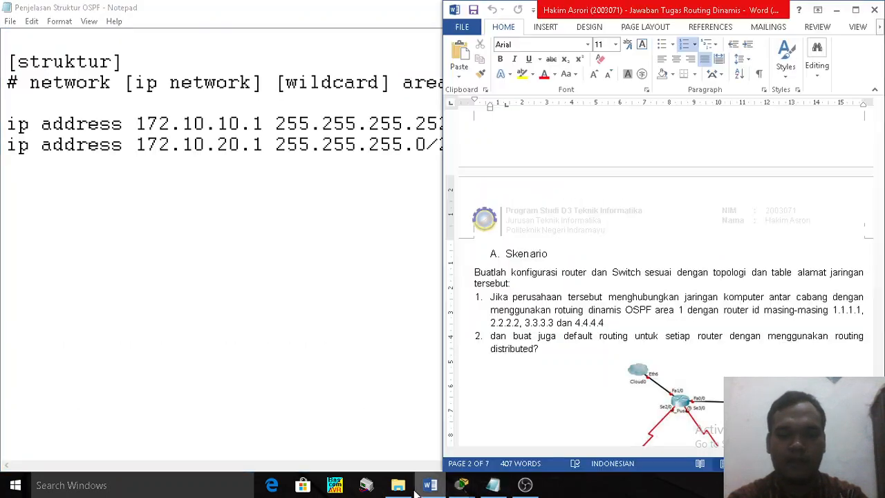
{"action": "mouse_move", "coordinate": [461, 485]}
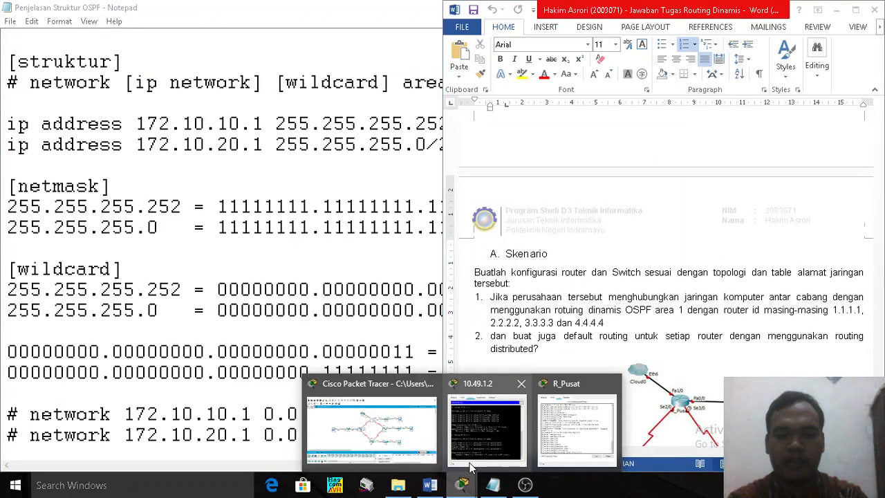
{"action": "left_click", "coordinate": [419, 448]}
{"action": "left_click", "coordinate": [429, 488]}
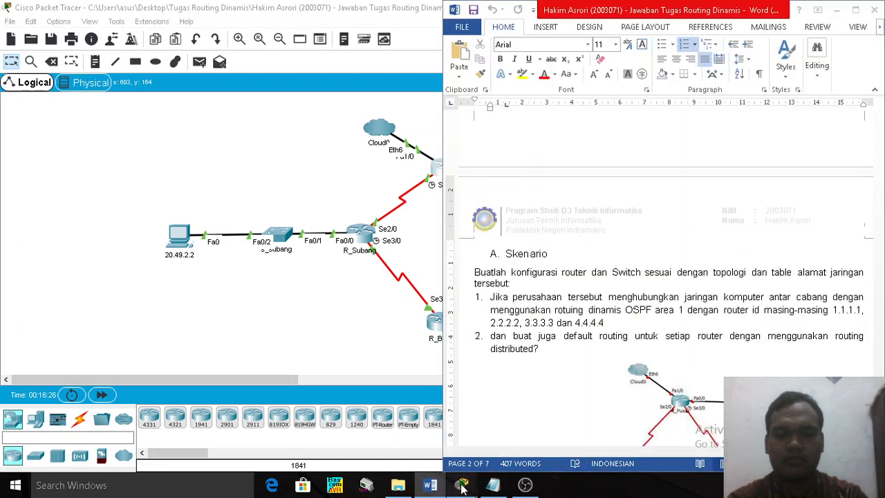
{"action": "mouse_move", "coordinate": [462, 488]}
{"action": "left_click", "coordinate": [572, 440]}
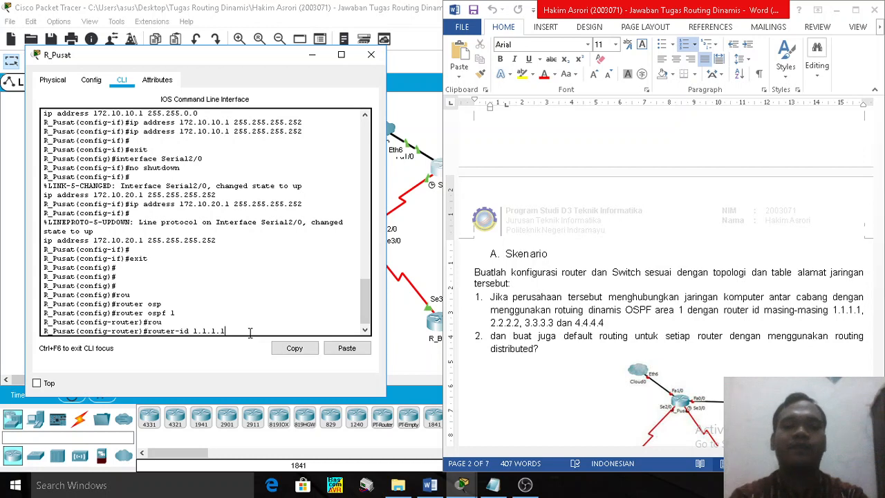
{"action": "key", "text": "Return"}
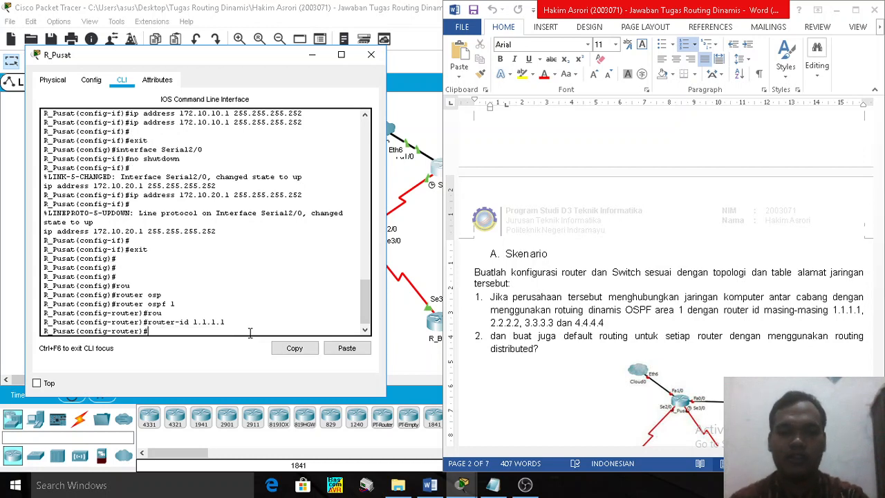
Return to the R_Pusat OSPF commands in item 9 of the Word worksheet
{"action": "left_click", "coordinate": [630, 270]}
{"action": "scroll", "coordinate": [660, 276], "scroll_direction": "down", "scroll_amount": 3}
{"action": "scroll", "coordinate": [664, 276], "scroll_direction": "down", "scroll_amount": 15}
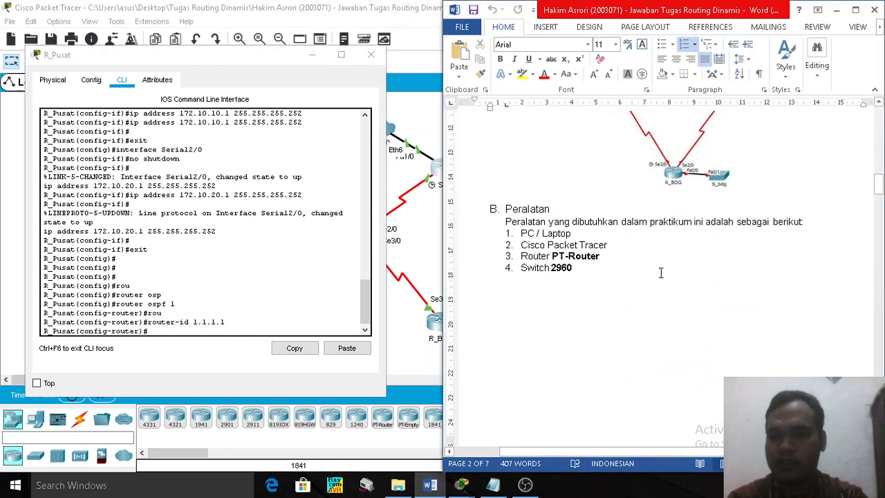
{"action": "scroll", "coordinate": [674, 309], "scroll_direction": "down", "scroll_amount": 20}
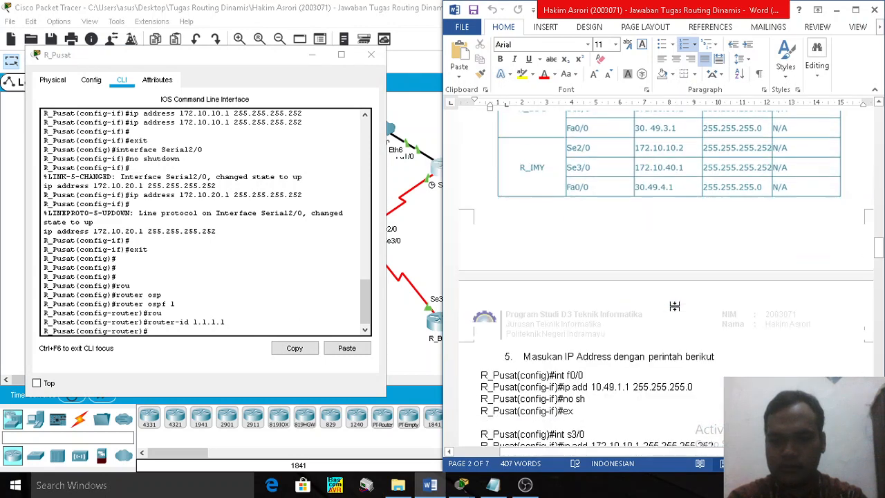
{"action": "scroll", "coordinate": [674, 309], "scroll_direction": "down", "scroll_amount": 7}
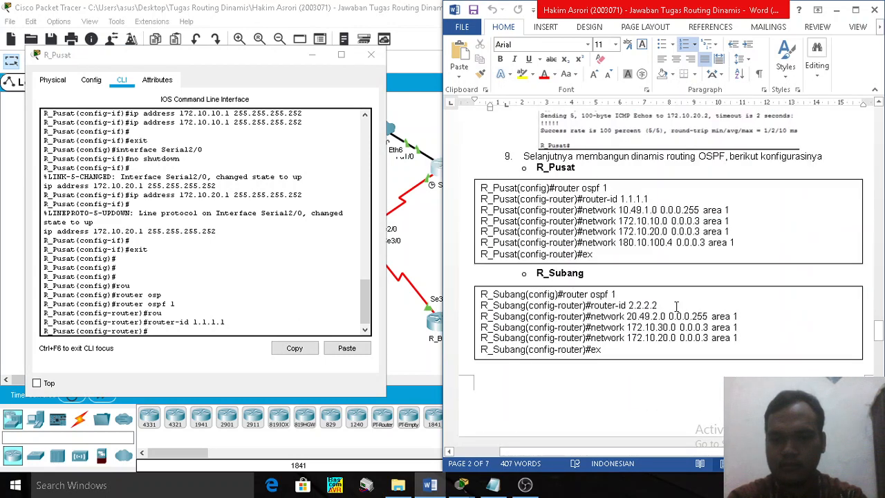
{"action": "scroll", "coordinate": [674, 308], "scroll_direction": "up", "scroll_amount": 2}
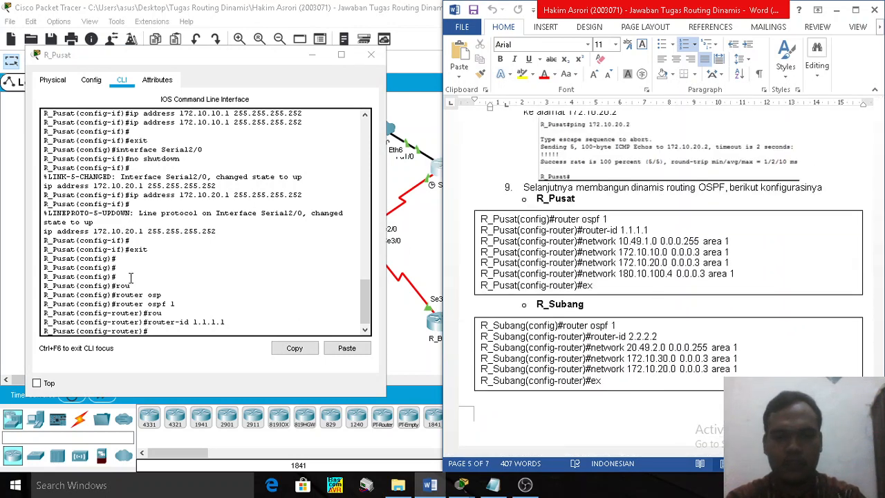
{"action": "left_click", "coordinate": [614, 228]}
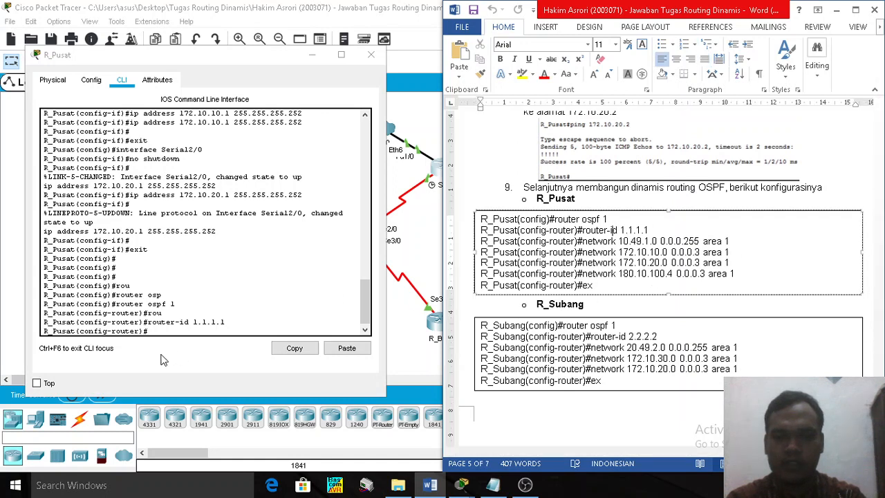
Begin R_Pusat's first OSPF network command with network 10 and check it against the worksheet's 10.49.1.0 line
{"action": "left_click", "coordinate": [182, 330]}
{"action": "type", "text": "netw"}
{"action": "key", "text": "Tab"}
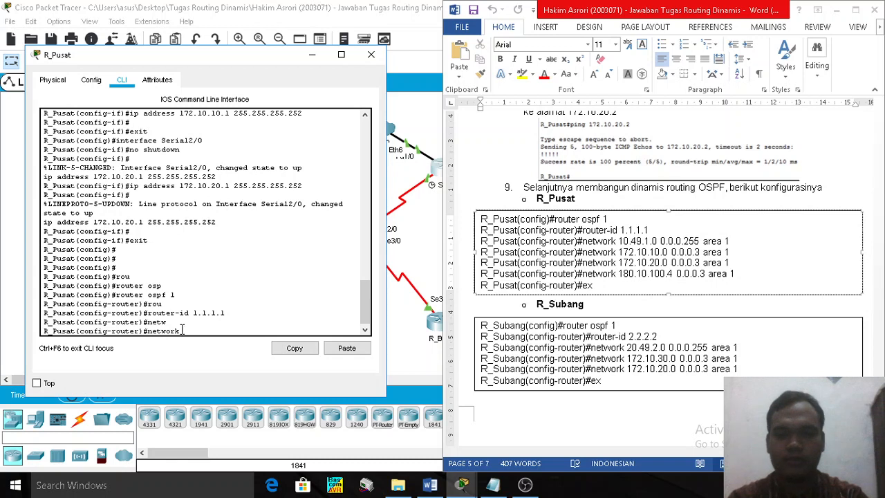
{"action": "type", "text": "10"}
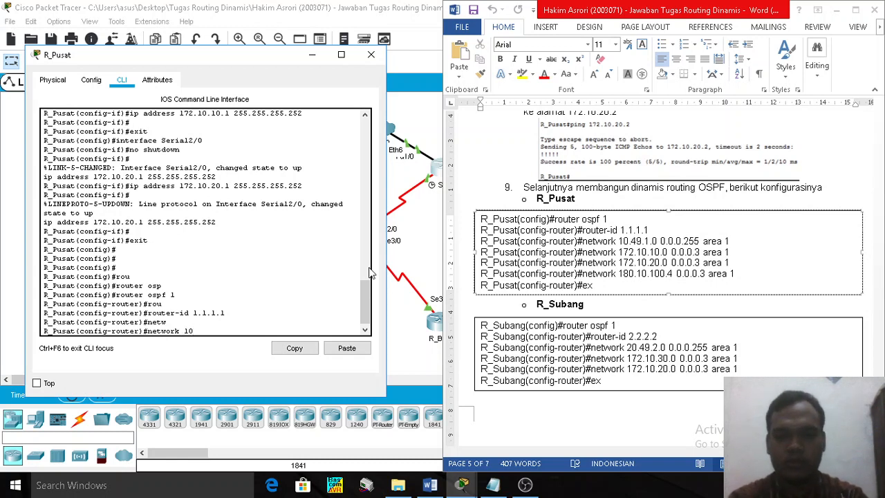
{"action": "left_click", "coordinate": [638, 242]}
{"action": "left_click_drag", "start_coordinate": [619, 241], "coordinate": [728, 242]}
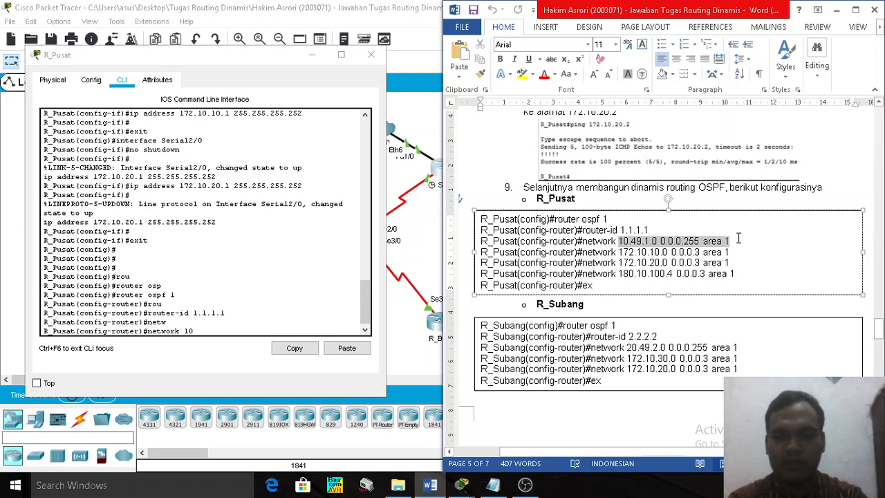
{"action": "left_click", "coordinate": [665, 251]}
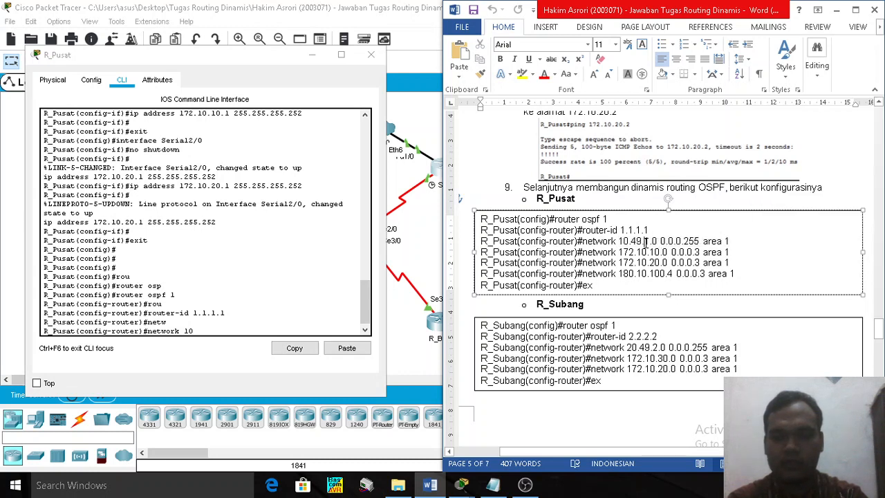
Examine the LAN segment from PC 10.49.1.2 through s_pusat to R_Pusat in the Packet Tracer topology
{"action": "left_click", "coordinate": [413, 254]}
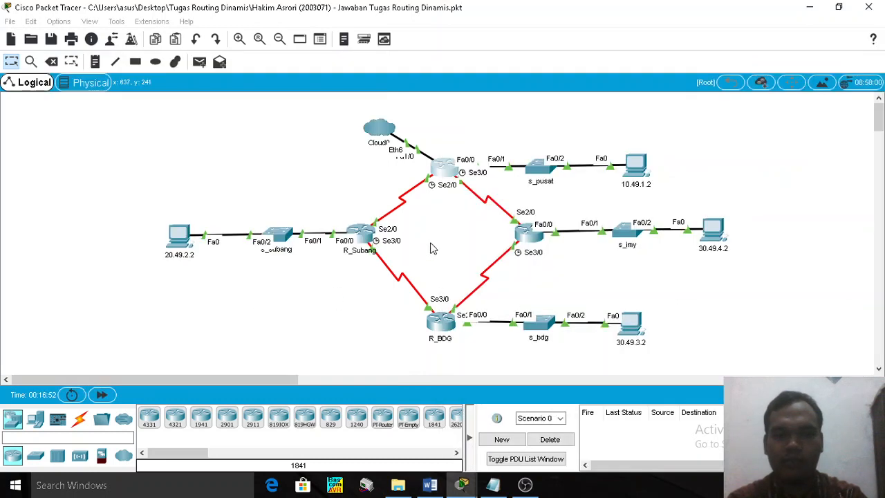
{"action": "left_click_drag", "start_coordinate": [691, 171], "coordinate": [449, 173]}
{"action": "left_click", "coordinate": [456, 224]}
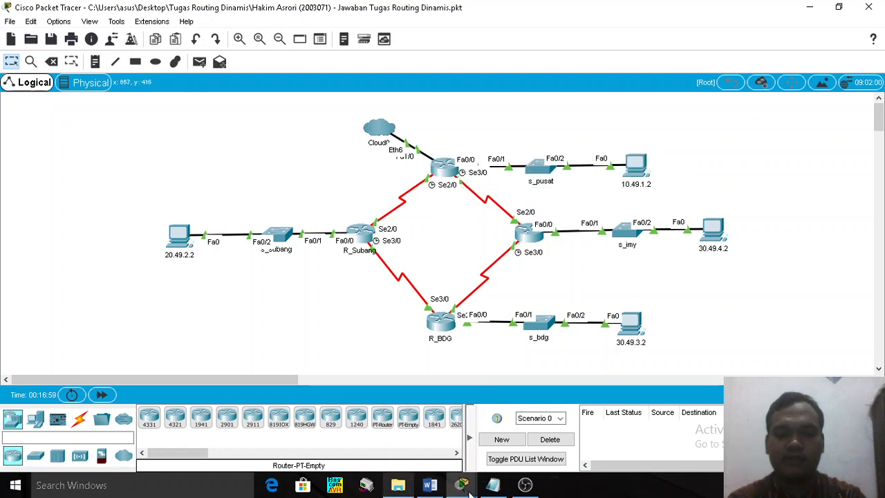
Advertise R_Pusat's LAN in OSPF with network 10.49.1.0 0.0.0.255 area 1, keeping the worksheet beside the command line
{"action": "mouse_move", "coordinate": [462, 485]}
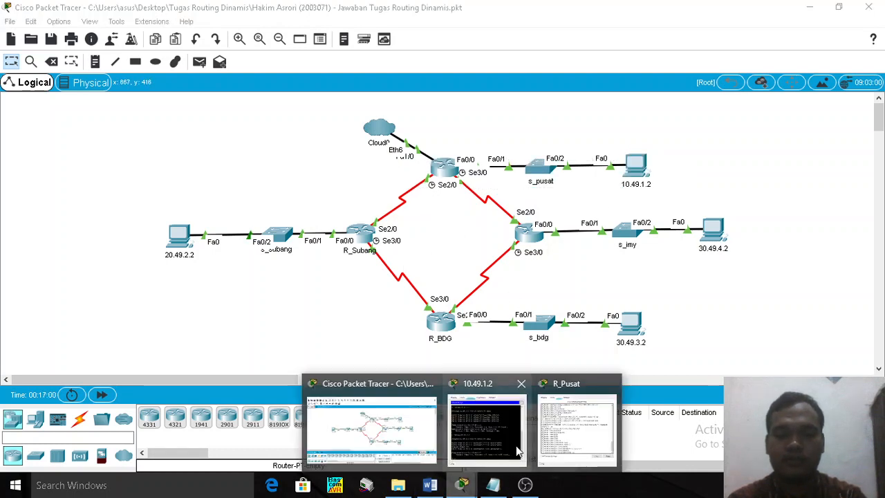
{"action": "left_click", "coordinate": [561, 414]}
{"action": "left_click", "coordinate": [432, 485]}
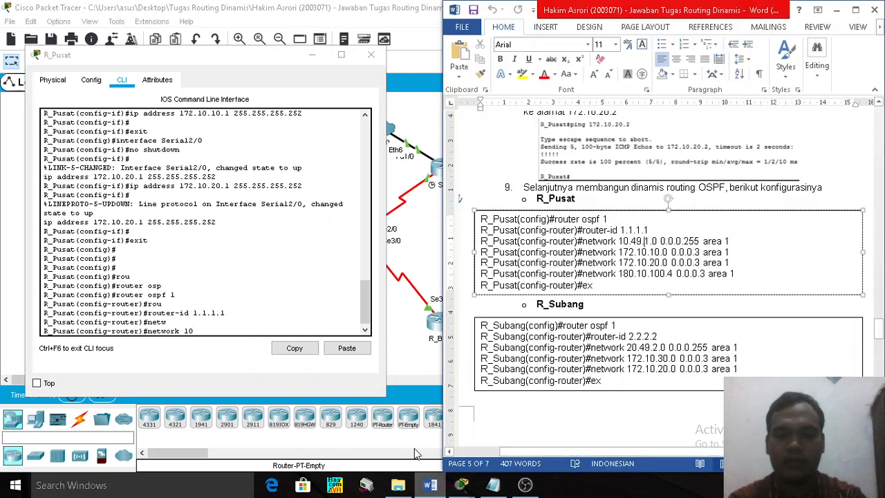
{"action": "left_click", "coordinate": [206, 329]}
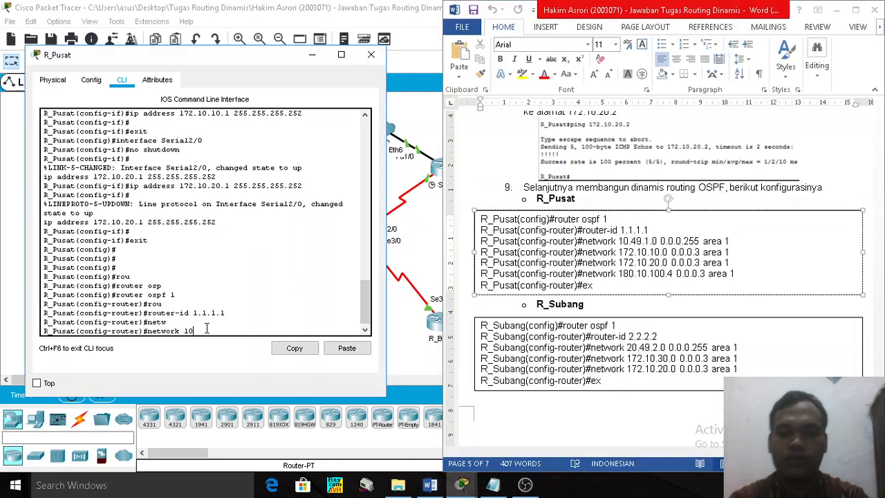
{"action": "type", "text": "49.1.0 0.0.0.255 ar"}
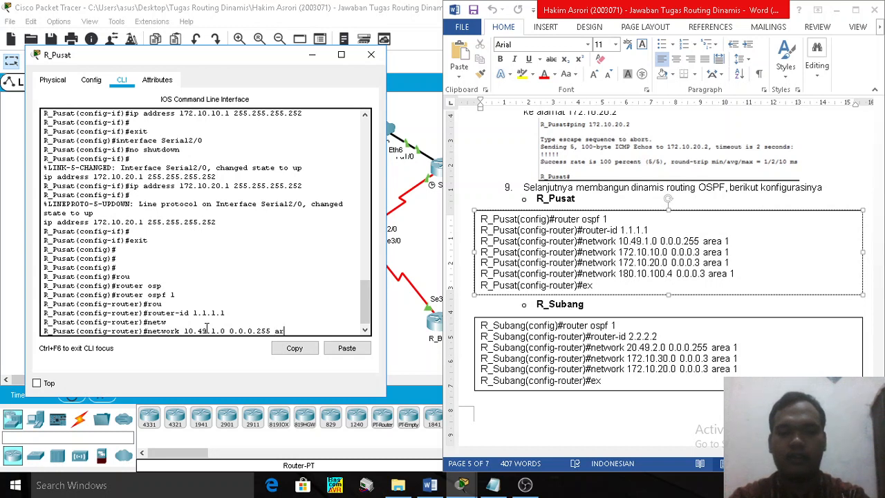
{"action": "type", "text": "ea 1"}
{"action": "key", "text": "Tab"}
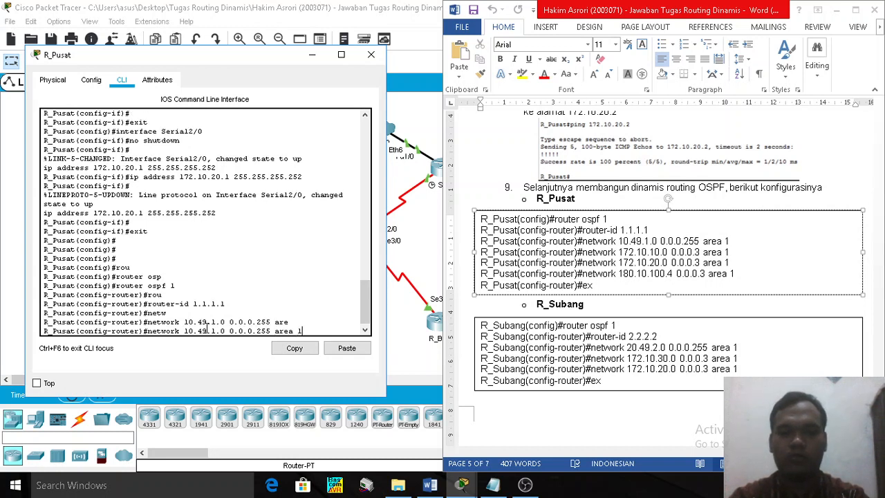
{"action": "key", "text": "Return"}
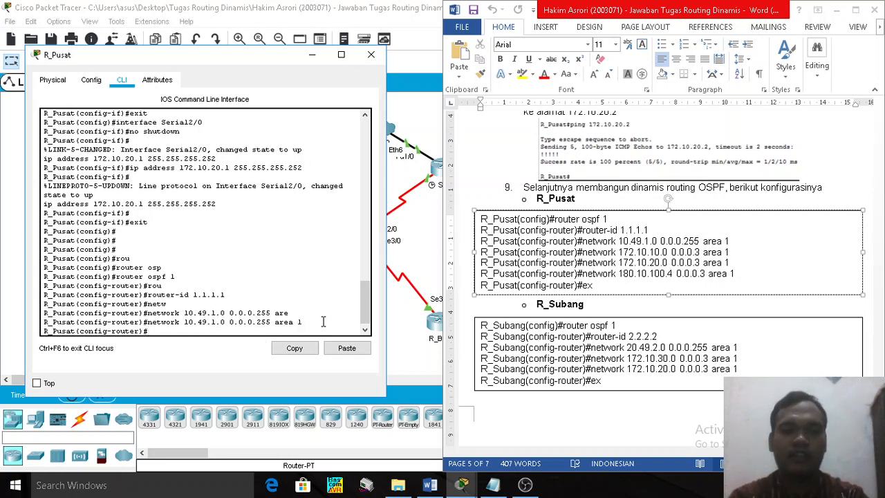
Advertise R_Pusat's first serial link in OSPF with network 172.10.10.0 0.0.0.3 area 1
{"action": "left_click_drag", "start_coordinate": [304, 322], "coordinate": [147, 320]}
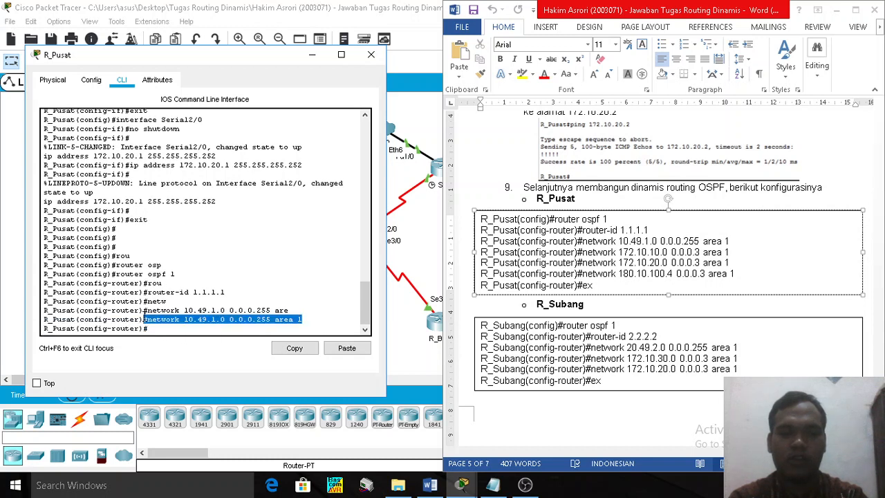
{"action": "left_click", "coordinate": [161, 323]}
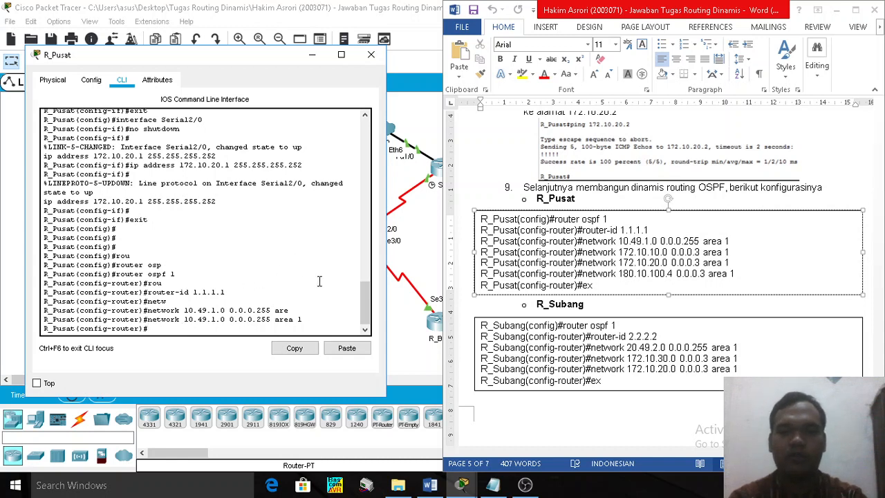
{"action": "type", "text": "t"}
{"action": "key", "text": "Tab"}
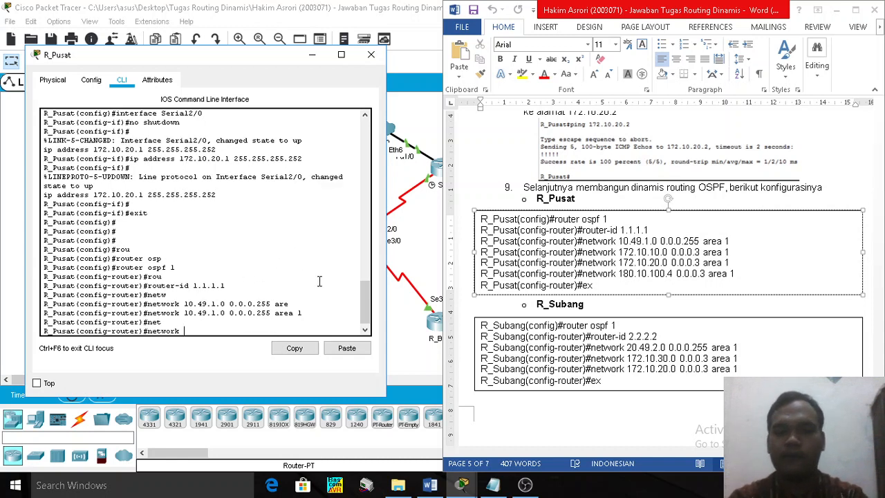
{"action": "type", "text": "172.10.10"}
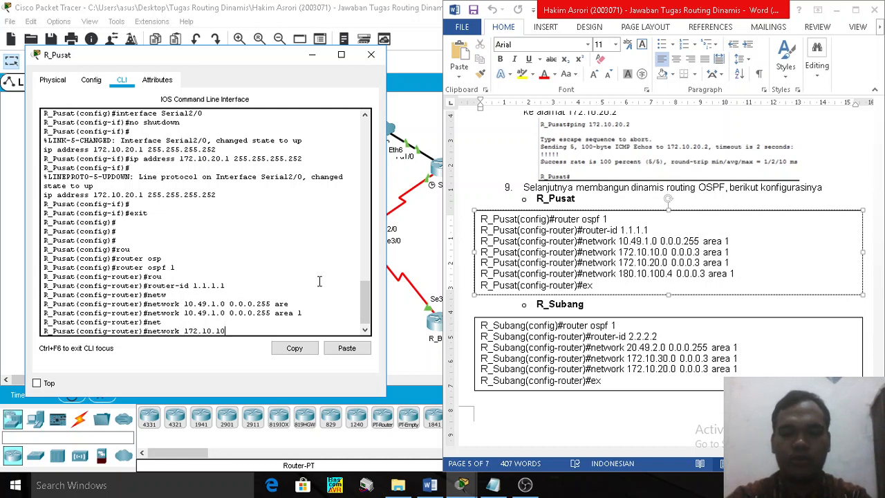
{"action": "type", "text": ".0 0.0.0"}
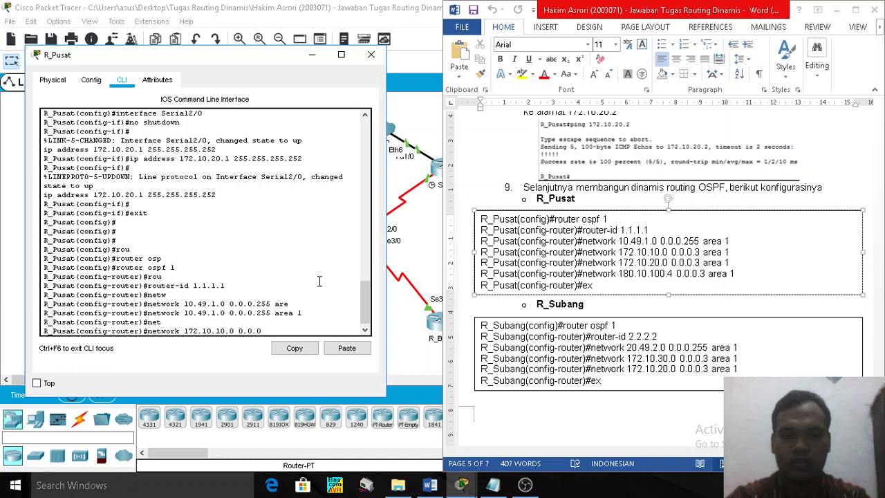
{"action": "type", "text": ".3 ar"}
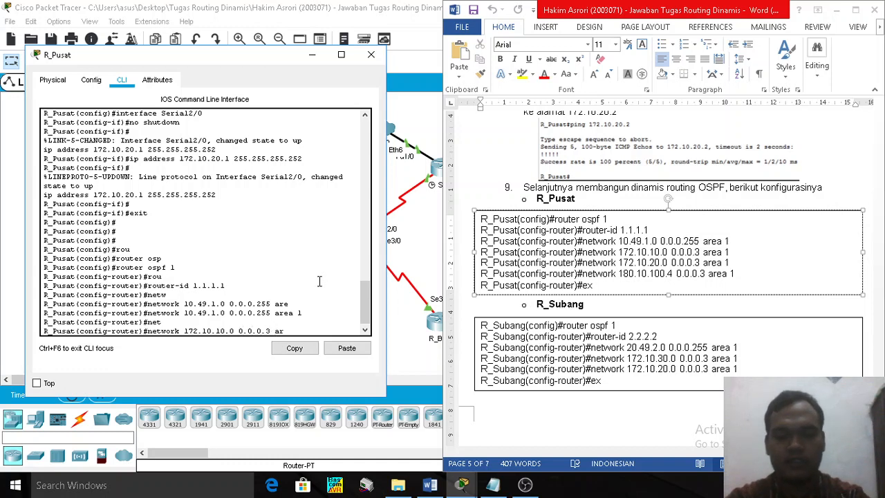
{"action": "key", "text": "Tab"}
{"action": "type", "text": "1"}
{"action": "key", "text": "Return"}
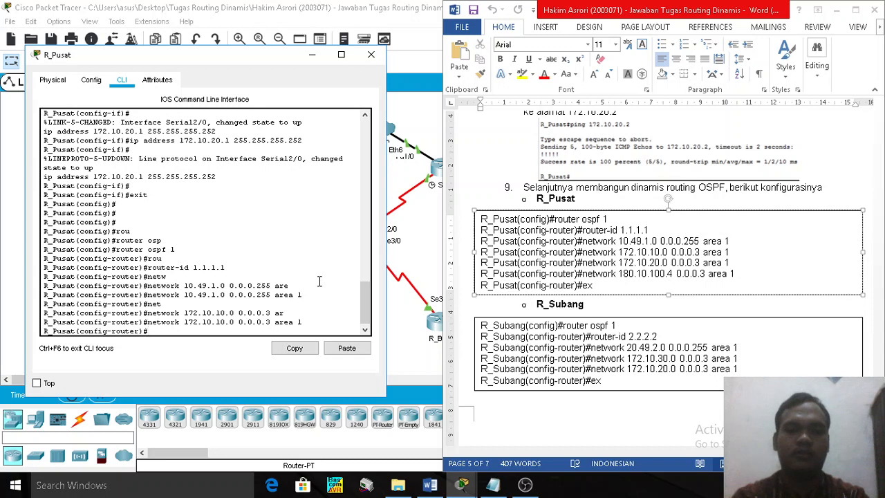
{"action": "type", "text": "net"}
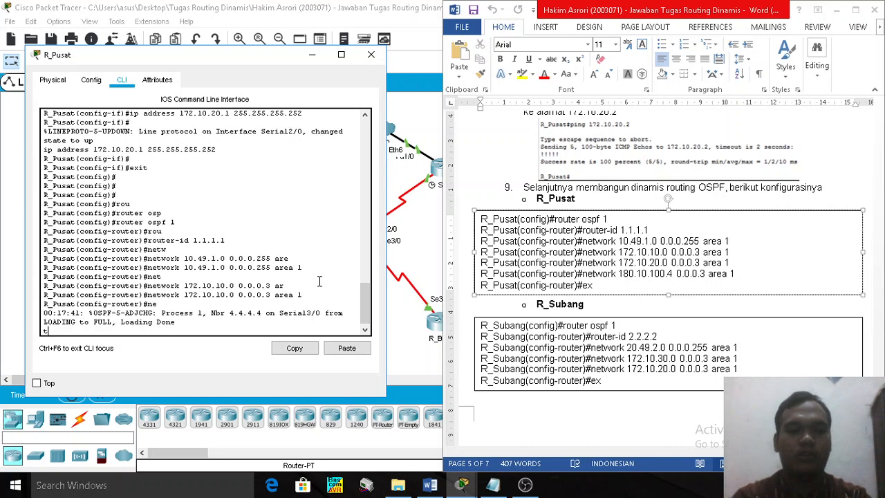
{"action": "key", "text": "Up"}
{"action": "key", "text": "BackSpace"}
{"action": "key", "text": "BackSpace"}
{"action": "key", "text": "BackSpace"}
{"action": "key", "text": "BackSpace"}
{"action": "key", "text": "BackSpace"}
{"action": "key", "text": "BackSpace"}
{"action": "key", "text": "BackSpace"}
{"action": "key", "text": "BackSpace"}
{"action": "key", "text": "BackSpace"}
{"action": "key", "text": "BackSpace"}
{"action": "key", "text": "BackSpace"}
{"action": "key", "text": "BackSpace"}
{"action": "key", "text": "BackSpace"}
{"action": "key", "text": "BackSpace"}
{"action": "key", "text": "BackSpace"}
{"action": "key", "text": "BackSpace"}
{"action": "key", "text": "BackSpace"}
{"action": "key", "text": "BackSpace"}
{"action": "key", "text": "BackSpace"}
{"action": "key", "text": "BackSpace"}
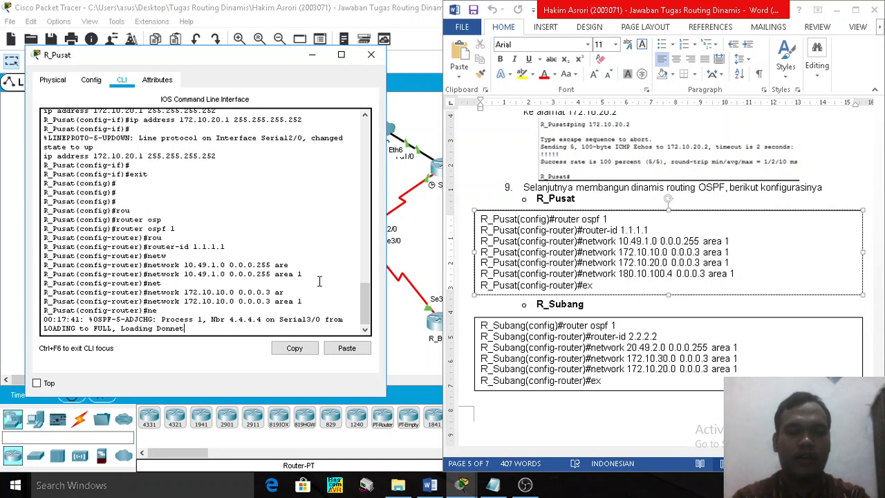
{"action": "left_click_drag", "start_coordinate": [185, 330], "coordinate": [43, 329]}
{"action": "left_click", "coordinate": [216, 334]}
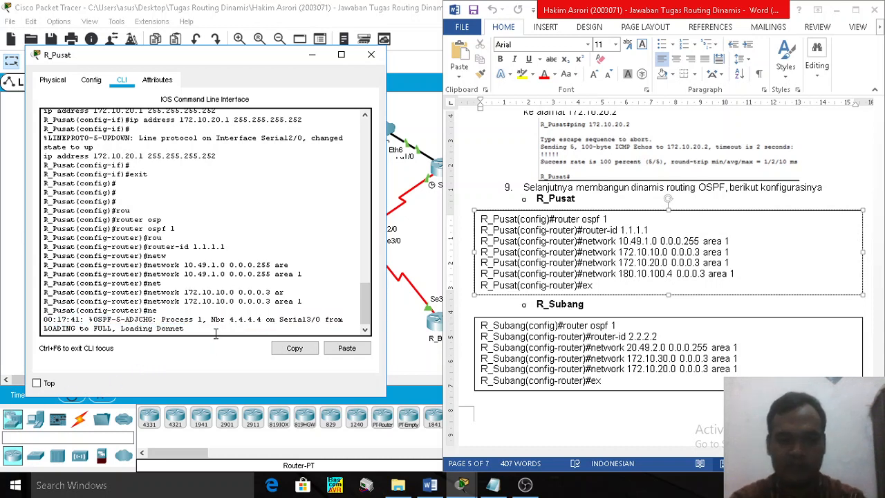
{"action": "key", "text": "Return"}
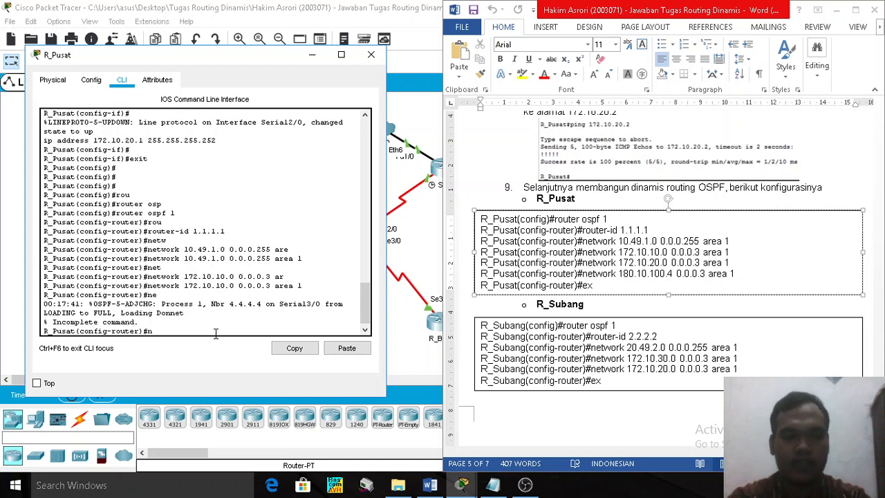
Advertise R_Pusat's second serial link in OSPF with network 172.10.20.0 0.0.0.3 area 1
{"action": "type", "text": "net"}
{"action": "key", "text": "Tab"}
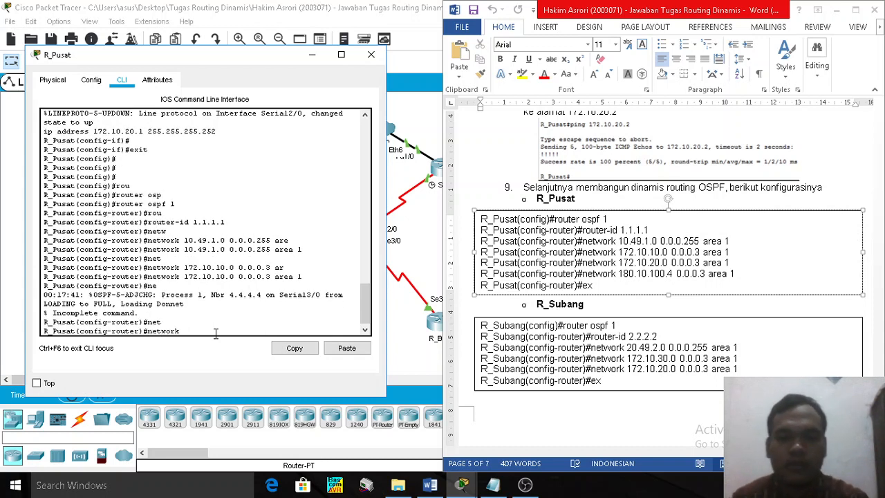
{"action": "type", "text": "172."}
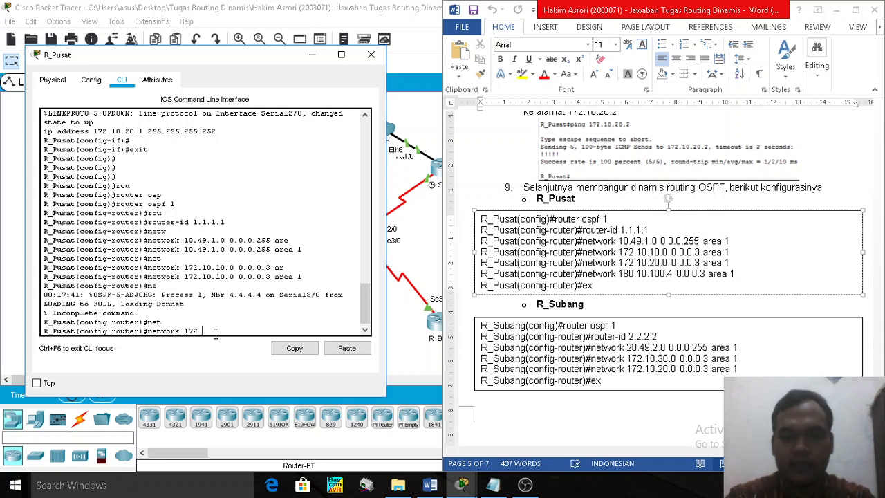
{"action": "type", "text": "10.20"}
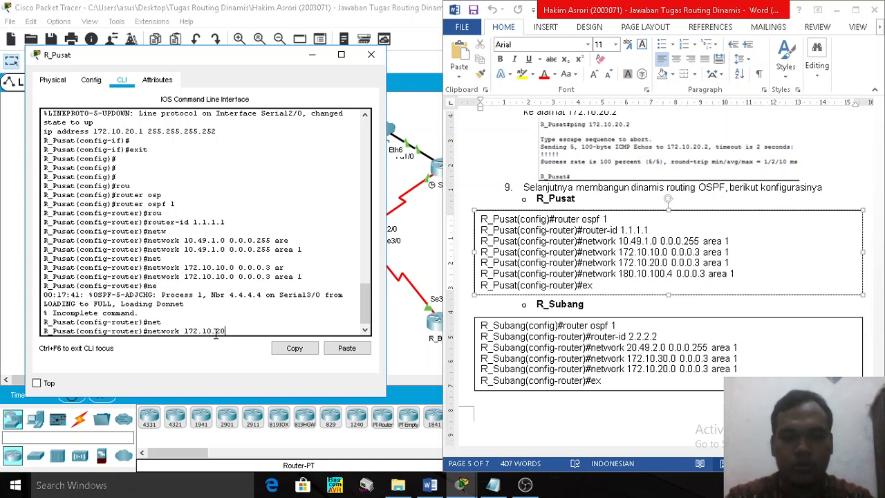
{"action": "type", "text": "."}
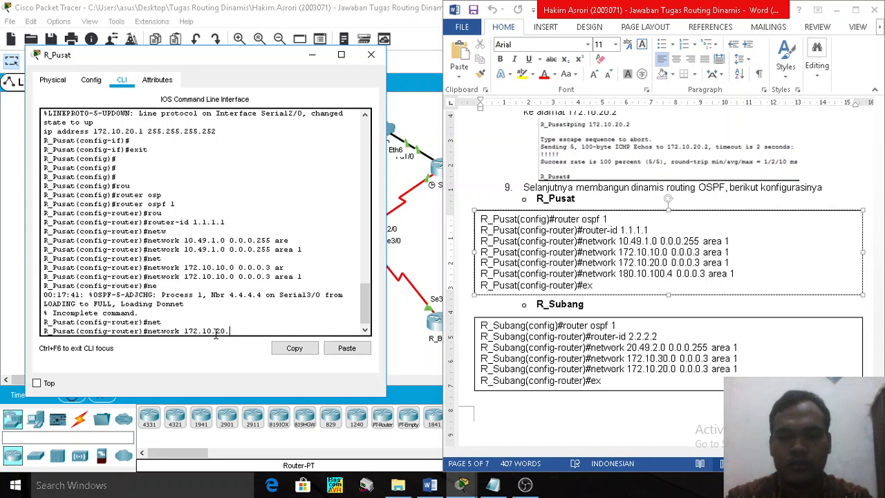
{"action": "type", "text": "0 0.0.0.3 a"}
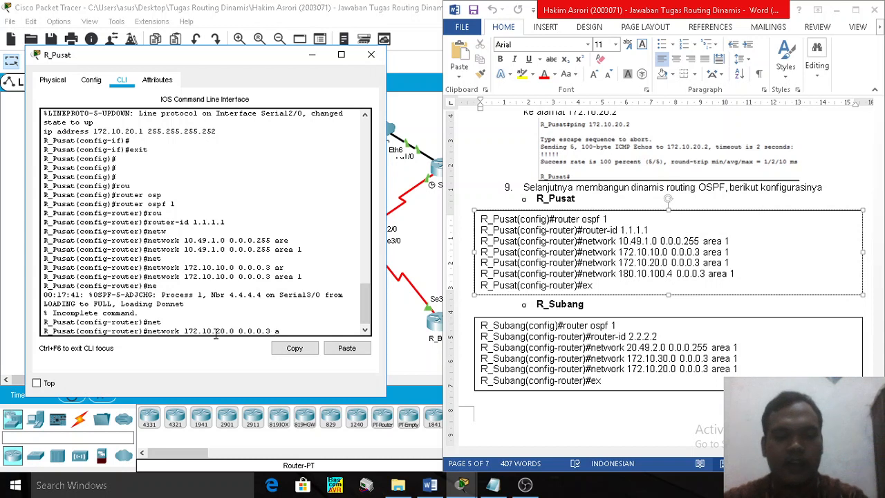
{"action": "type", "text": "r"}
{"action": "key", "text": "Tab"}
{"action": "type", "text": "1"}
{"action": "key", "text": "Return"}
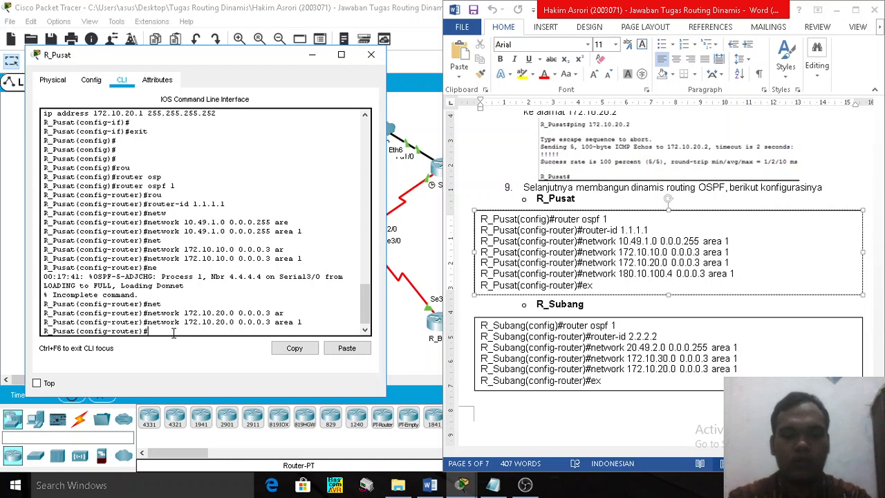
Add the 180.10.100.4 network with wildcard 0.0.0.3 to OSPF area 1 on R_Pusat
{"action": "type", "text": "net"}
{"action": "key", "text": "Tab"}
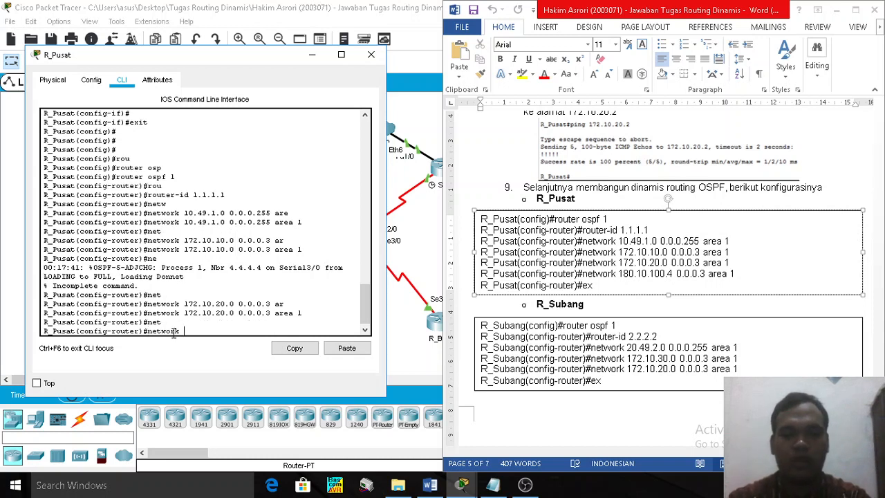
{"action": "type", "text": "180.10.100.4 0.0.0.4"}
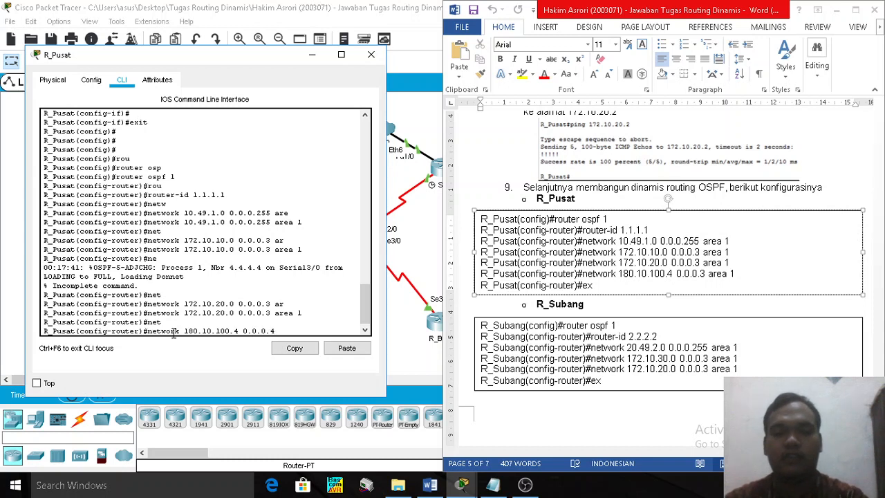
{"action": "key", "text": "BackSpace"}
{"action": "type", "text": "3 area"}
{"action": "key", "text": "Tab"}
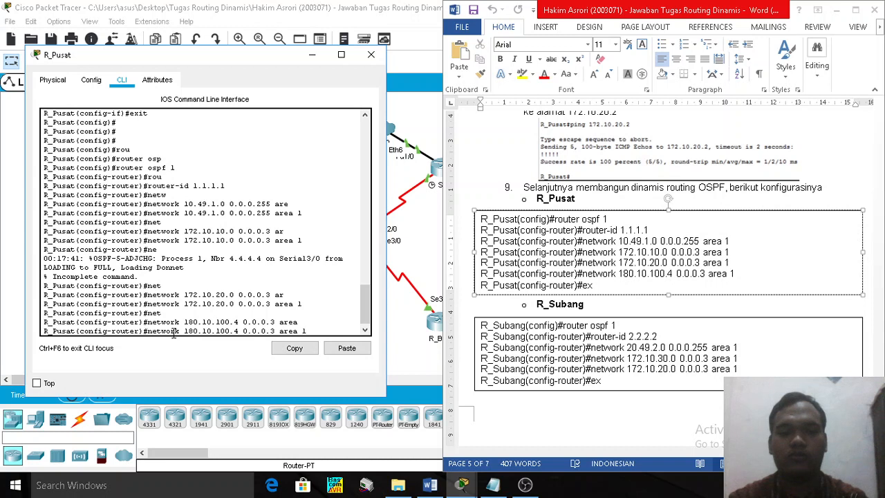
{"action": "type", "text": "1"}
{"action": "key", "text": "Return"}
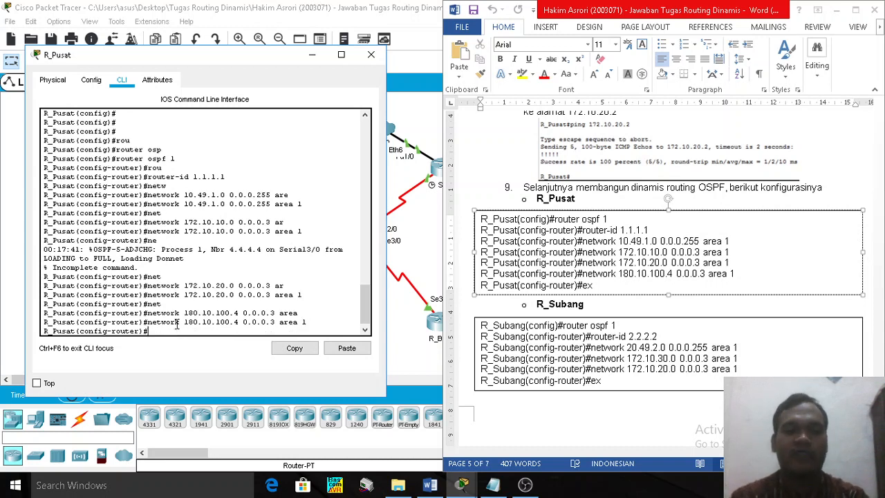
Examine the OSPF adjacency message in R_Pusat's command line and bring it up beside the Packet Tracer topology
{"action": "left_click_drag", "start_coordinate": [185, 259], "coordinate": [33, 248]}
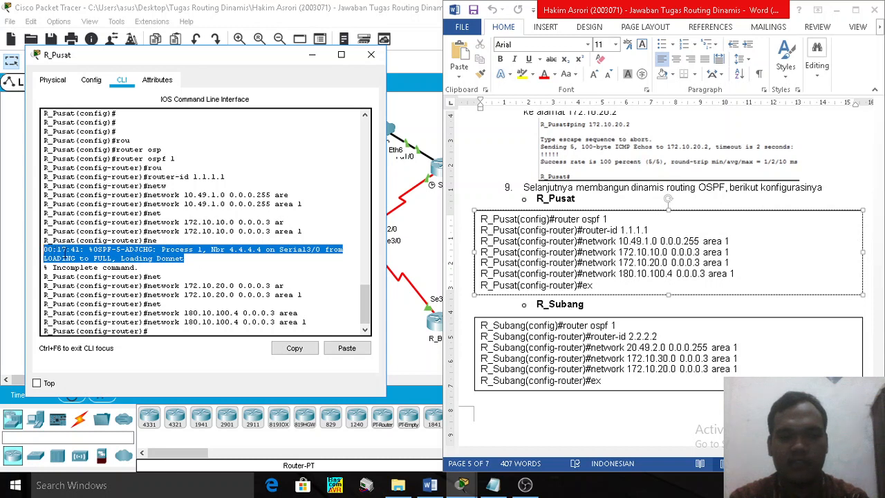
{"action": "left_click", "coordinate": [94, 251]}
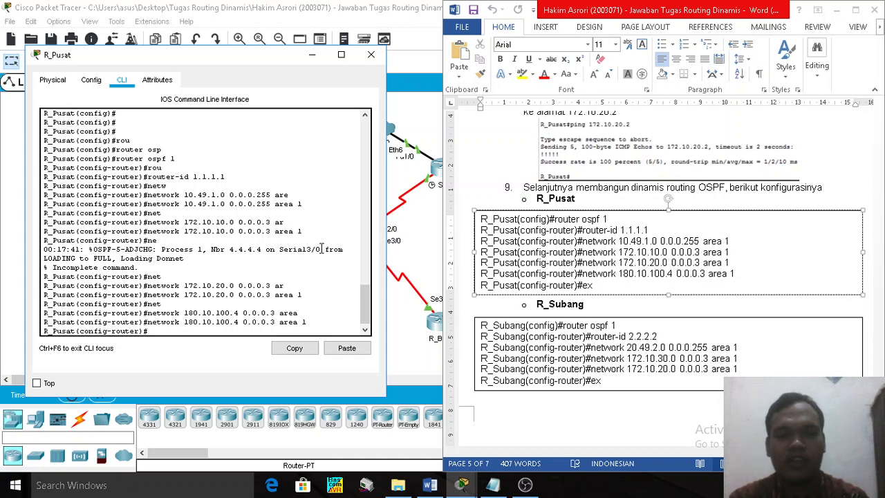
{"action": "left_click", "coordinate": [394, 240]}
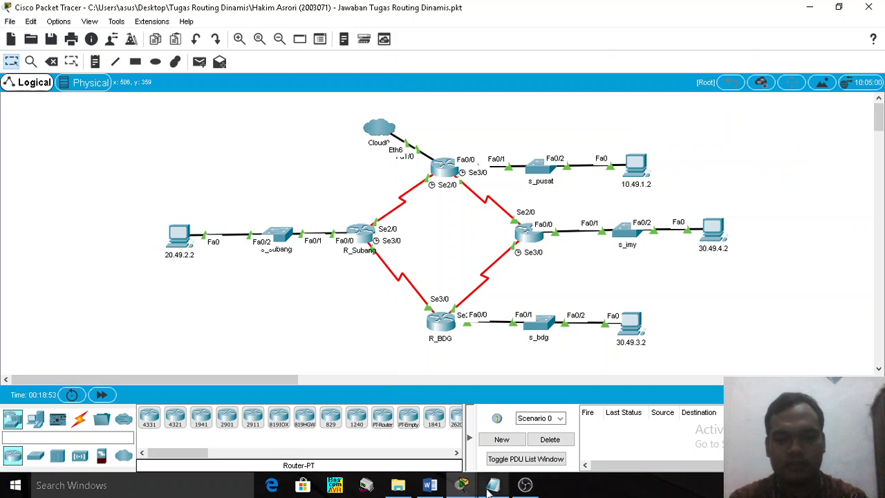
{"action": "left_click", "coordinate": [430, 486]}
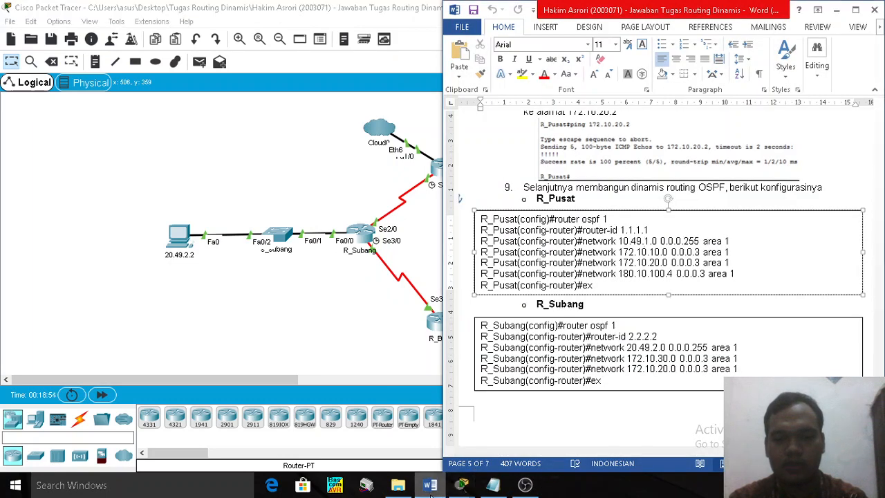
{"action": "left_click", "coordinate": [461, 486]}
{"action": "mouse_move", "coordinate": [462, 486]}
{"action": "left_click", "coordinate": [647, 415]}
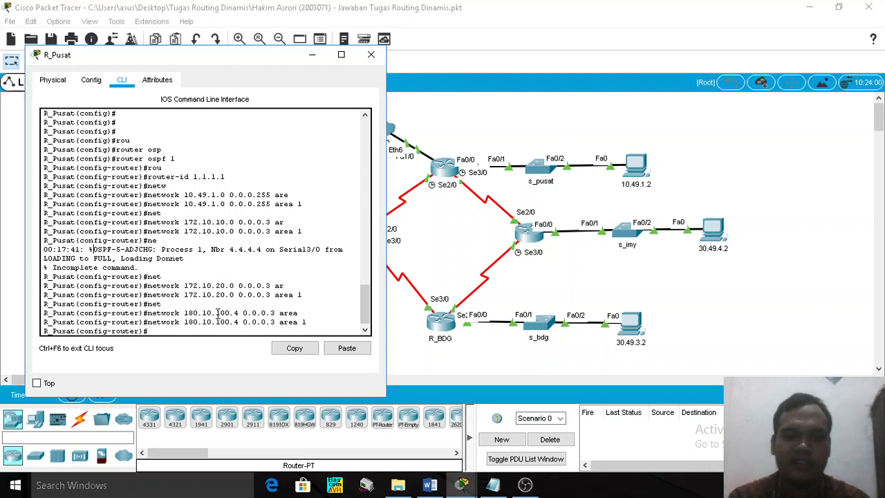
Display R_Pusat's full routing table from router configuration mode with do show ip route
{"action": "left_click", "coordinate": [205, 332]}
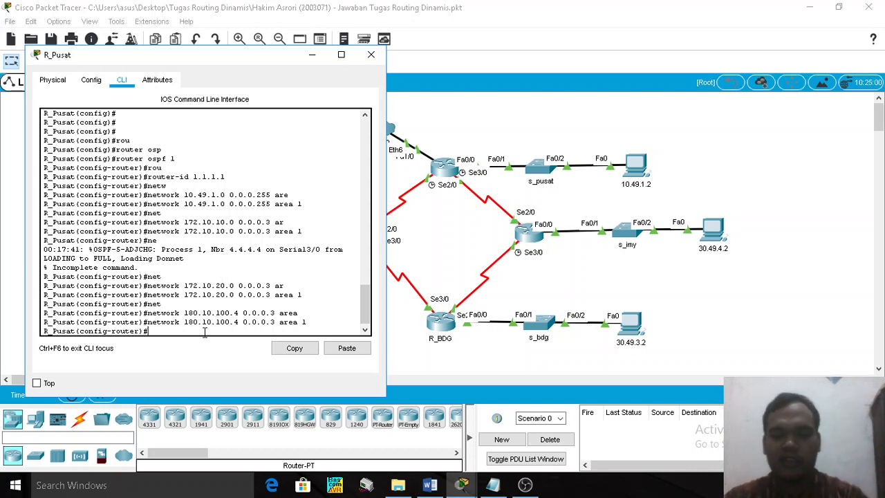
{"action": "key", "text": "Return"}
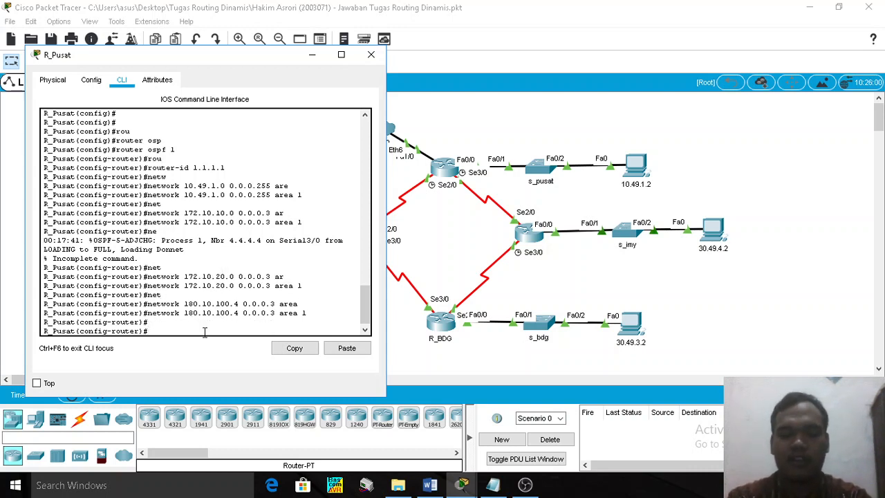
{"action": "type", "text": "do show"}
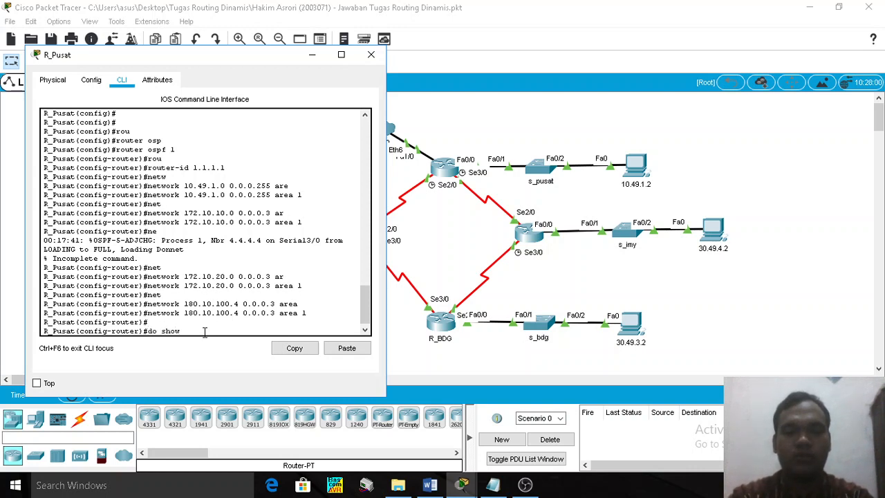
{"action": "type", "text": " ip route"}
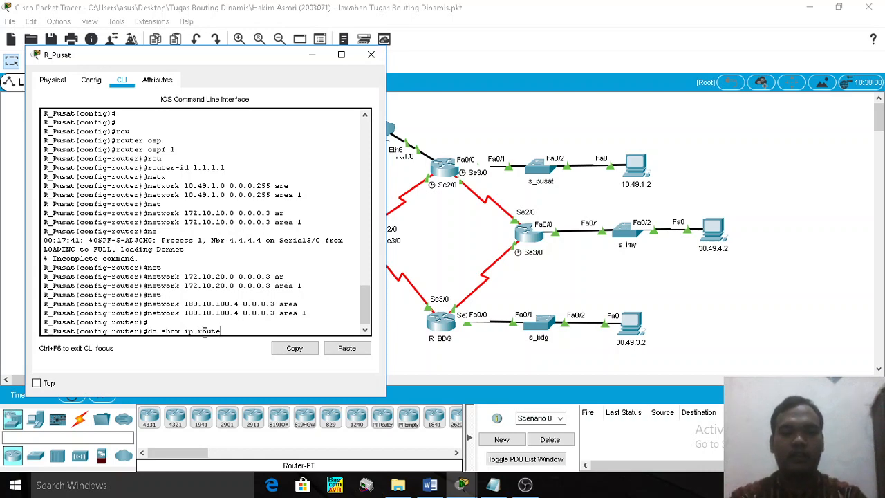
{"action": "key", "text": "Return"}
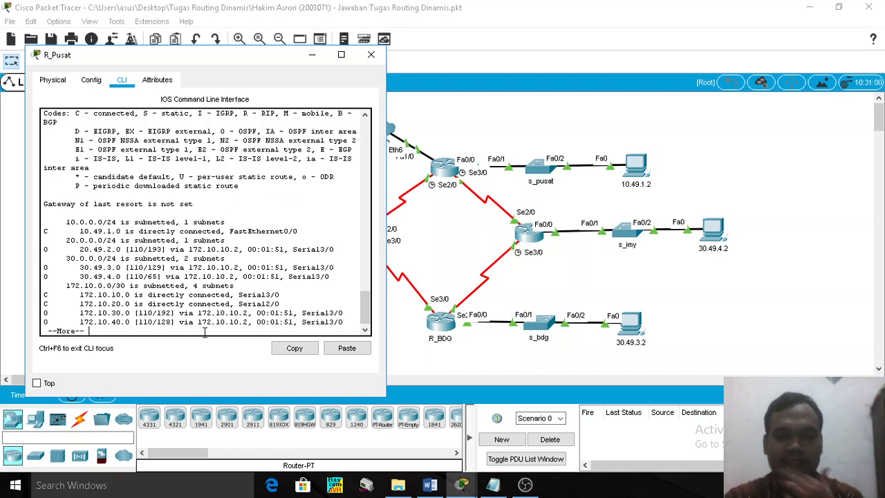
{"action": "key", "text": "space"}
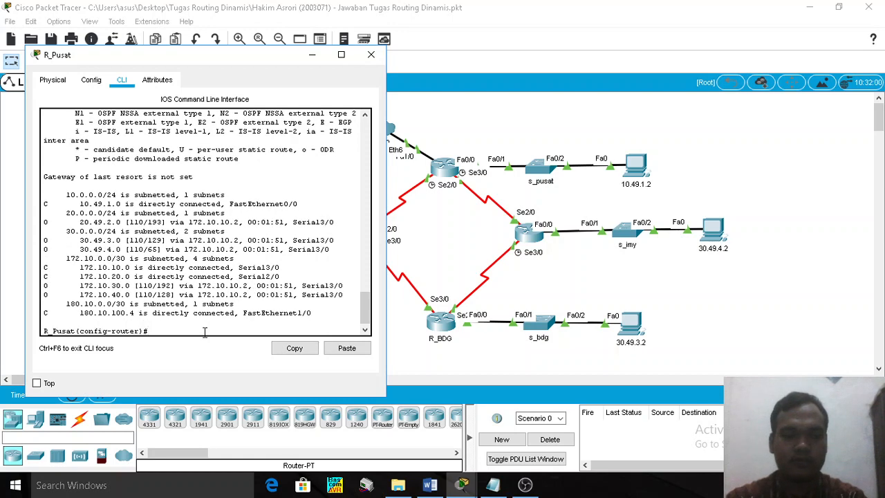
Compare the O-marked routes in R_Pusat's routing table with the OSPF code in the legend
{"action": "left_click_drag", "start_coordinate": [60, 294], "coordinate": [45, 285]}
{"action": "left_click", "coordinate": [140, 274]}
{"action": "scroll", "coordinate": [161, 266], "scroll_direction": "up", "scroll_amount": 1}
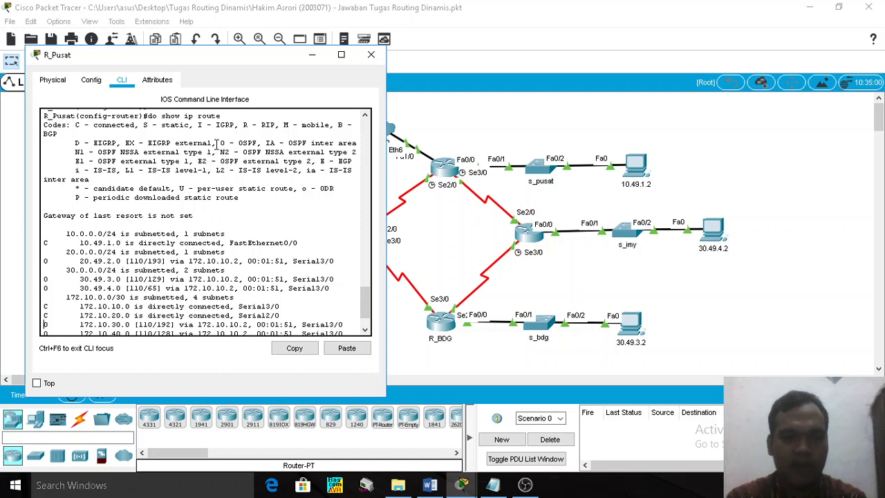
{"action": "left_click_drag", "start_coordinate": [222, 143], "coordinate": [256, 143]}
{"action": "left_click", "coordinate": [249, 206]}
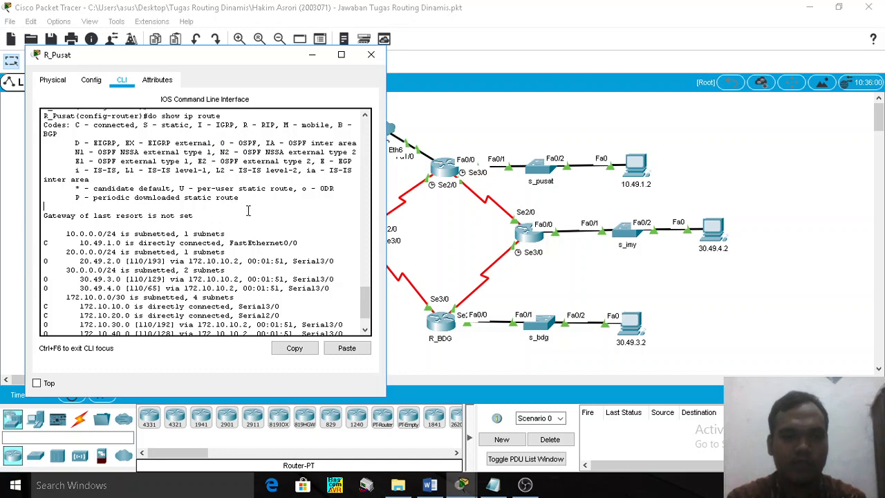
{"action": "scroll", "coordinate": [206, 256], "scroll_direction": "down", "scroll_amount": 2}
{"action": "scroll", "coordinate": [205, 259], "scroll_direction": "down", "scroll_amount": 1}
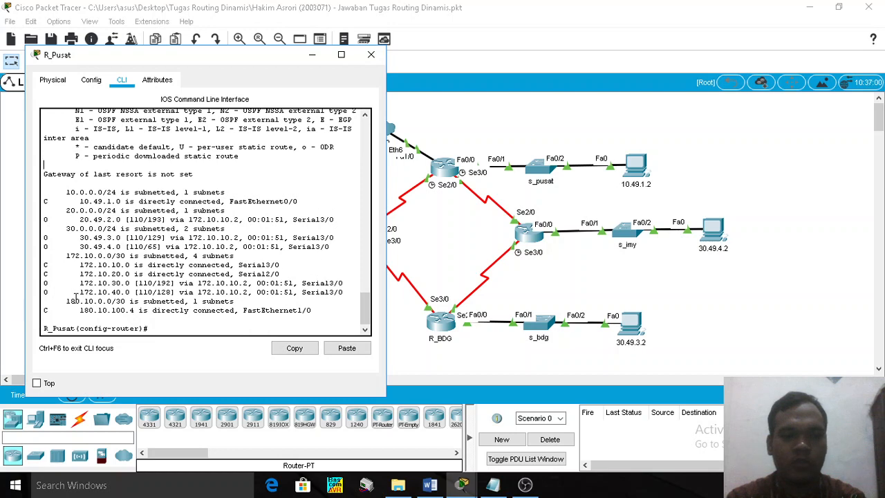
Compare the networks in R_Pusat's routing table with the left and right sides of the topology
{"action": "left_click_drag", "start_coordinate": [246, 302], "coordinate": [55, 224]}
{"action": "left_click", "coordinate": [53, 222]}
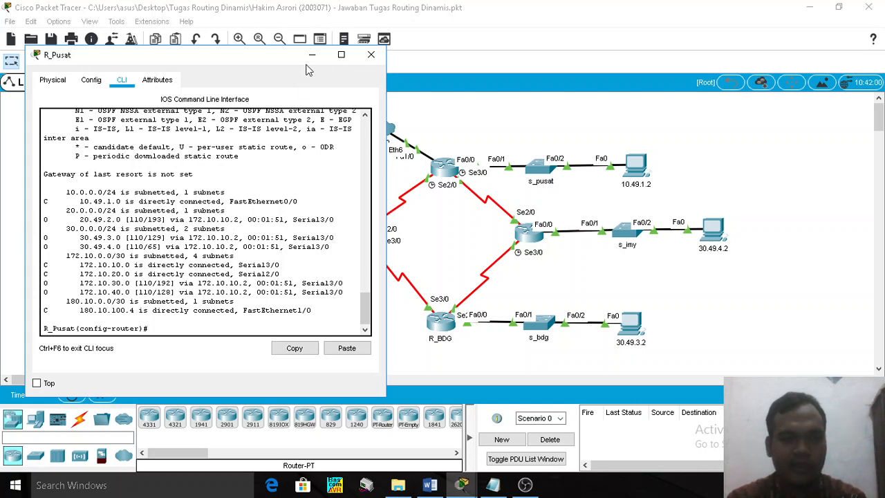
{"action": "left_click_drag", "start_coordinate": [252, 59], "coordinate": [657, 74]}
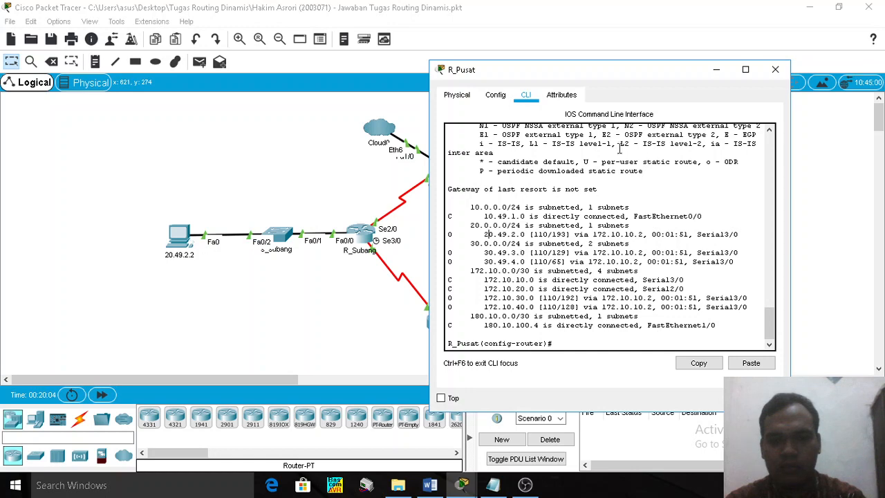
{"action": "left_click_drag", "start_coordinate": [572, 76], "coordinate": [184, 53]}
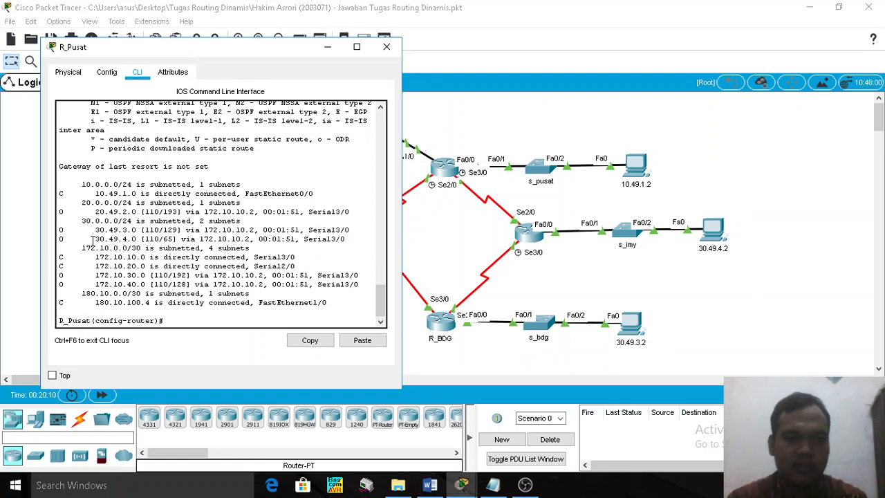
Examine the 30.49.4.0, 172.10.30.0 and 172.10.40.0 OSPF routes in R_Pusat's routing table, and put the router window away
{"action": "left_click_drag", "start_coordinate": [91, 239], "coordinate": [128, 239]}
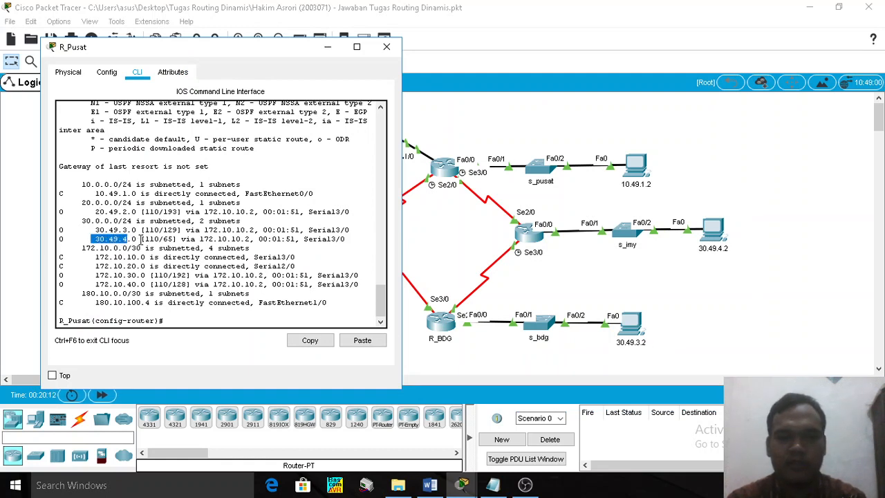
{"action": "left_click", "coordinate": [137, 239]}
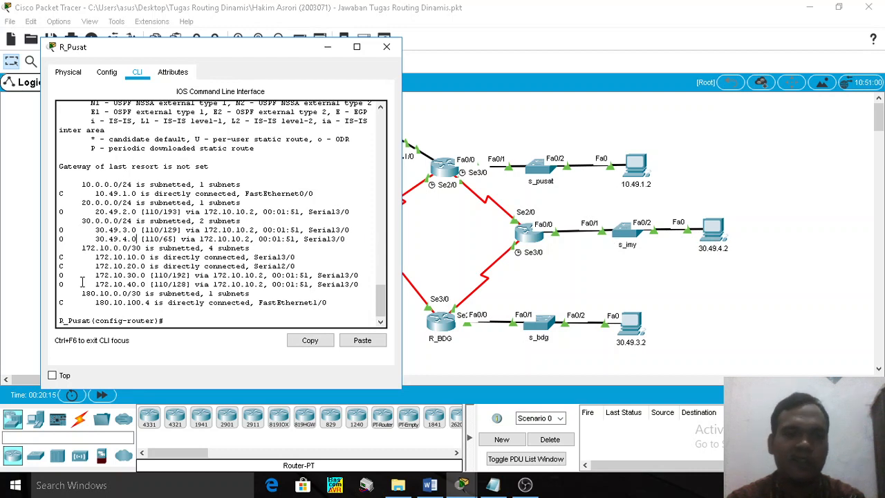
{"action": "left_click_drag", "start_coordinate": [91, 275], "coordinate": [165, 275]}
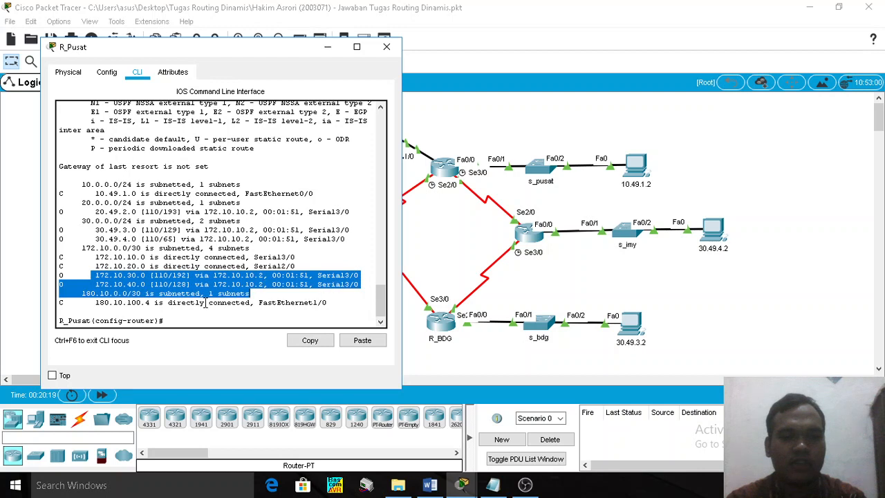
{"action": "left_click", "coordinate": [143, 282]}
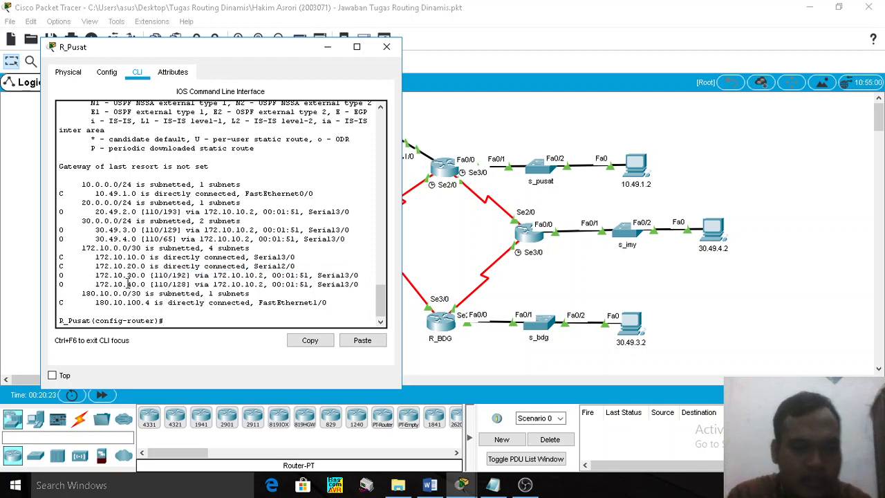
{"action": "left_click_drag", "start_coordinate": [106, 279], "coordinate": [153, 283]}
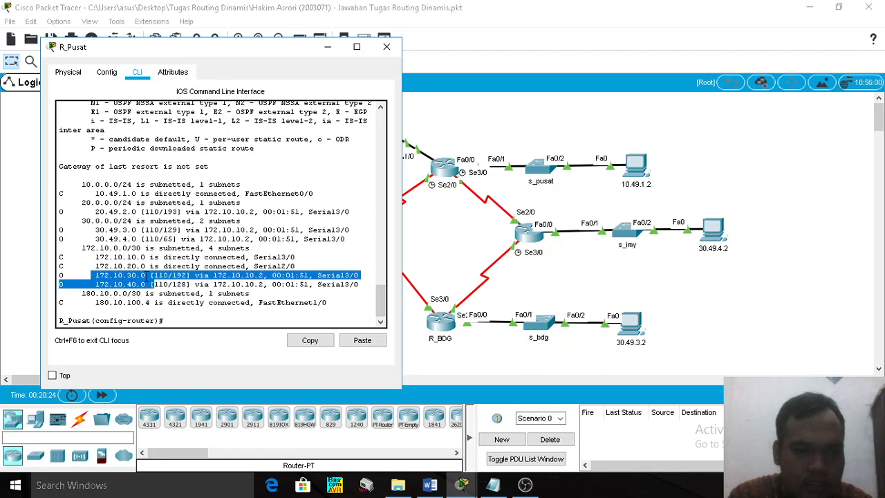
{"action": "left_click", "coordinate": [151, 281]}
{"action": "left_click", "coordinate": [327, 47]}
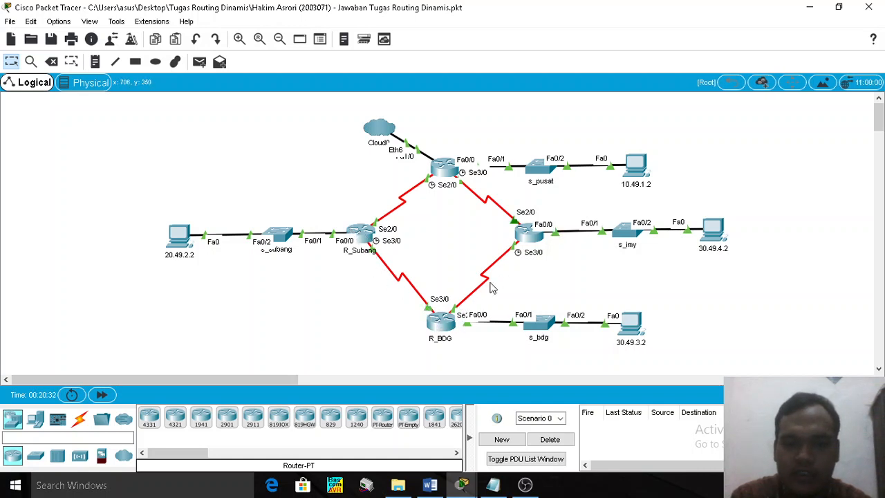
Test connectivity from PC 10.49.1.2 to PC 20.49.2.2 with a simple PDU and a command prompt ping
{"action": "key", "text": "p"}
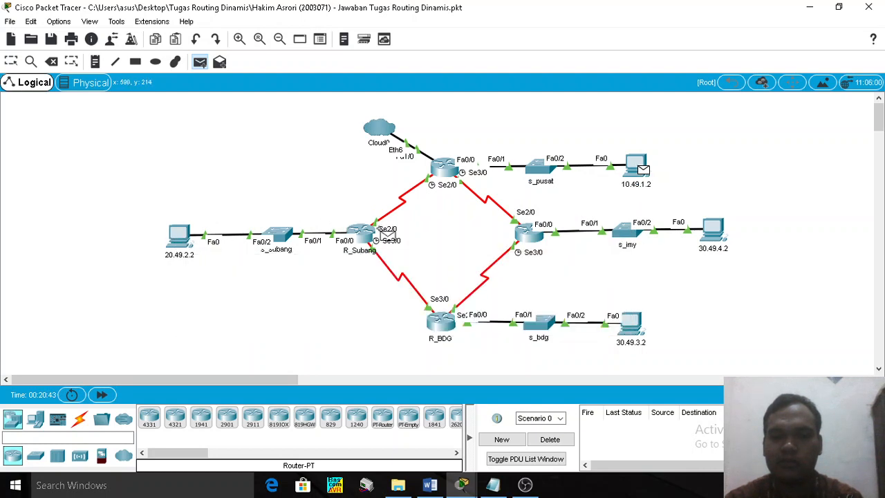
{"action": "left_click", "coordinate": [185, 247]}
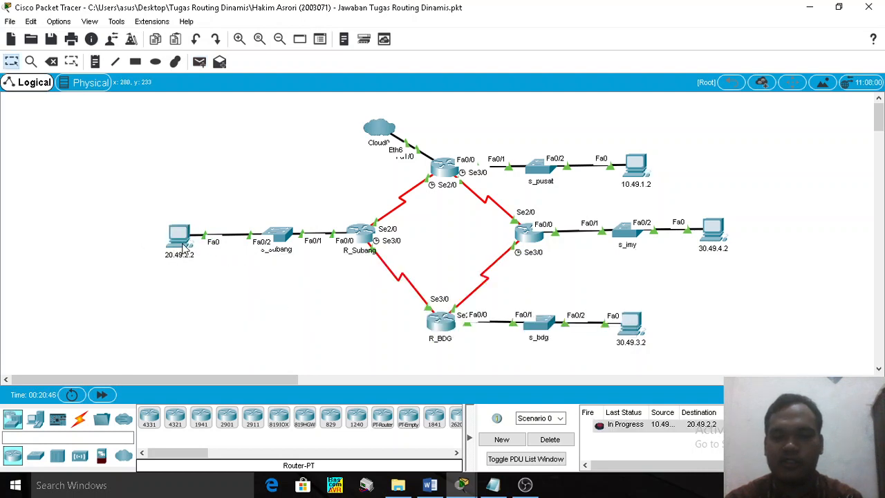
{"action": "left_click", "coordinate": [642, 179]}
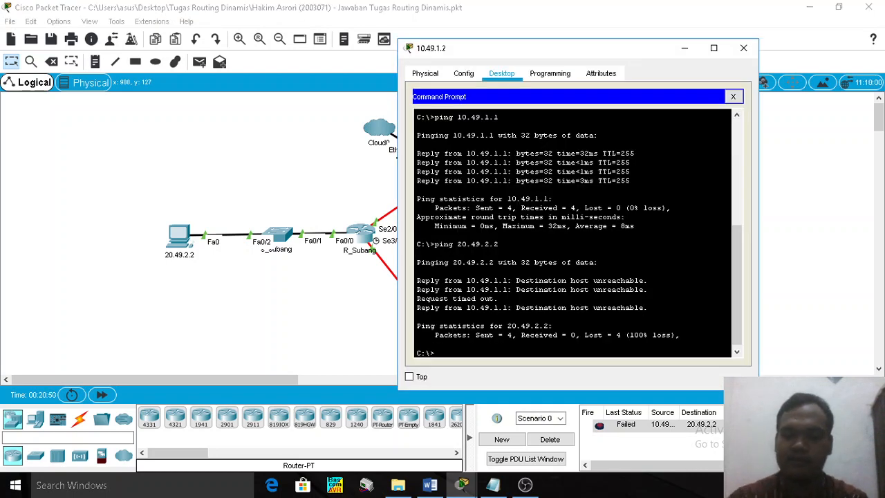
{"action": "key", "text": "Return"}
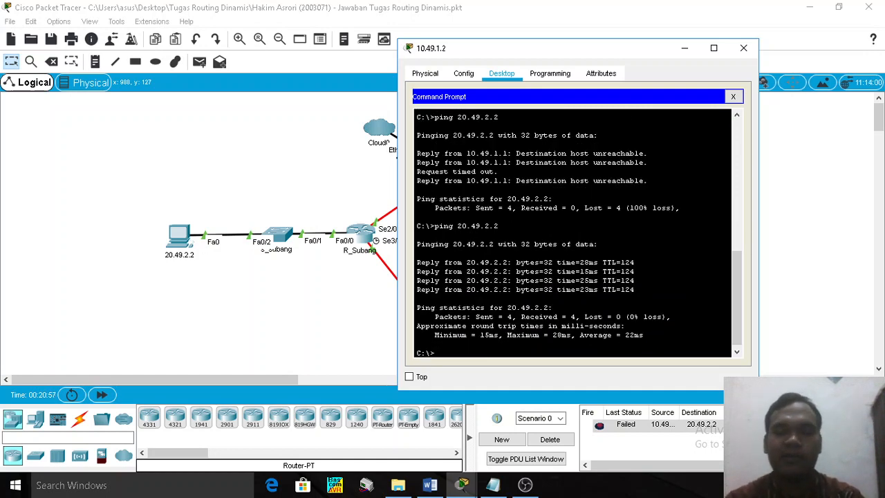
{"action": "left_click", "coordinate": [743, 47]}
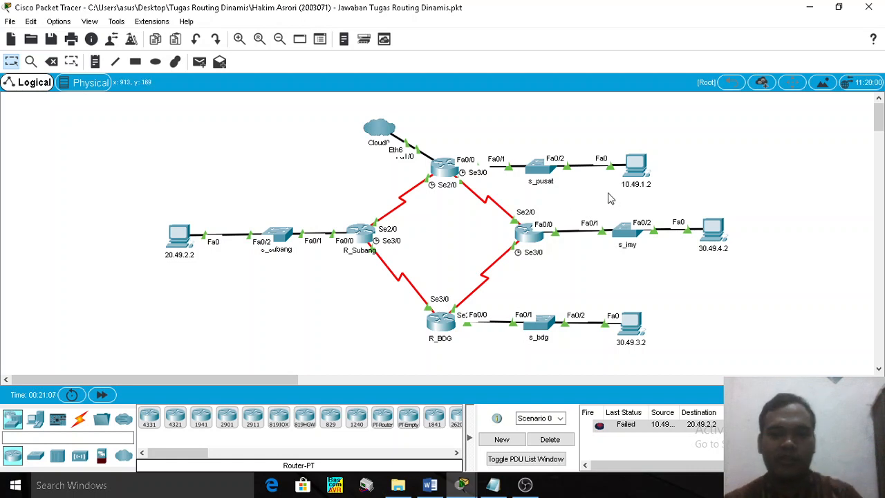
Send a simple PDU from PC 10.49.1.2 to PC 30.49.3.2
{"action": "key", "text": "p"}
{"action": "left_click", "coordinate": [635, 165]}
{"action": "left_click", "coordinate": [637, 326]}
Clear the PDU scenario and send two fresh simple PDUs from PC 10.49.1.2 to PC 30.49.3.2
{"action": "key", "text": "p"}
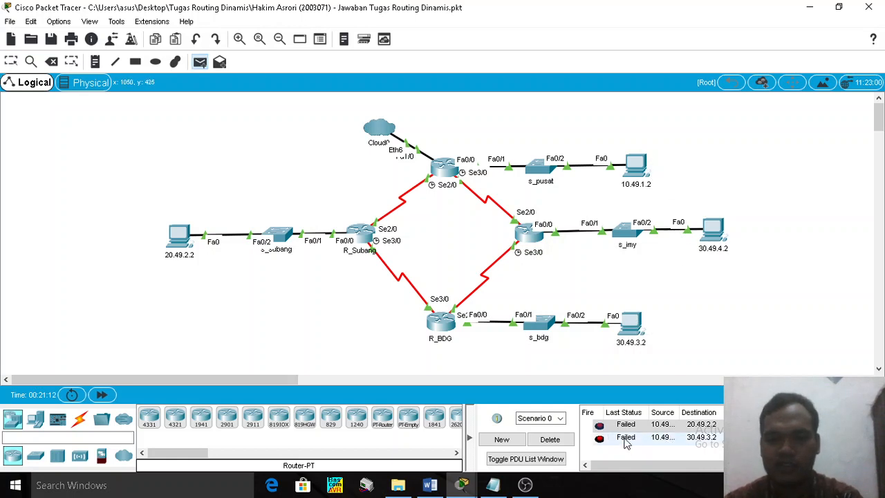
{"action": "left_click", "coordinate": [550, 440]}
{"action": "left_click", "coordinate": [637, 168]}
{"action": "left_click", "coordinate": [632, 323]}
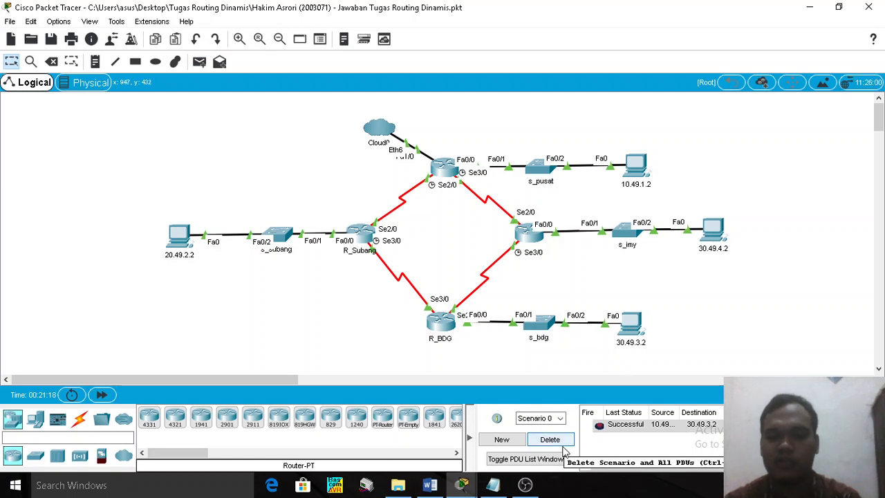
{"action": "key", "text": "p"}
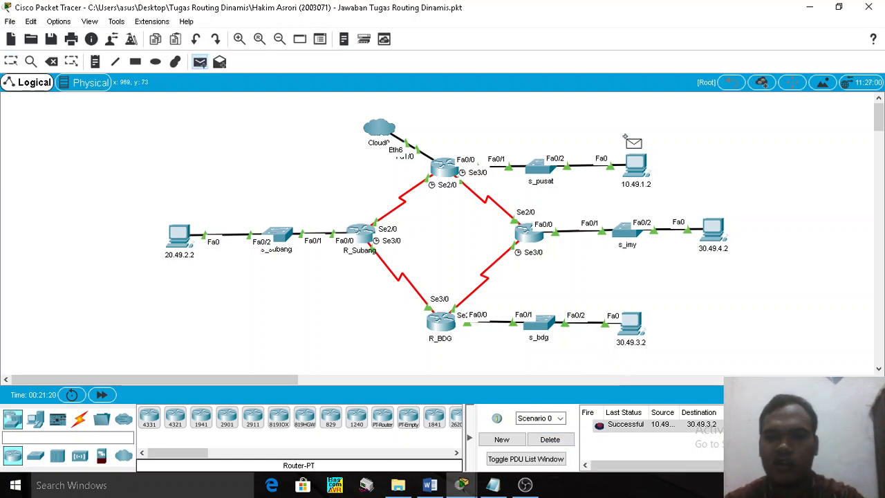
{"action": "left_click", "coordinate": [636, 169]}
{"action": "left_click", "coordinate": [630, 323]}
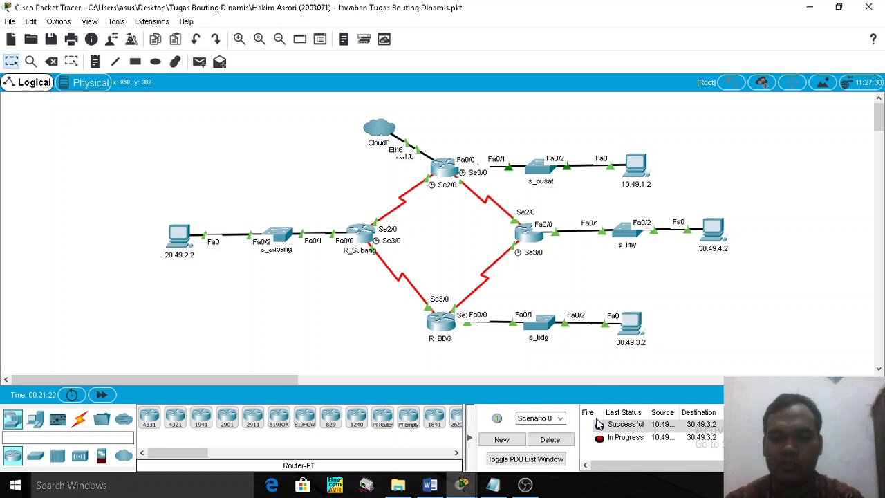
Send a simple PDU from PC 10.49.1.2 to PC 30.49.4.2
{"action": "key", "text": "p"}
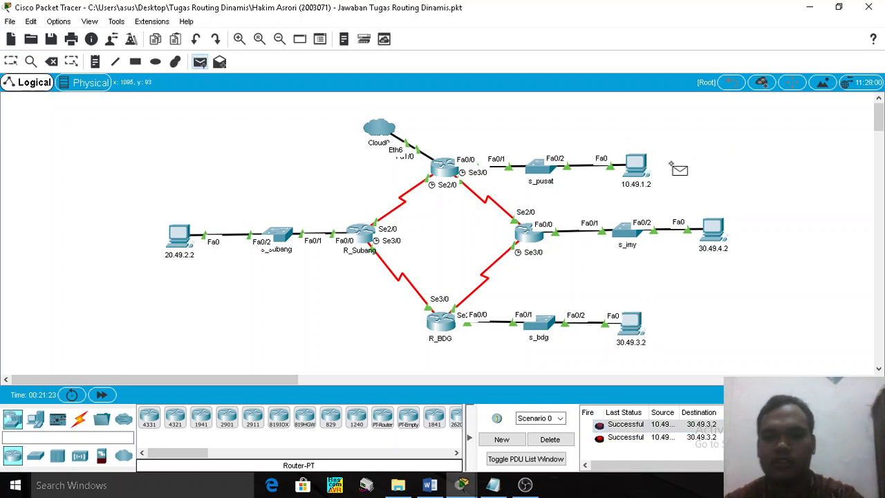
{"action": "left_click", "coordinate": [636, 169]}
{"action": "left_click", "coordinate": [713, 231]}
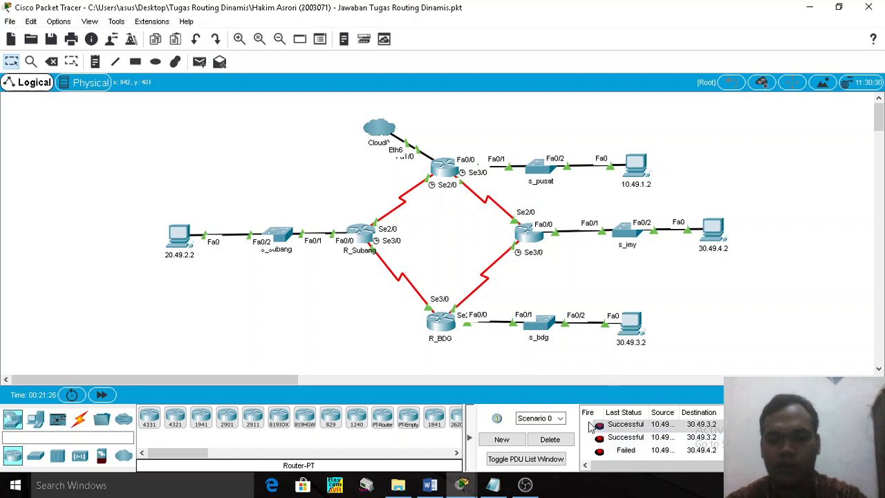
Clear the PDU scenario and repeat the simple PDU test from PC 10.49.1.2 to PC 30.49.4.2 twice
{"action": "left_click", "coordinate": [553, 441]}
{"action": "key", "text": "p"}
{"action": "left_click", "coordinate": [642, 169]}
{"action": "left_click", "coordinate": [711, 220]}
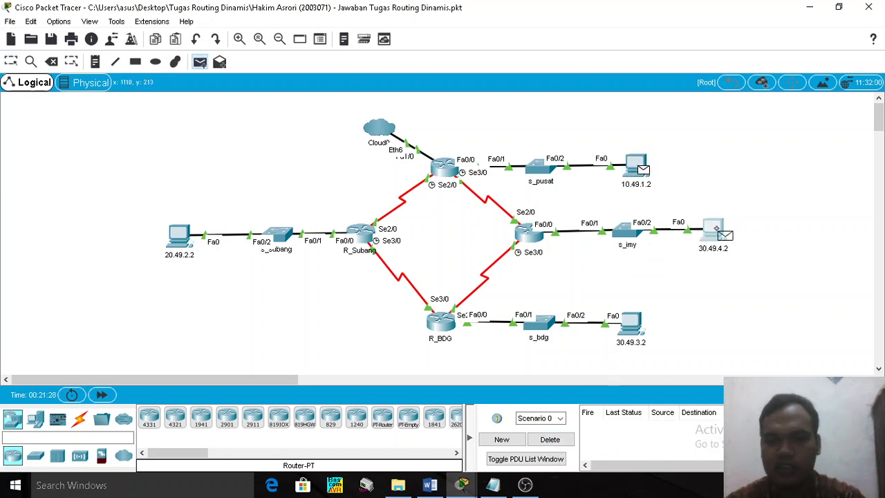
{"action": "left_click", "coordinate": [564, 442]}
{"action": "key", "text": "p"}
{"action": "left_click", "coordinate": [642, 169]}
{"action": "left_click", "coordinate": [712, 227]}
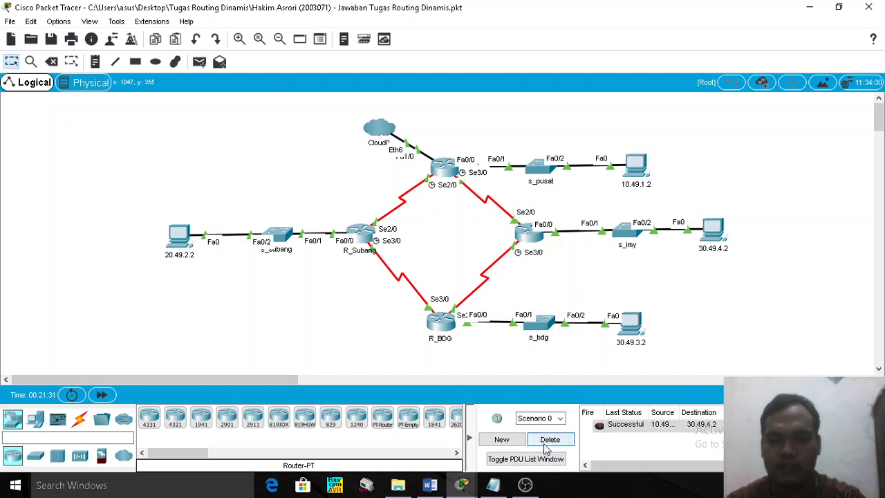
Clear the PDU scenario, retest PC 10.49.1.2 to PC 20.49.2.2 with a simple PDU, and delete the scenario again
{"action": "left_click", "coordinate": [549, 441]}
{"action": "key", "text": "p"}
{"action": "left_click", "coordinate": [641, 168]}
{"action": "left_click", "coordinate": [180, 237]}
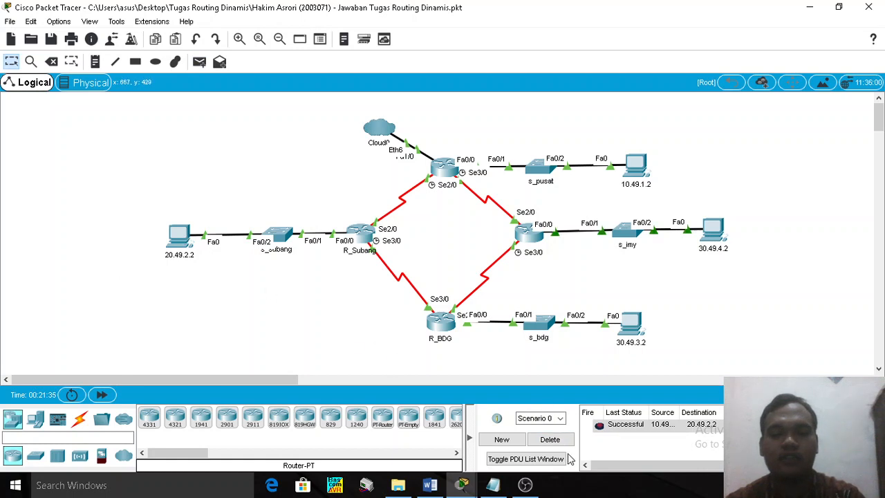
{"action": "left_click", "coordinate": [550, 440]}
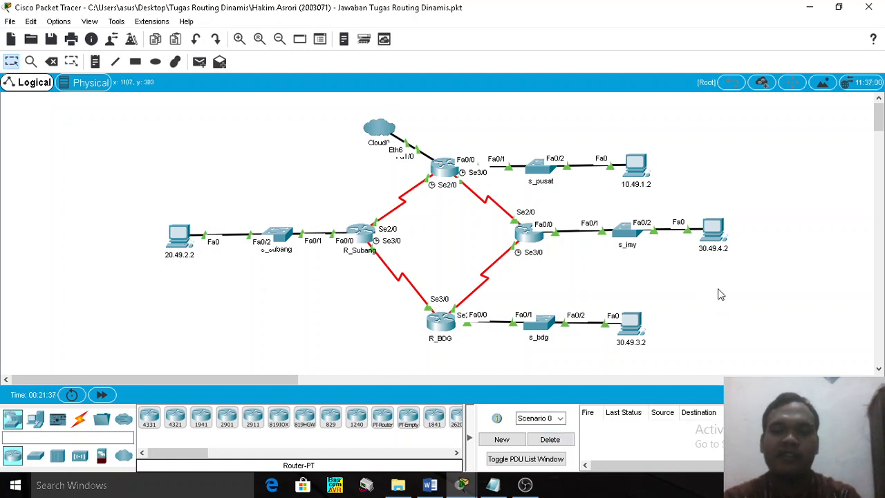
Switch to the Word worksheet and look through its last pages to the final Selesai step
{"action": "left_click", "coordinate": [462, 484]}
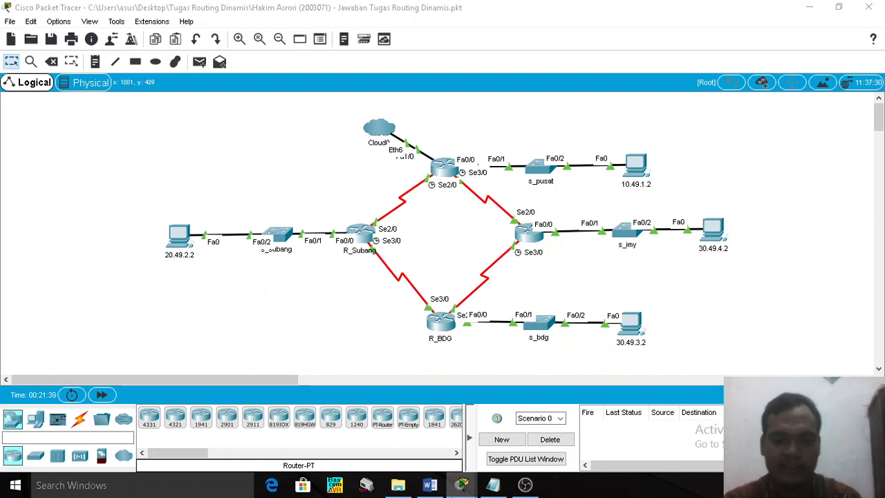
{"action": "left_click", "coordinate": [430, 485]}
{"action": "scroll", "coordinate": [591, 377], "scroll_direction": "down", "scroll_amount": 10}
{"action": "scroll", "coordinate": [591, 377], "scroll_direction": "down", "scroll_amount": 20}
{"action": "scroll", "coordinate": [591, 379], "scroll_direction": "down", "scroll_amount": 4}
{"action": "scroll", "coordinate": [591, 377], "scroll_direction": "up", "scroll_amount": 6}
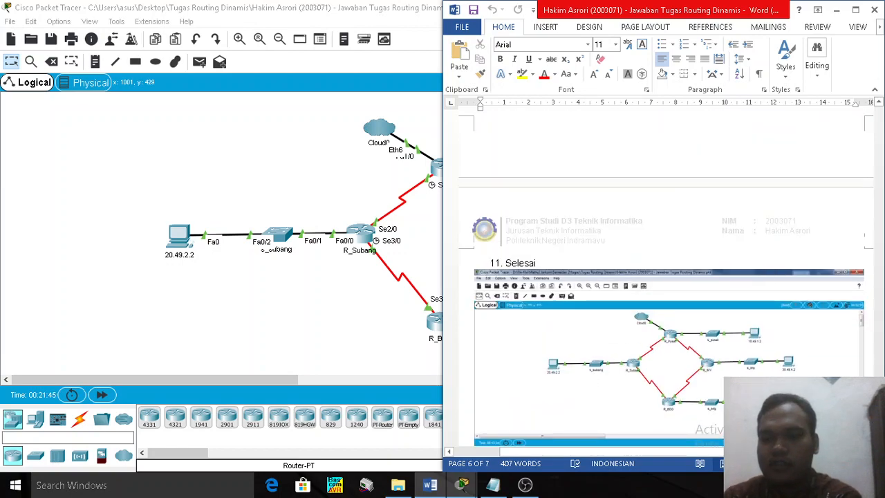
Review the worksheet scenario's second requirement about distributed default routing for every router
{"action": "left_click_drag", "start_coordinate": [878, 379], "coordinate": [879, 239]}
{"action": "scroll", "coordinate": [812, 253], "scroll_direction": "up", "scroll_amount": 15}
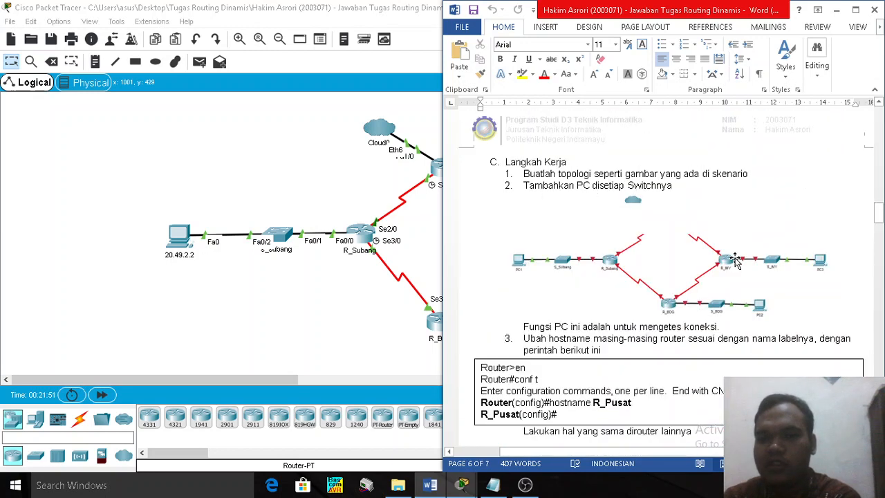
{"action": "scroll", "coordinate": [737, 263], "scroll_direction": "up", "scroll_amount": 15}
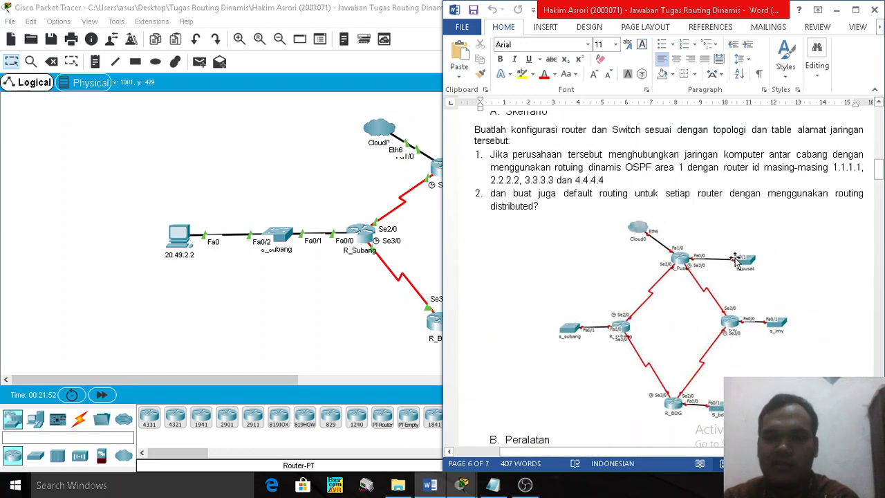
{"action": "left_click_drag", "start_coordinate": [546, 205], "coordinate": [492, 195]}
{"action": "left_click", "coordinate": [718, 197]}
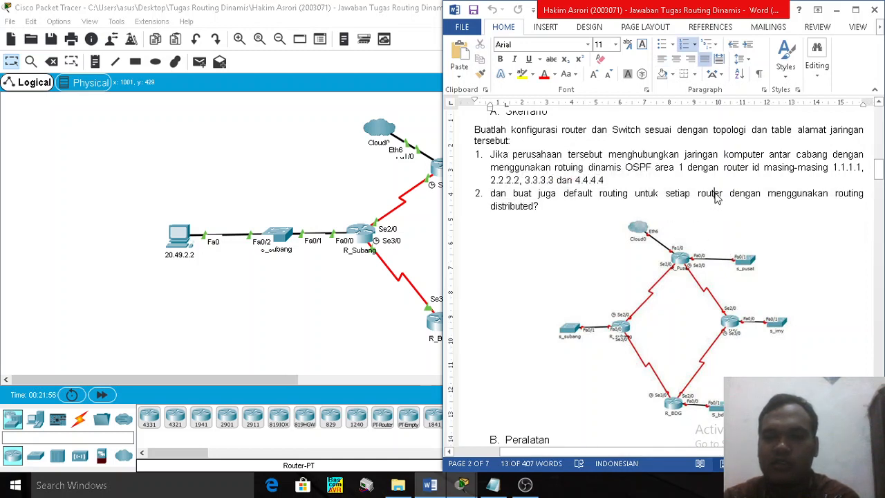
Review the worksheet's OSPF commands for R_BDG and R_IMY and its ping example, and return to Packet Tracer
{"action": "left_click_drag", "start_coordinate": [878, 169], "coordinate": [879, 354]}
{"action": "scroll", "coordinate": [756, 363], "scroll_direction": "up", "scroll_amount": 1}
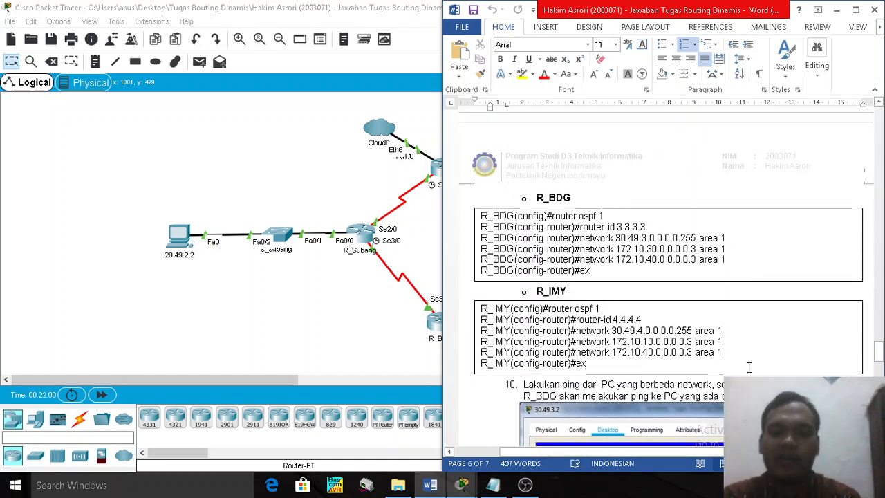
{"action": "left_click", "coordinate": [600, 367]}
{"action": "left_click_drag", "start_coordinate": [600, 367], "coordinate": [481, 309]}
{"action": "scroll", "coordinate": [566, 269], "scroll_direction": "up", "scroll_amount": 1}
{"action": "scroll", "coordinate": [565, 268], "scroll_direction": "up", "scroll_amount": 2}
{"action": "left_click", "coordinate": [565, 263]}
{"action": "scroll", "coordinate": [565, 262], "scroll_direction": "up", "scroll_amount": 2}
{"action": "scroll", "coordinate": [572, 279], "scroll_direction": "down", "scroll_amount": 4}
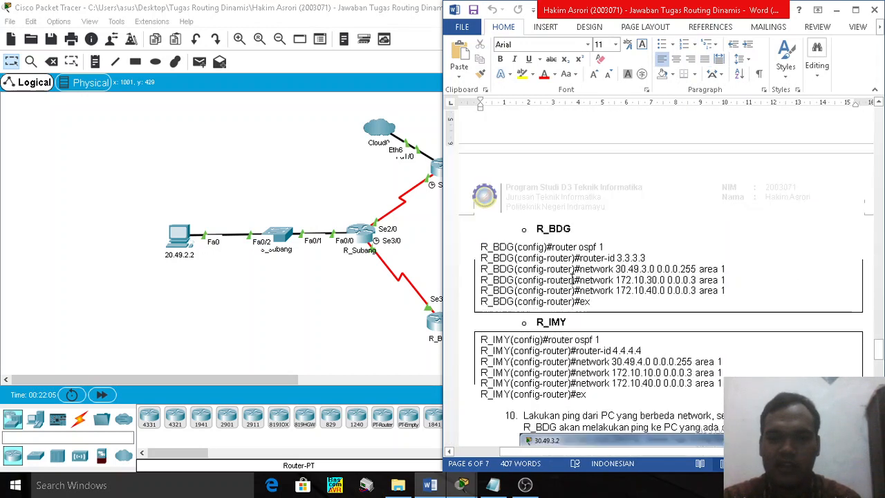
{"action": "scroll", "coordinate": [574, 304], "scroll_direction": "down", "scroll_amount": 5}
{"action": "scroll", "coordinate": [574, 304], "scroll_direction": "down", "scroll_amount": 3}
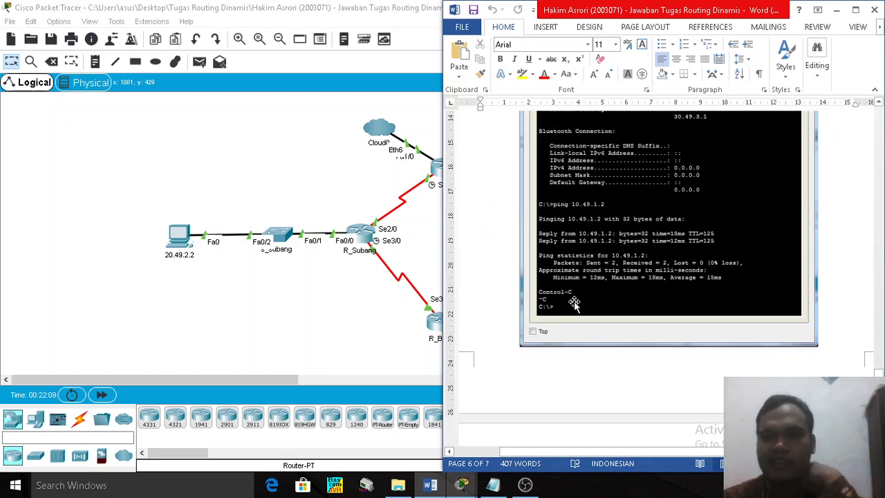
{"action": "left_click", "coordinate": [836, 10]}
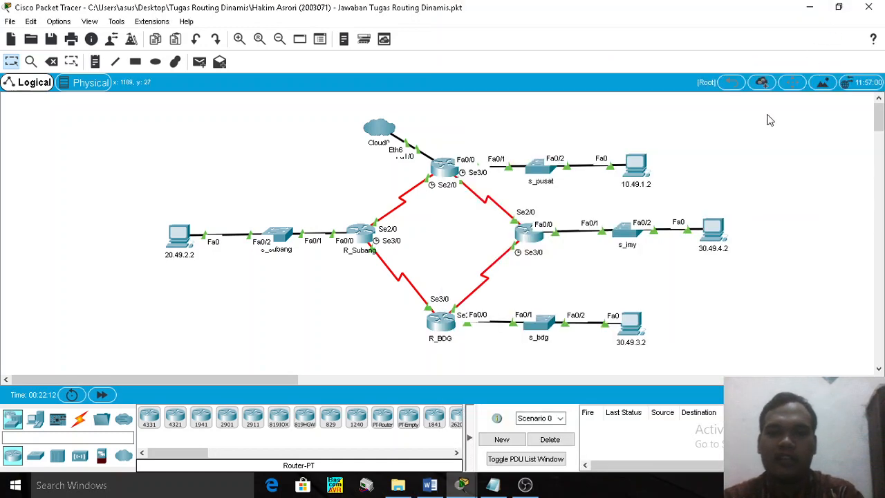
Open R_Pusat's command line and examine the OSPF process 1 commands entered earlier in its history
{"action": "left_click", "coordinate": [446, 172]}
{"action": "scroll", "coordinate": [168, 269], "scroll_direction": "up", "scroll_amount": 10}
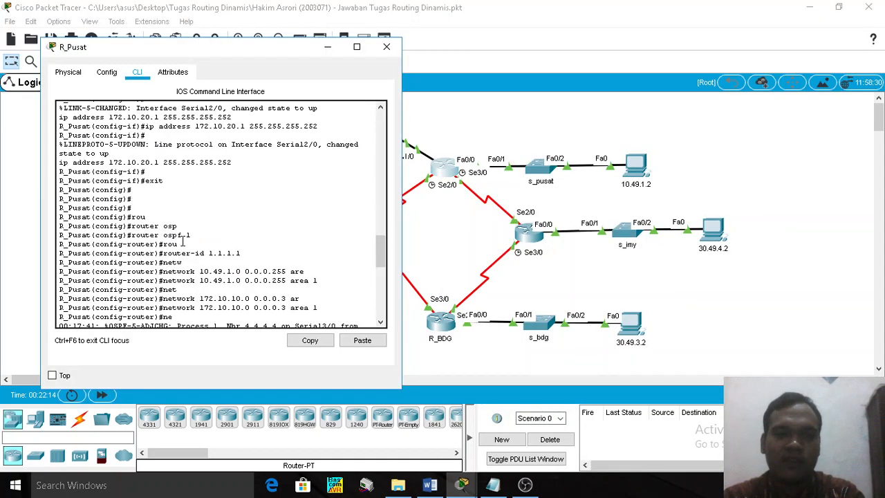
{"action": "scroll", "coordinate": [197, 249], "scroll_direction": "down", "scroll_amount": 3}
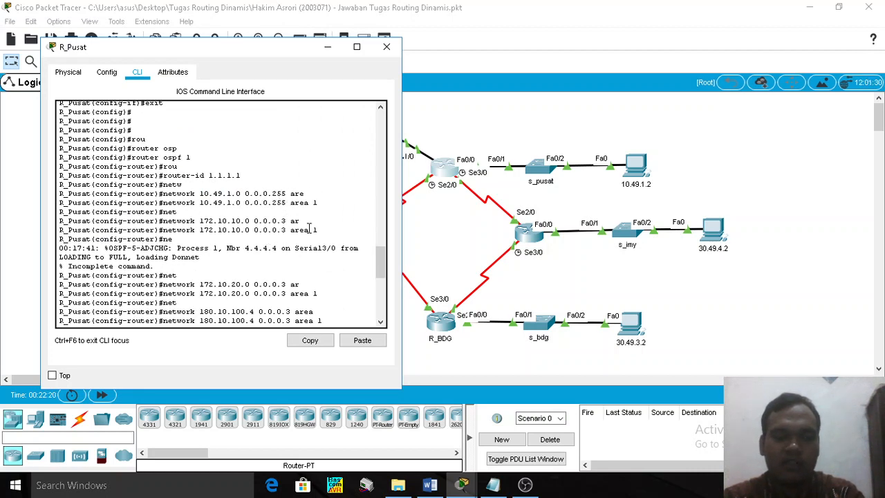
Switch to the OSPF structure notes in Notepad and change the first heading to [struktur-OSPF]
{"action": "left_click", "coordinate": [502, 488]}
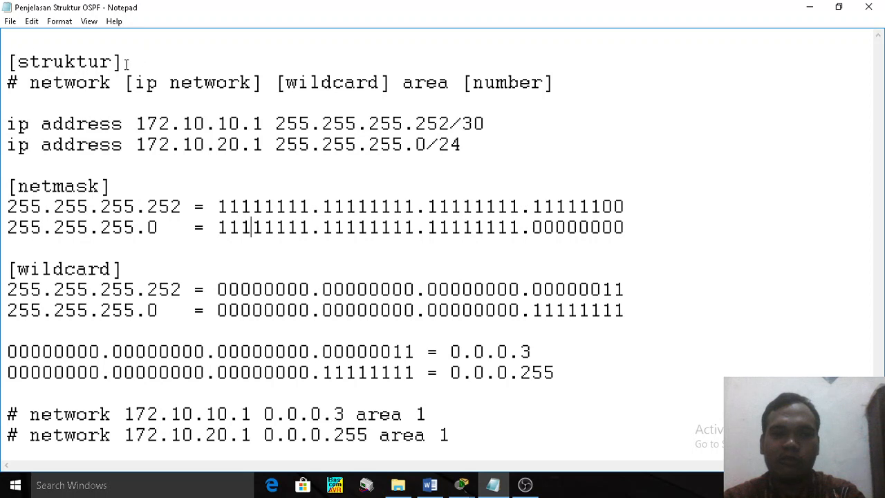
{"action": "type", "text": "-o"}
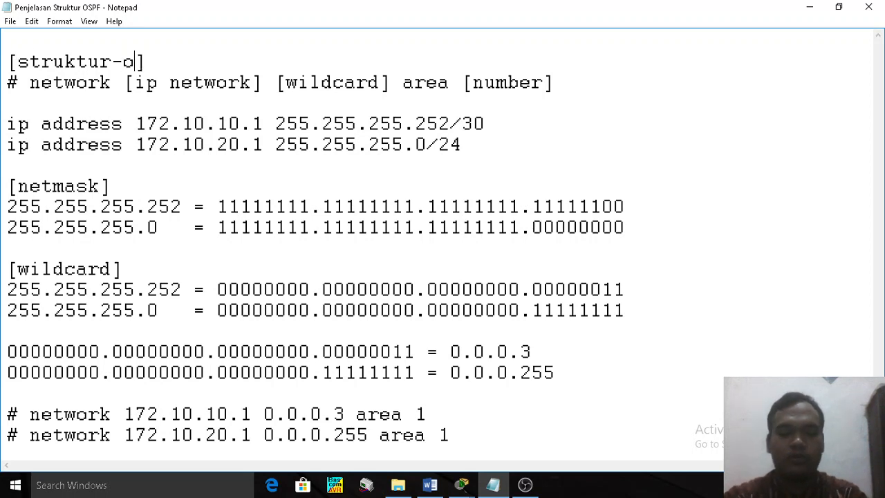
{"action": "key", "text": "BackSpace"}
{"action": "type", "text": "OSP"}
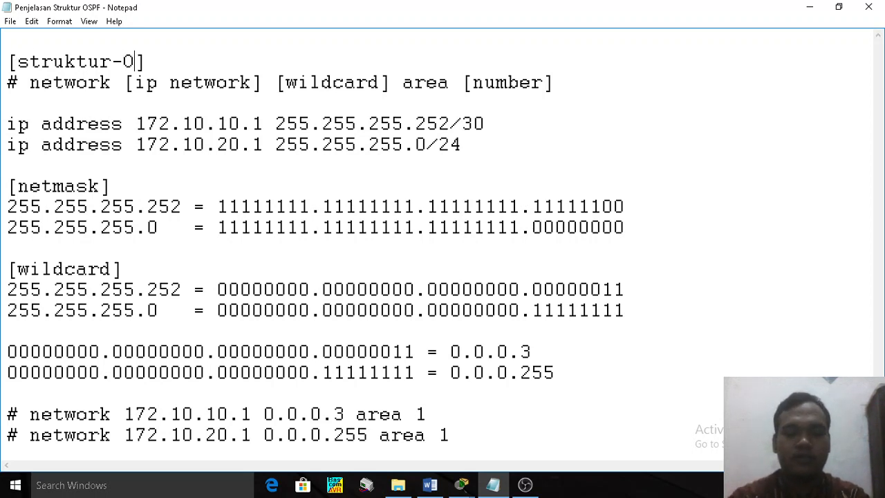
{"action": "type", "text": "F"}
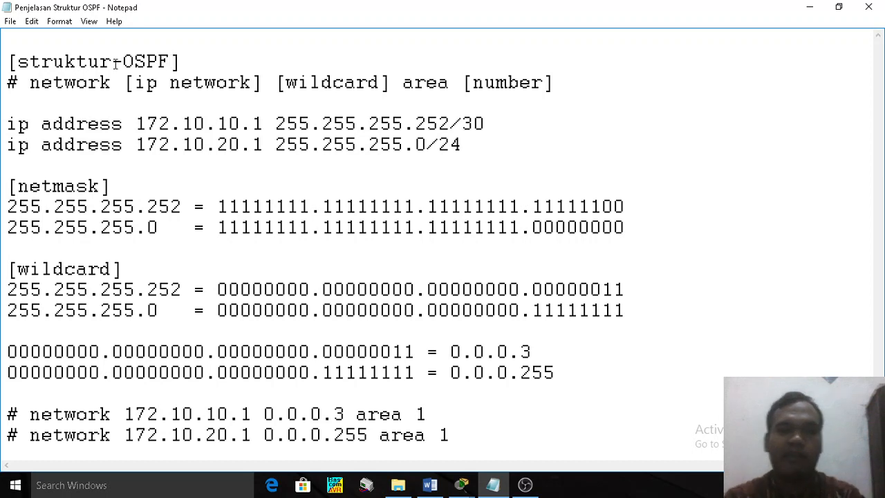
Review the OSPF network command syntax line under the first heading of the notes
{"action": "left_click_drag", "start_coordinate": [30, 83], "coordinate": [554, 82]}
{"action": "key", "text": "Right"}
{"action": "left_click", "coordinate": [508, 116]}
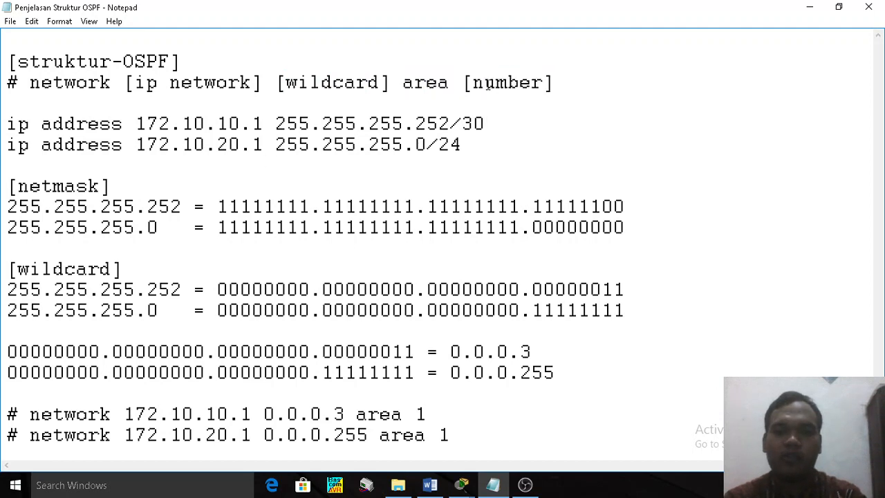
Switch to the Word worksheet and check the OSPF area specified in the scenario's first requirement
{"action": "left_click", "coordinate": [809, 6]}
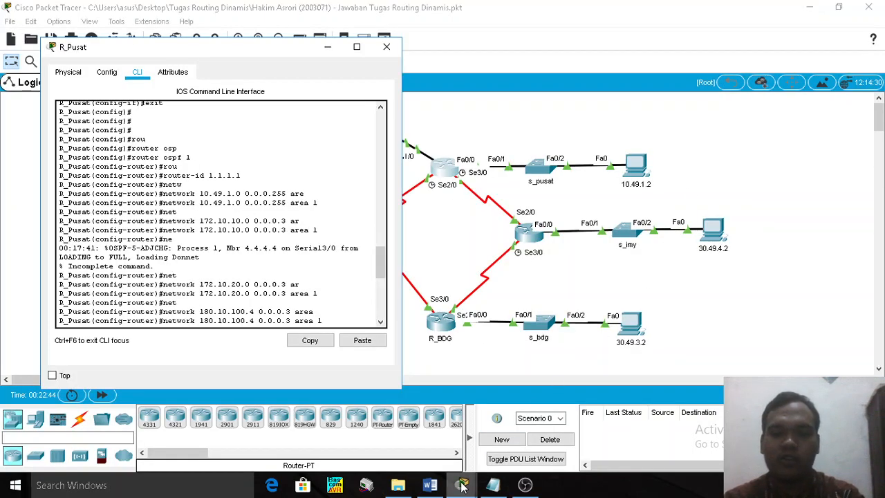
{"action": "left_click", "coordinate": [430, 485]}
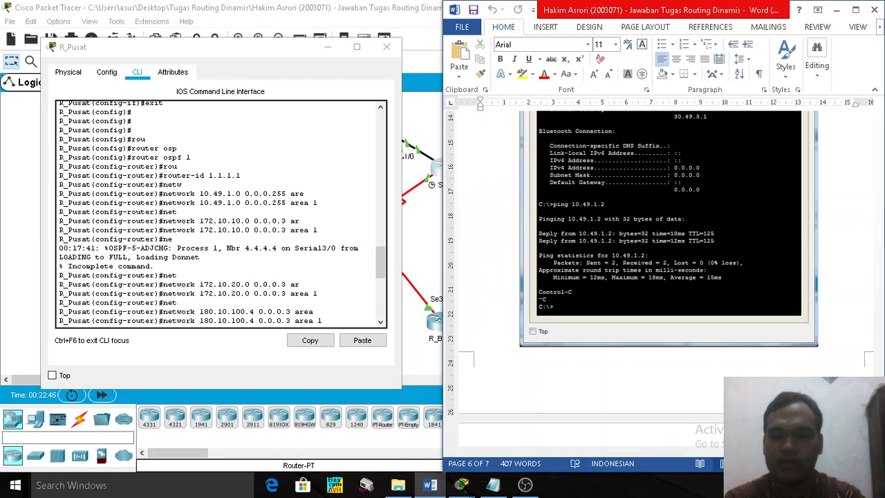
{"action": "left_click_drag", "start_coordinate": [879, 373], "coordinate": [876, 174]}
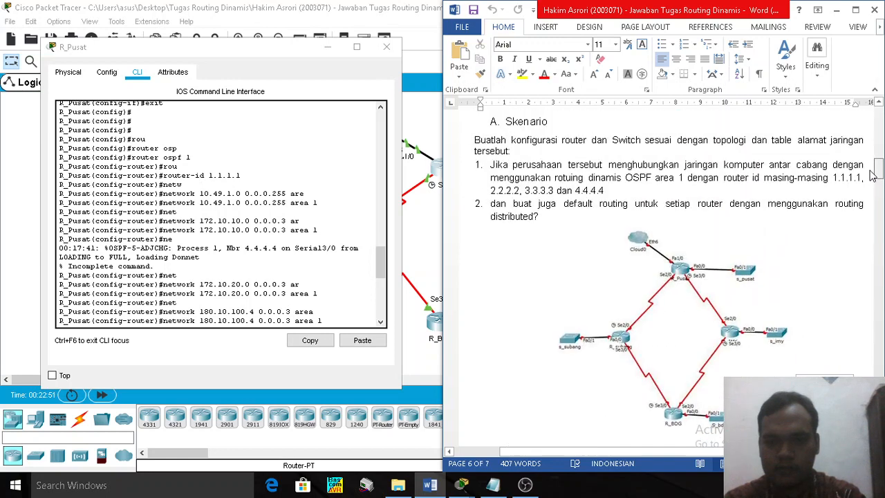
{"action": "left_click_drag", "start_coordinate": [654, 174], "coordinate": [688, 178]}
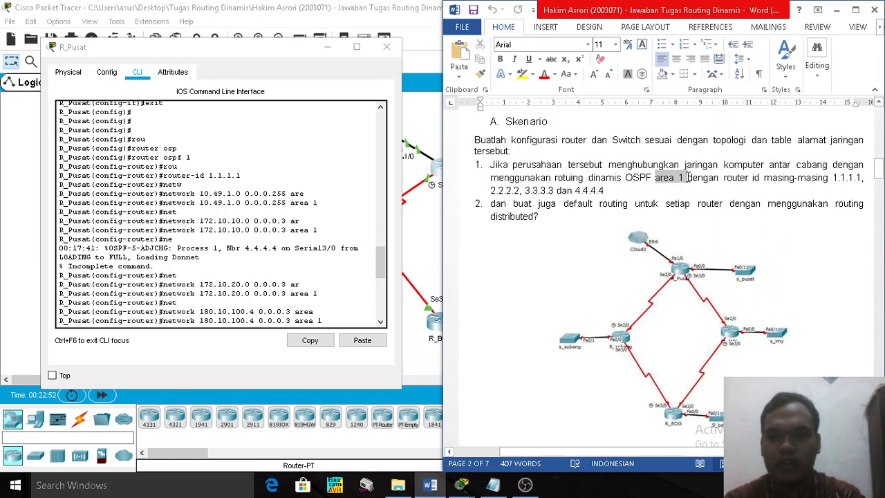
{"action": "left_click", "coordinate": [688, 180]}
Return to the Notepad notes and examine the two example IP address lines with their subnet masks and prefixes
{"action": "left_click", "coordinate": [492, 484]}
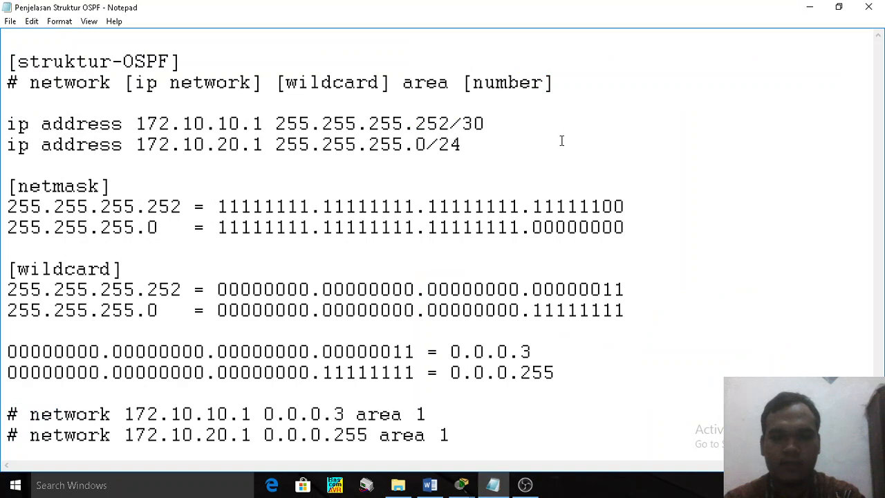
{"action": "mouse_move", "coordinate": [6, 125]}
{"action": "left_mouse_down"}
{"action": "mouse_move", "coordinate": [306, 144]}
{"action": "mouse_move", "coordinate": [494, 142]}
{"action": "mouse_move", "coordinate": [320, 145]}
{"action": "mouse_move", "coordinate": [75, 124]}
{"action": "mouse_move", "coordinate": [4, 137]}
{"action": "mouse_move", "coordinate": [3, 125]}
{"action": "left_mouse_up"}
{"action": "left_click", "coordinate": [523, 164]}
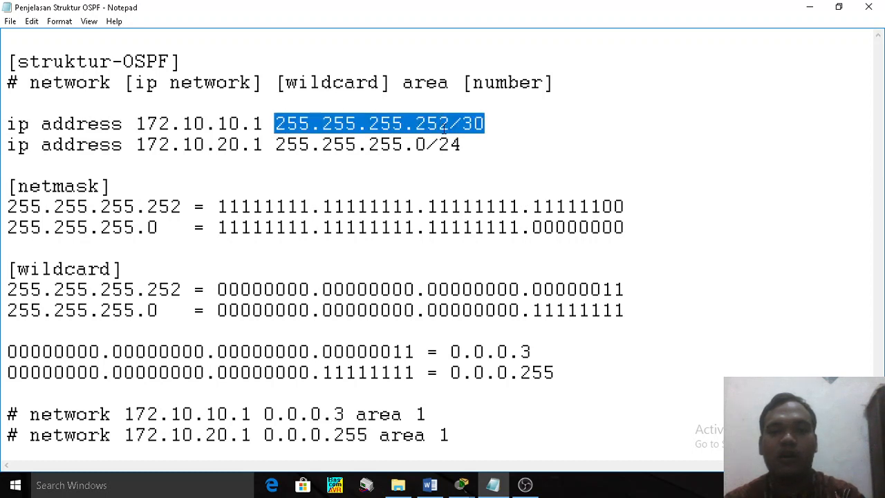
{"action": "left_click", "coordinate": [440, 122]}
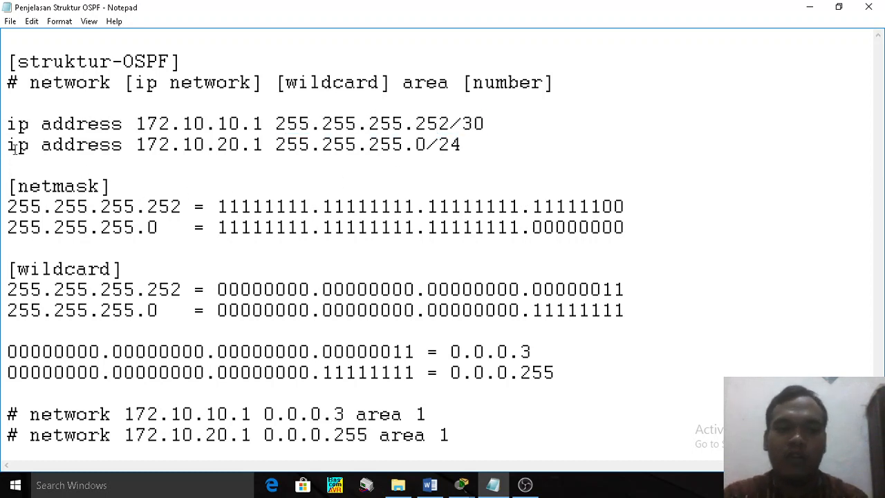
{"action": "left_click_drag", "start_coordinate": [17, 145], "coordinate": [179, 145]}
{"action": "left_click", "coordinate": [178, 145]}
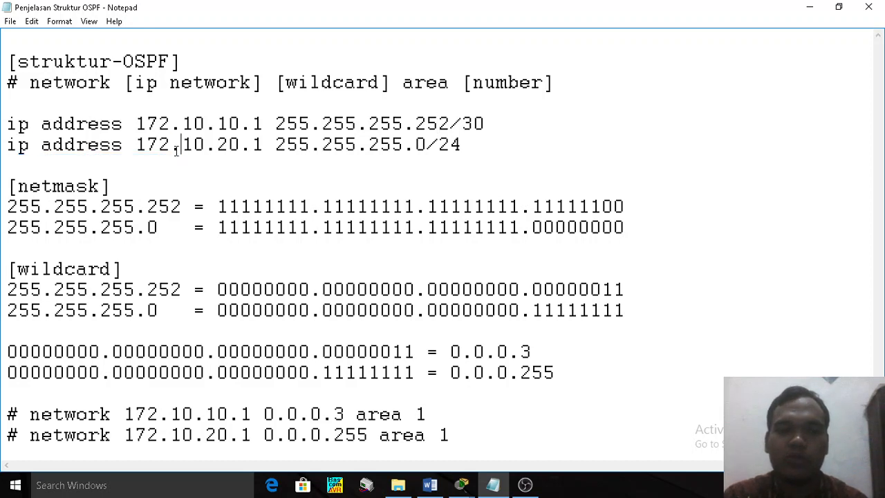
{"action": "double_click", "coordinate": [200, 143]}
{"action": "left_click", "coordinate": [248, 147]}
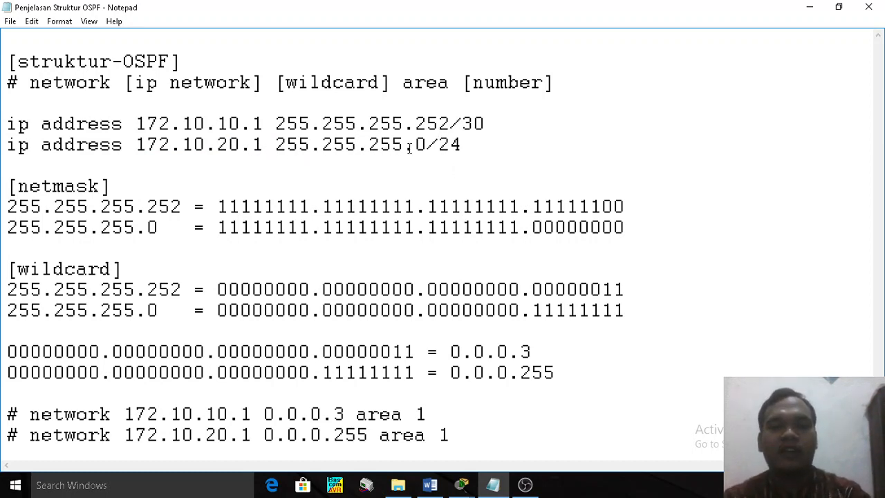
{"action": "left_click_drag", "start_coordinate": [415, 145], "coordinate": [298, 123]}
{"action": "left_click", "coordinate": [298, 123]}
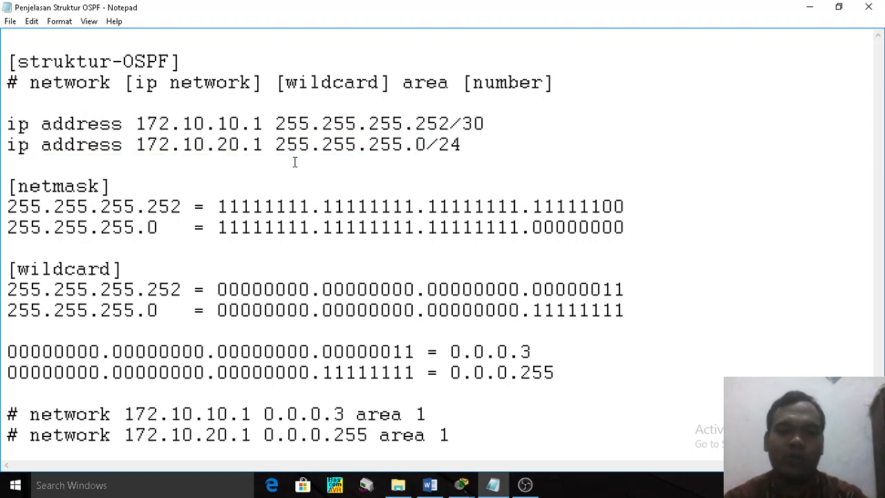
Examine the binary rows in the [netmask] section, focusing on the last octet of 255.255.255.252
{"action": "left_click_drag", "start_coordinate": [7, 206], "coordinate": [470, 248]}
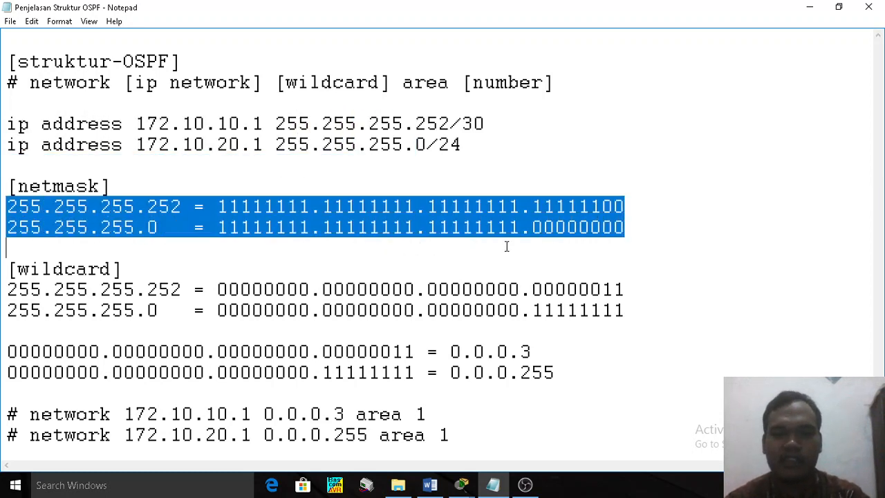
{"action": "left_click", "coordinate": [653, 234]}
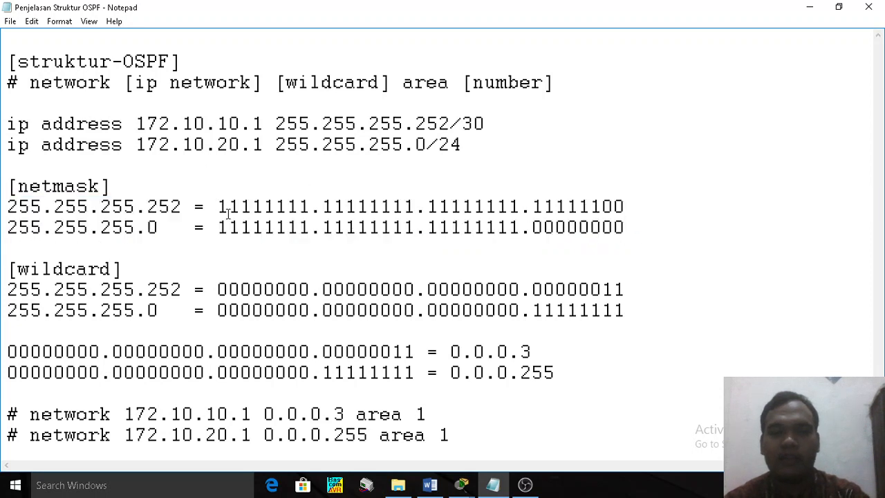
{"action": "left_click", "coordinate": [379, 206]}
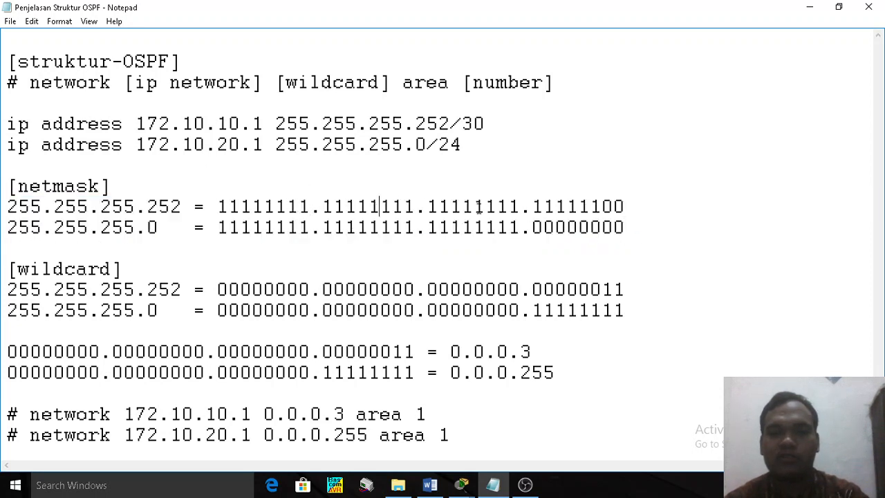
{"action": "left_click", "coordinate": [602, 206]}
{"action": "left_click", "coordinate": [578, 206]}
{"action": "double_click", "coordinate": [578, 206]}
{"action": "left_click", "coordinate": [569, 206]}
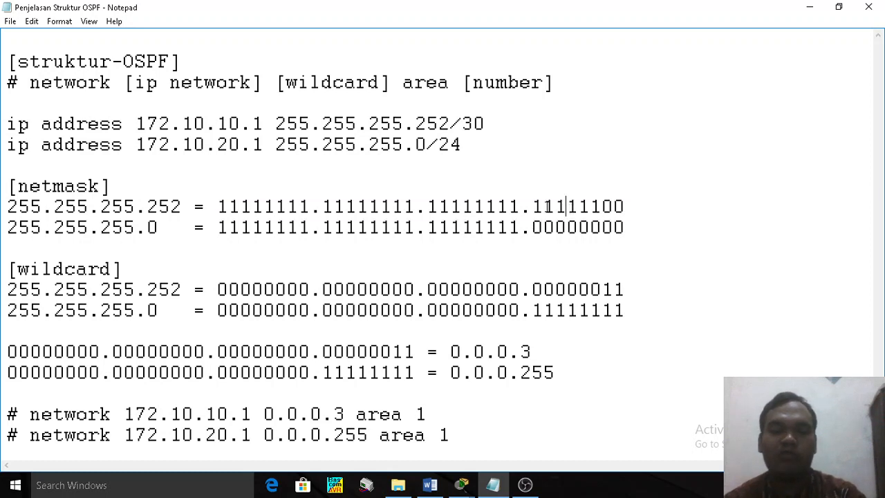
Read through the full binary form of netmask 255.255.255.252 from its first bit to its last
{"action": "left_click_drag", "start_coordinate": [224, 206], "coordinate": [624, 206]}
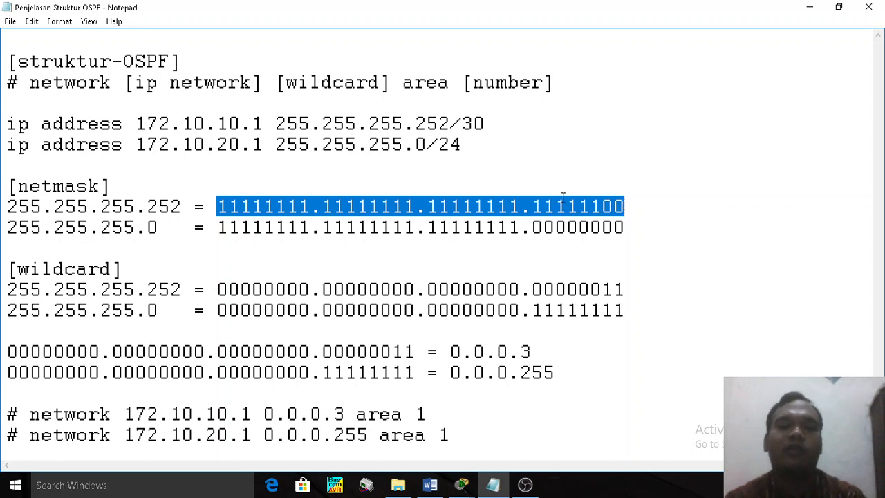
{"action": "left_click", "coordinate": [241, 211]}
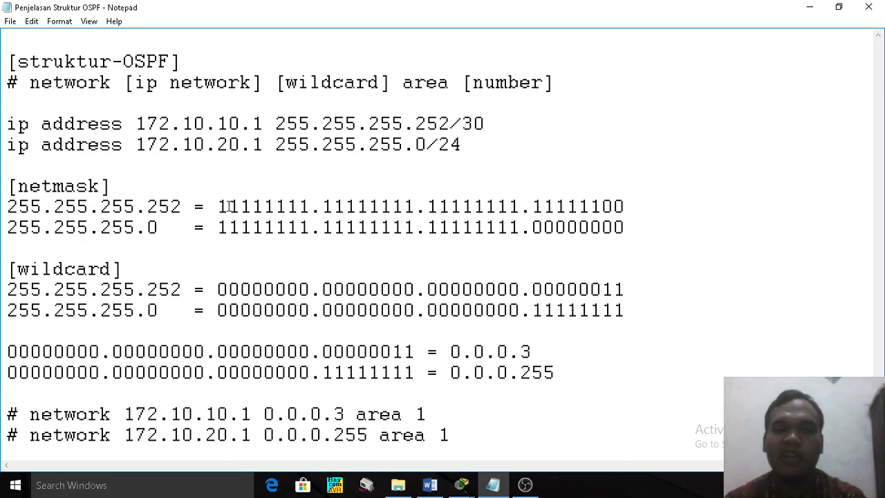
{"action": "left_click_drag", "start_coordinate": [217, 206], "coordinate": [246, 206]}
{"action": "left_click_drag", "start_coordinate": [601, 206], "coordinate": [608, 206]}
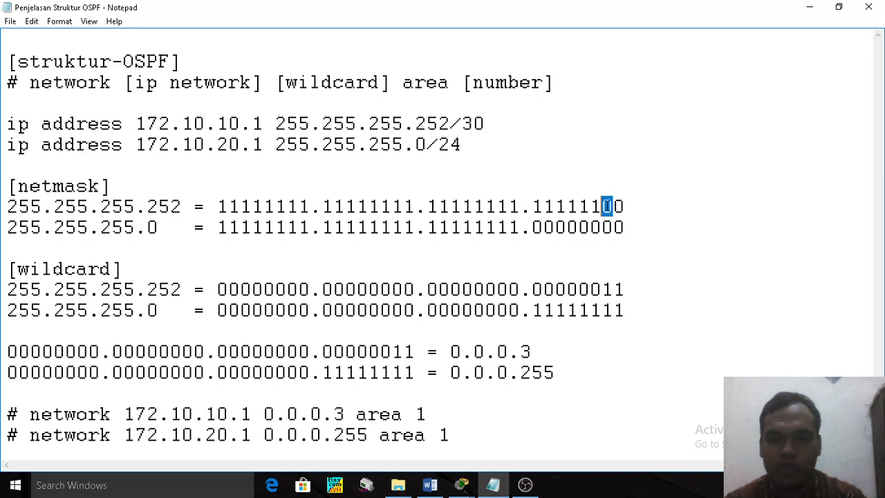
{"action": "left_click", "coordinate": [227, 206]}
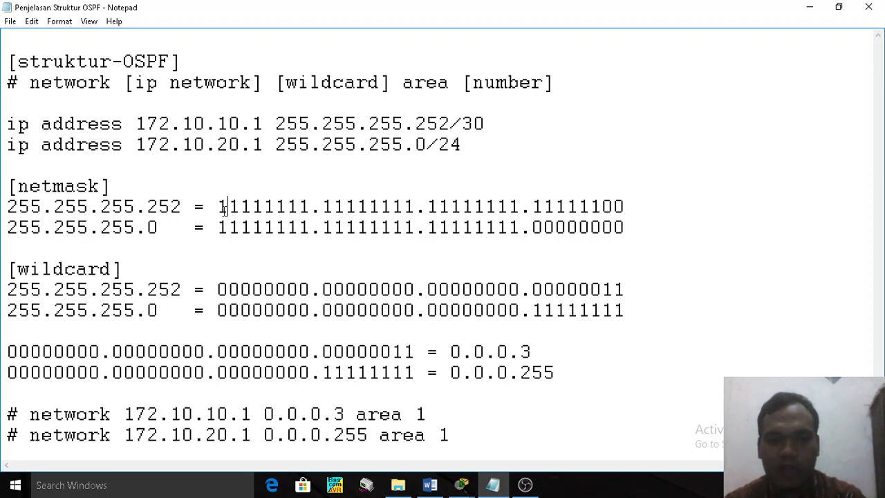
{"action": "left_click_drag", "start_coordinate": [228, 206], "coordinate": [646, 208]}
{"action": "left_click", "coordinate": [229, 207]}
{"action": "left_click", "coordinate": [644, 209]}
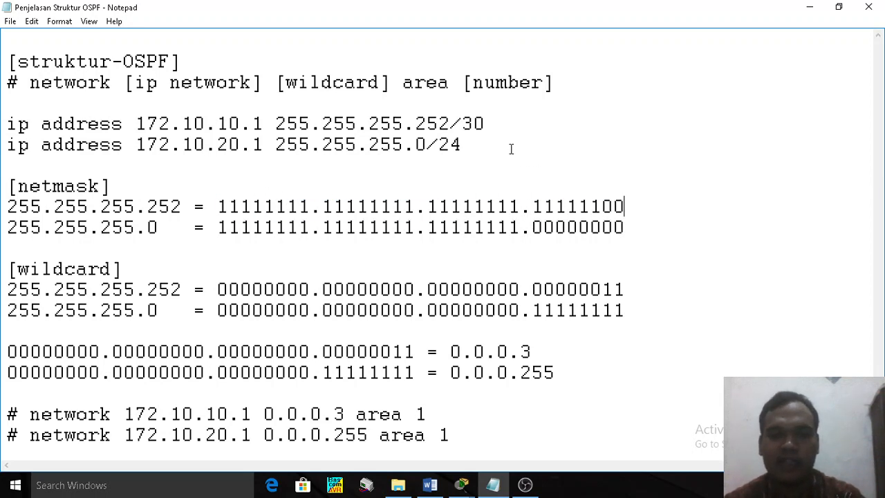
Compare the /30 prefix with the one bits and trailing zero bits in the binary form of 255.255.255.252
{"action": "left_click_drag", "start_coordinate": [461, 124], "coordinate": [484, 123]}
{"action": "left_click", "coordinate": [620, 206]}
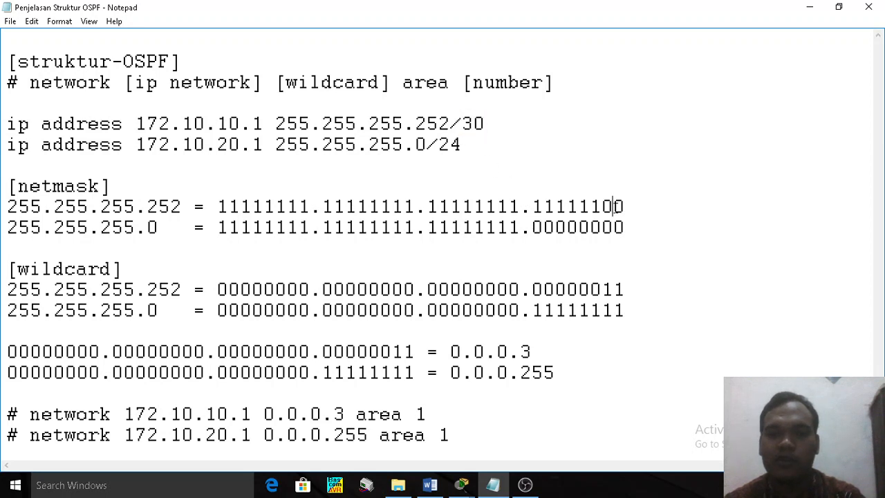
{"action": "left_click_drag", "start_coordinate": [631, 207], "coordinate": [230, 214]}
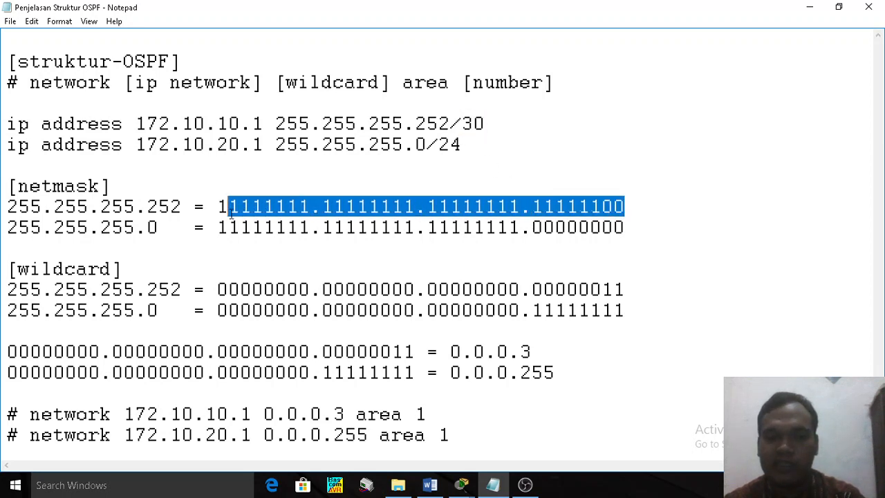
{"action": "left_click", "coordinate": [615, 210]}
{"action": "left_click_drag", "start_coordinate": [602, 207], "coordinate": [626, 207]}
{"action": "left_click", "coordinate": [625, 207]}
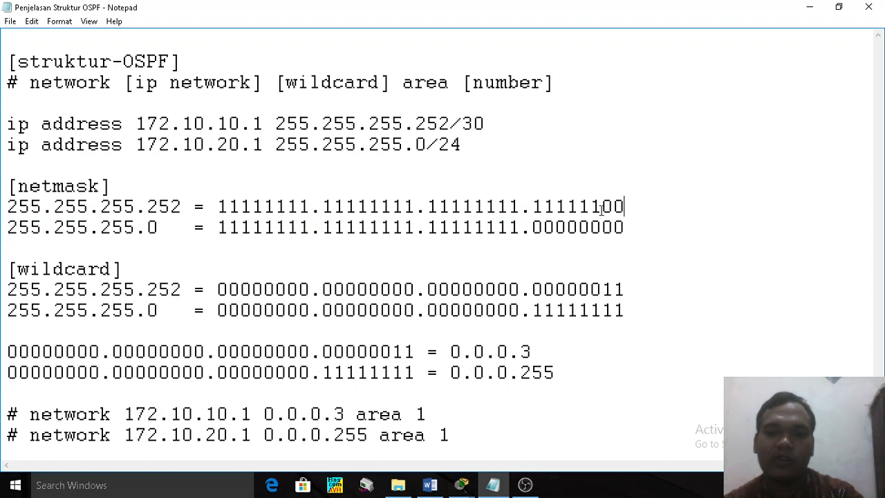
{"action": "left_click_drag", "start_coordinate": [601, 208], "coordinate": [220, 212]}
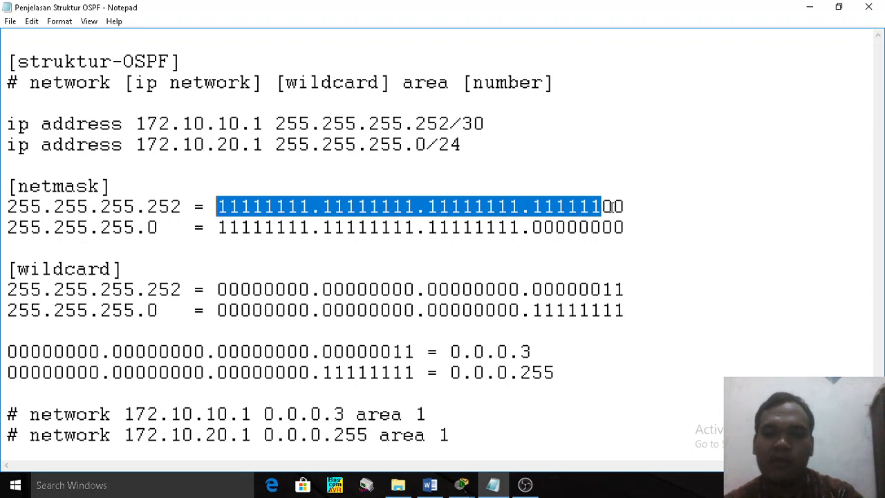
{"action": "left_click", "coordinate": [612, 206]}
{"action": "left_click_drag", "start_coordinate": [624, 206], "coordinate": [228, 207]}
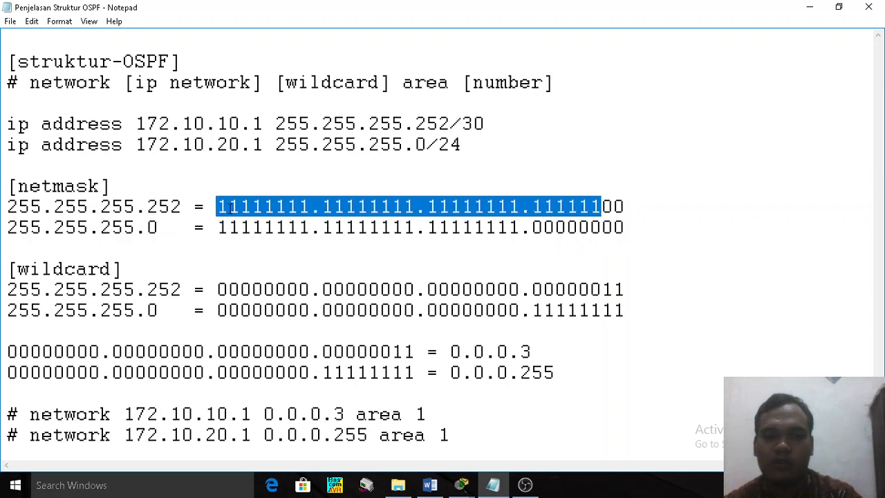
{"action": "left_click", "coordinate": [556, 206]}
{"action": "double_click", "coordinate": [241, 206]}
{"action": "left_click", "coordinate": [348, 207]}
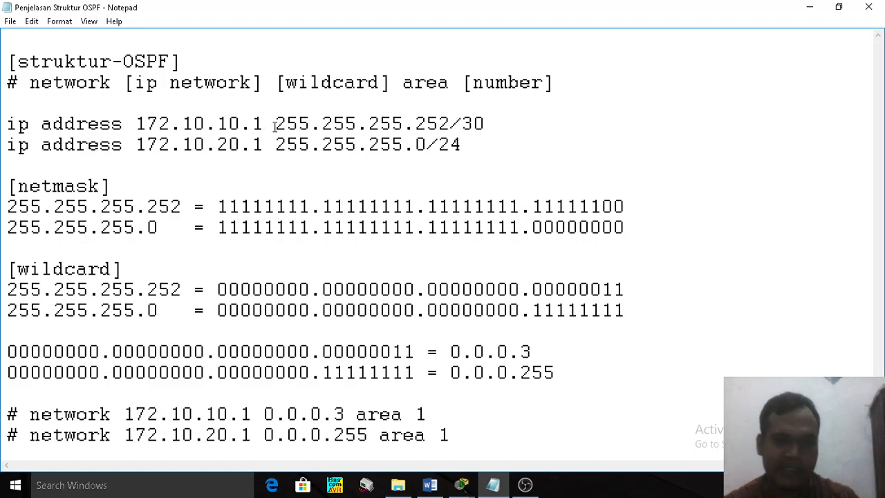
Compare both example masks with their binary netmask rows, and revisit the network command syntax line
{"action": "left_click_drag", "start_coordinate": [275, 123], "coordinate": [453, 123]}
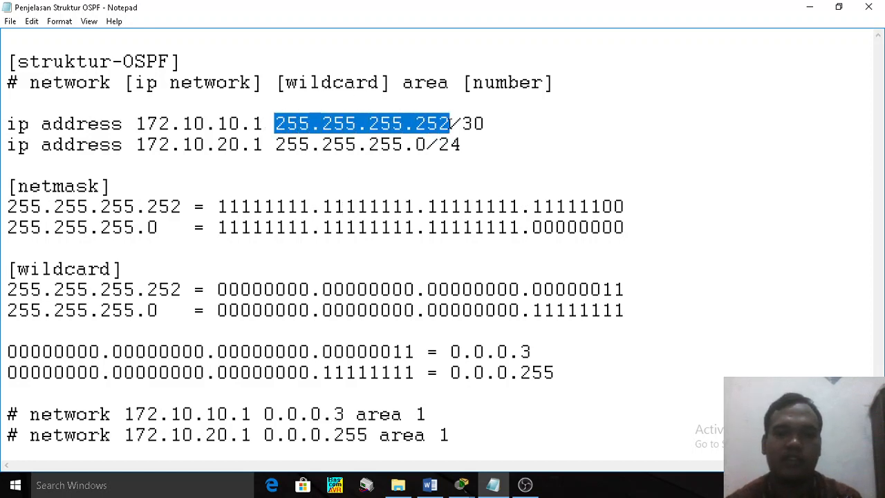
{"action": "left_click", "coordinate": [193, 230]}
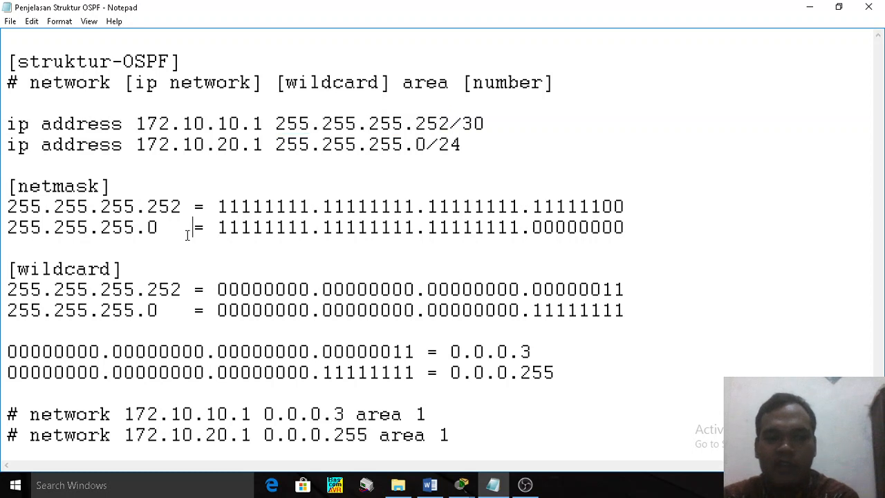
{"action": "left_click_drag", "start_coordinate": [275, 143], "coordinate": [438, 144]}
{"action": "left_click_drag", "start_coordinate": [8, 228], "coordinate": [579, 240]}
{"action": "double_click", "coordinate": [602, 228]}
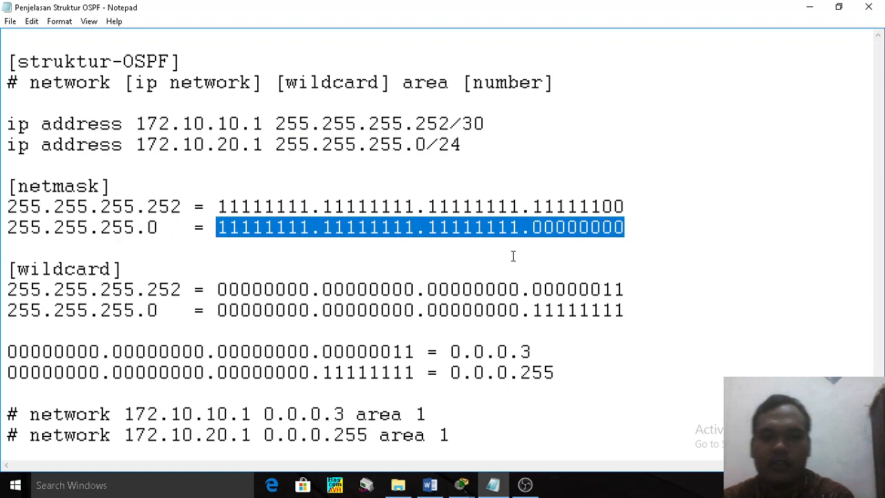
{"action": "left_click", "coordinate": [216, 234]}
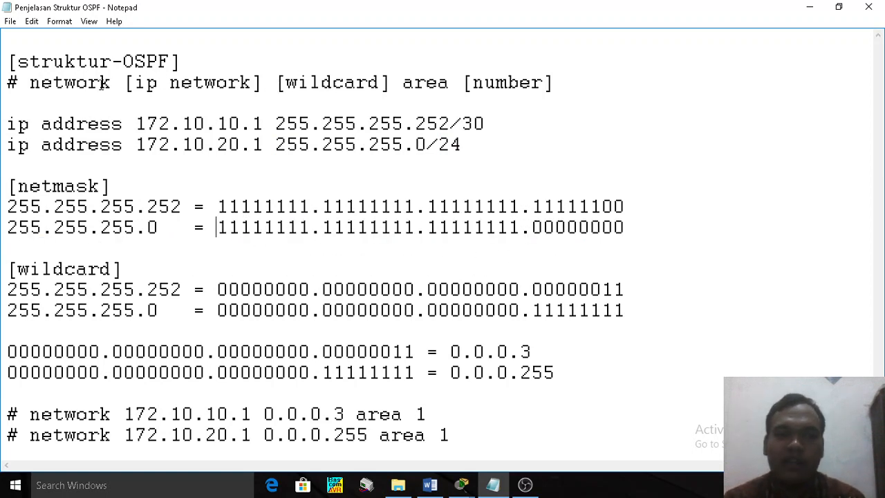
{"action": "left_click_drag", "start_coordinate": [32, 83], "coordinate": [550, 83]}
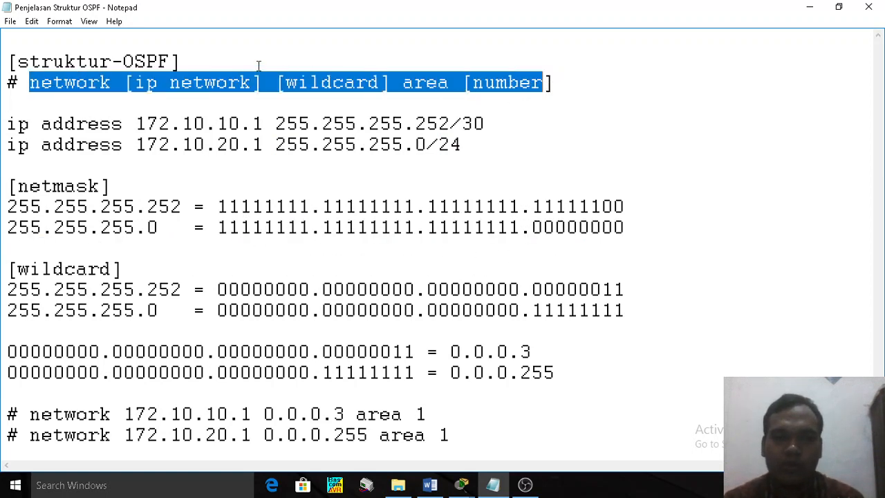
Compare the two example ip address lines with the [ip network] and [wildcard] placeholders in the network command syntax
{"action": "left_click", "coordinate": [173, 84]}
{"action": "left_click_drag", "start_coordinate": [146, 124], "coordinate": [263, 125]}
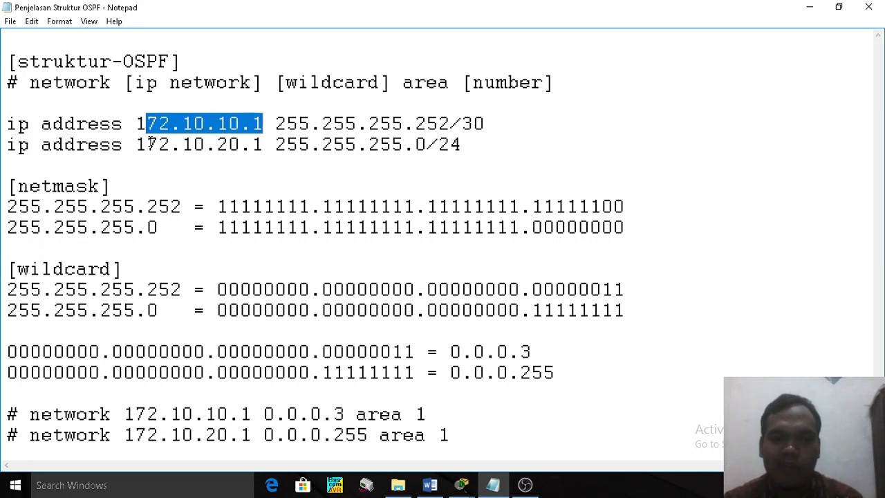
{"action": "left_click", "coordinate": [272, 123]}
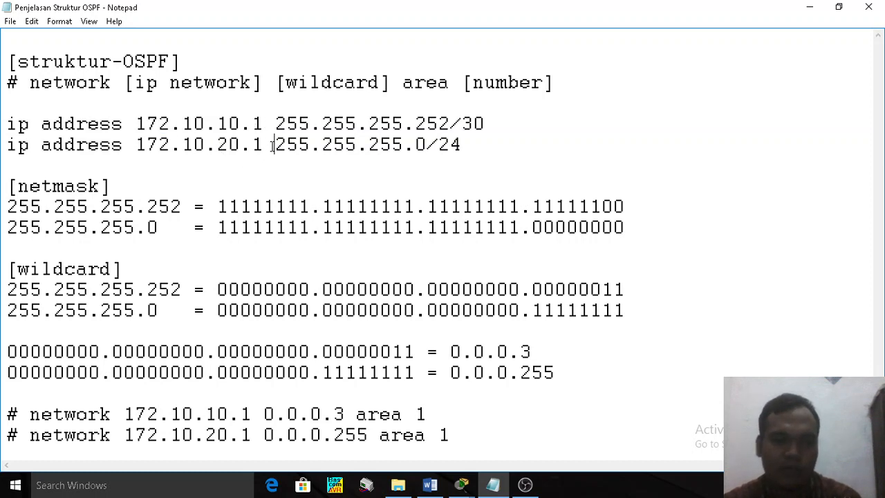
{"action": "left_click", "coordinate": [309, 85]}
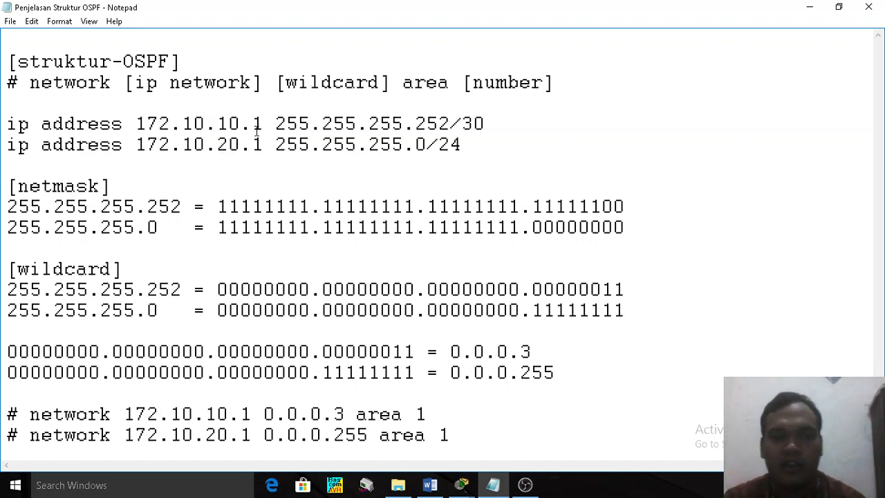
{"action": "left_click", "coordinate": [494, 144]}
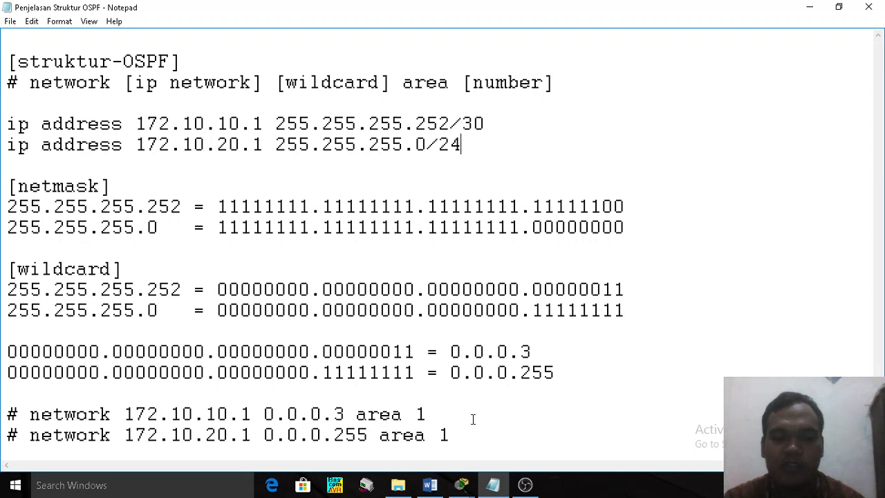
Switch to the Word worksheet and review its topology and the table of router interface IP addresses and subnet masks
{"action": "left_click", "coordinate": [429, 488]}
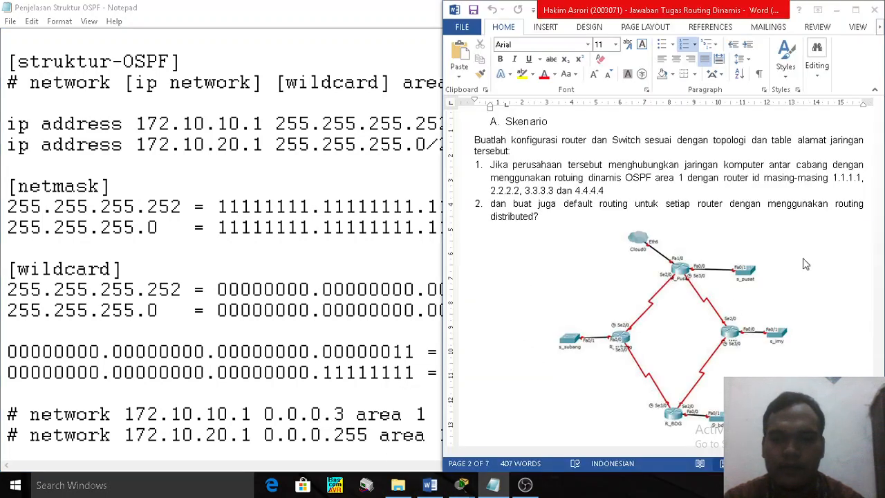
{"action": "scroll", "coordinate": [844, 229], "scroll_direction": "up", "scroll_amount": 3}
{"action": "scroll", "coordinate": [844, 229], "scroll_direction": "down", "scroll_amount": 15}
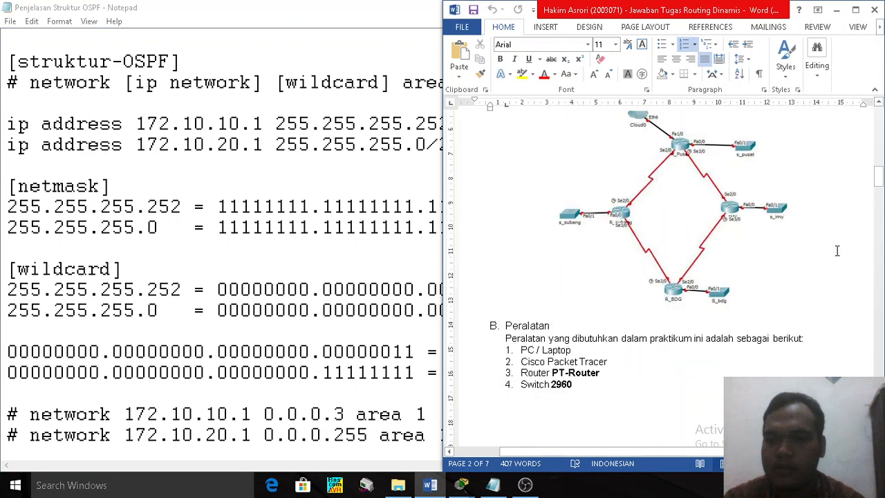
{"action": "scroll", "coordinate": [720, 325], "scroll_direction": "down", "scroll_amount": 6}
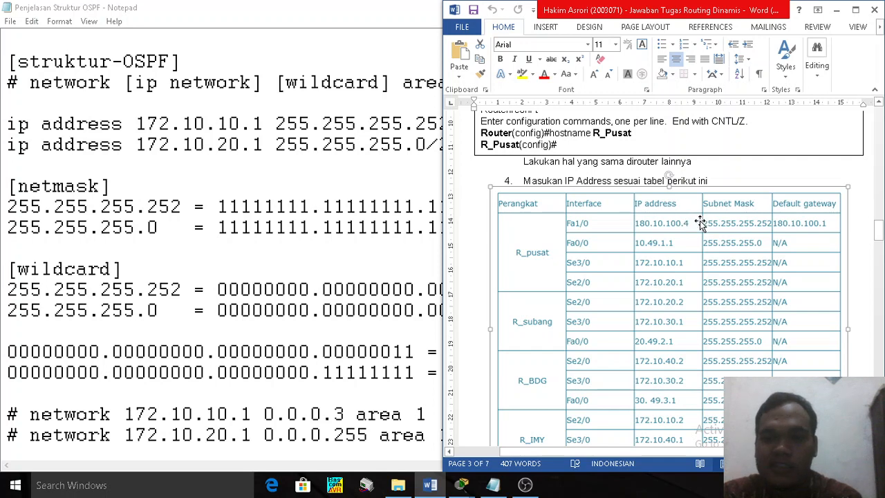
Return to the Notepad notes and relate example address 172.10.10.1 and its /30 prefix to the [wildcard] part of the network command
{"action": "left_click_drag", "start_coordinate": [263, 124], "coordinate": [240, 124]}
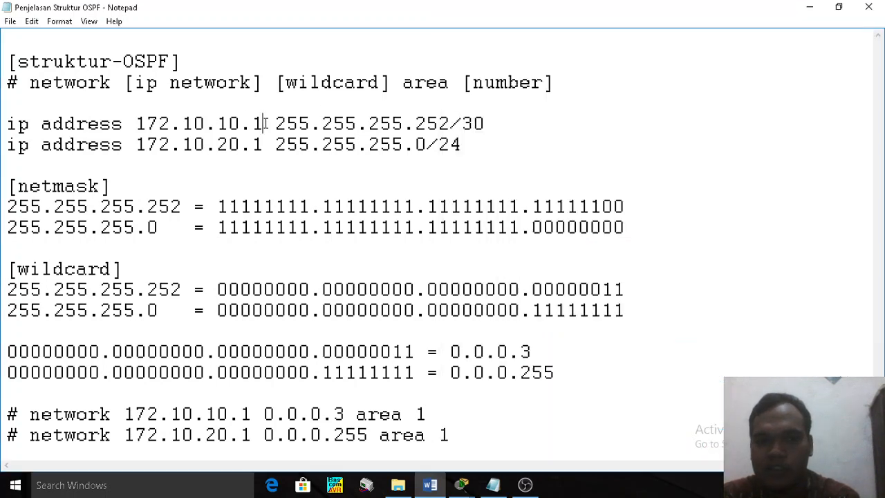
{"action": "left_click", "coordinate": [461, 124]}
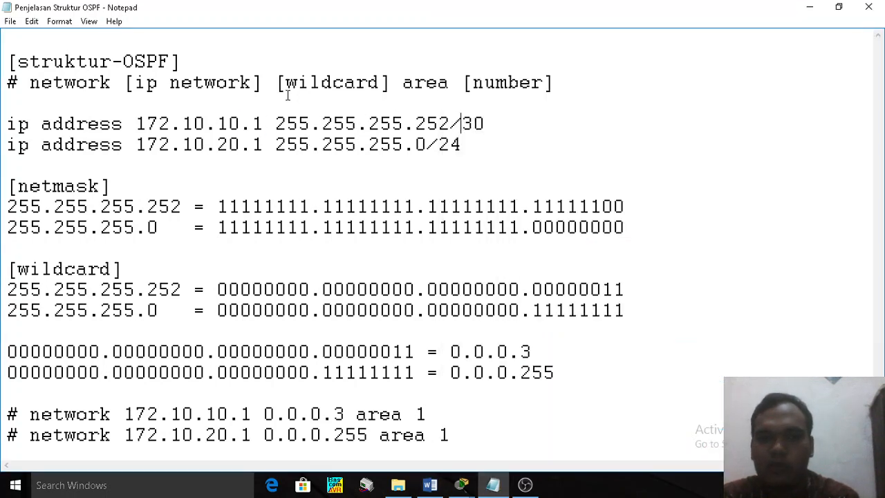
{"action": "double_click", "coordinate": [258, 124]}
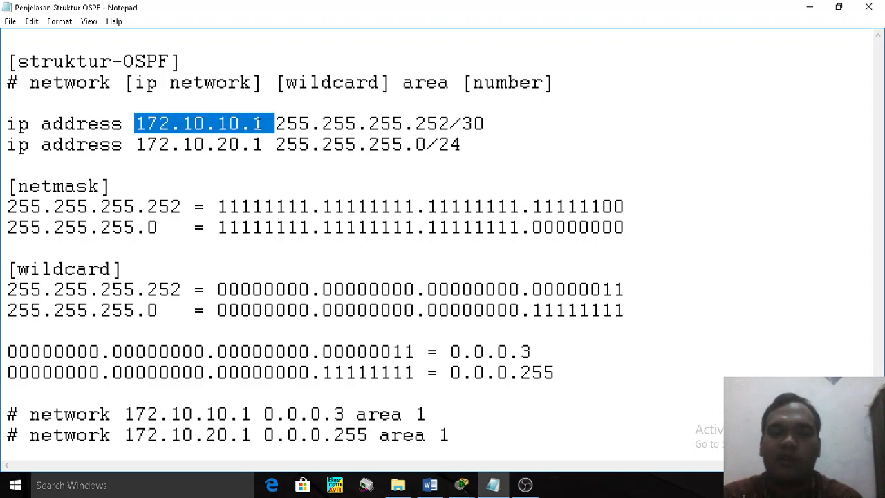
{"action": "left_click", "coordinate": [262, 124]}
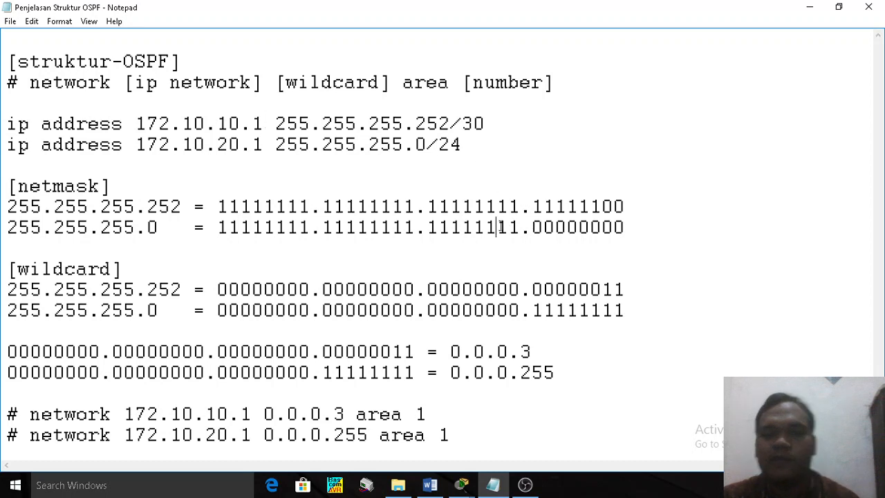
{"action": "double_click", "coordinate": [323, 83]}
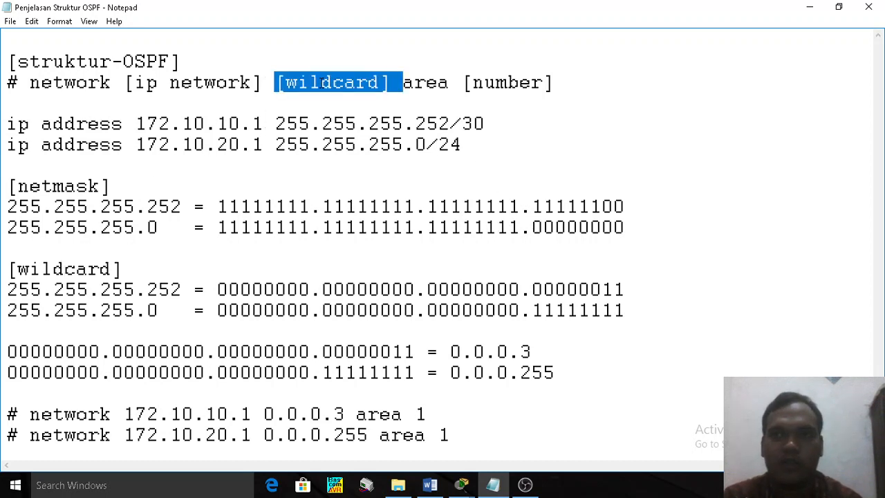
{"action": "left_click", "coordinate": [321, 83]}
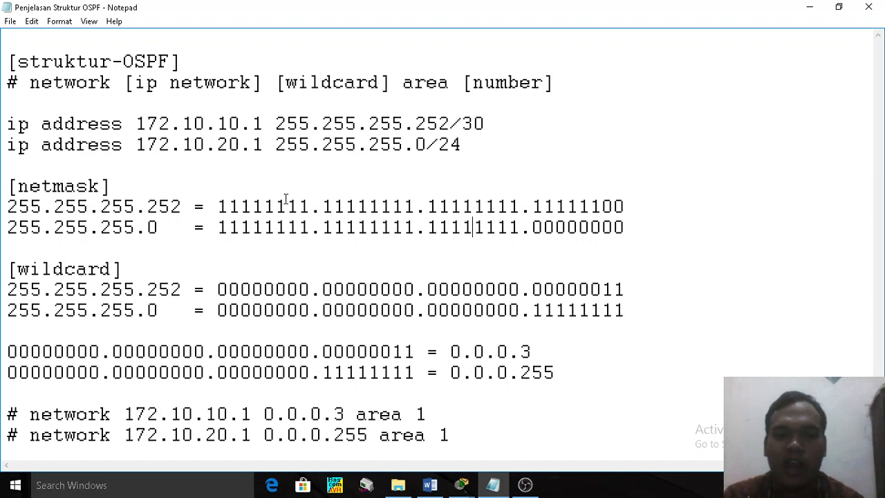
Compare the bits of 255.255.255.252 in the [netmask] section with its inverted bits in the [wildcard] section
{"action": "left_click_drag", "start_coordinate": [217, 207], "coordinate": [602, 206]}
{"action": "left_click", "coordinate": [300, 310]}
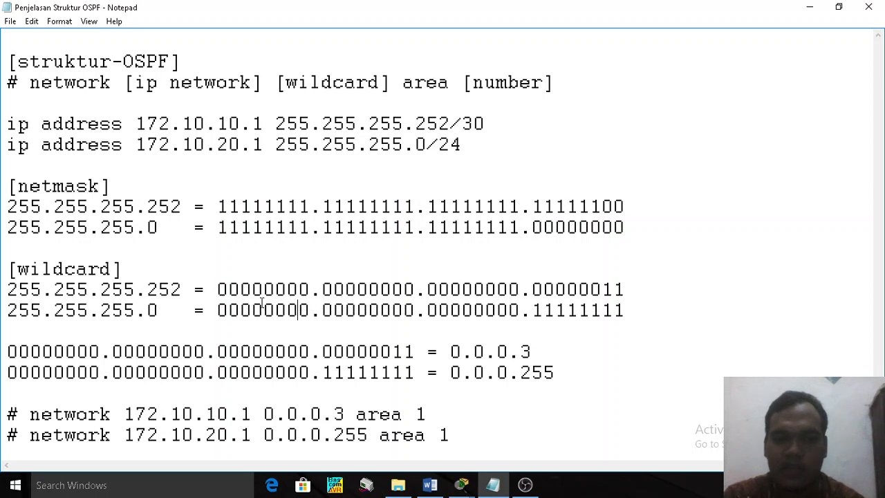
{"action": "left_click_drag", "start_coordinate": [217, 289], "coordinate": [602, 289]}
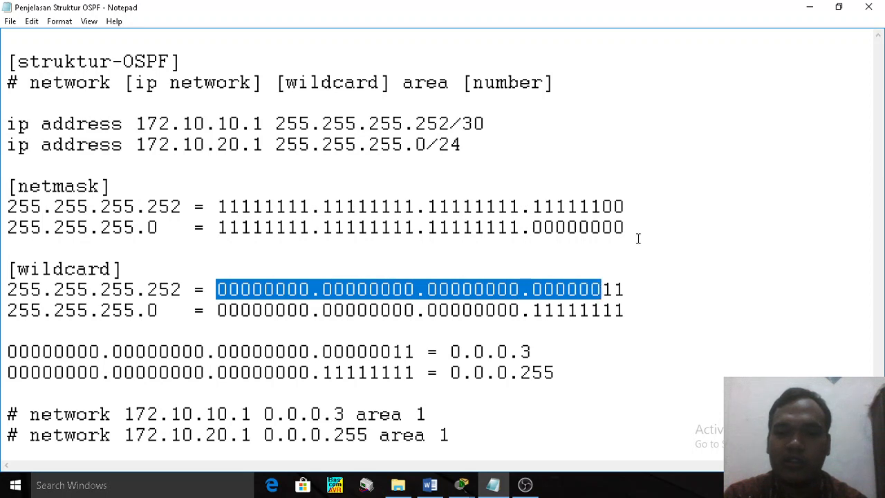
{"action": "left_click", "coordinate": [575, 287]}
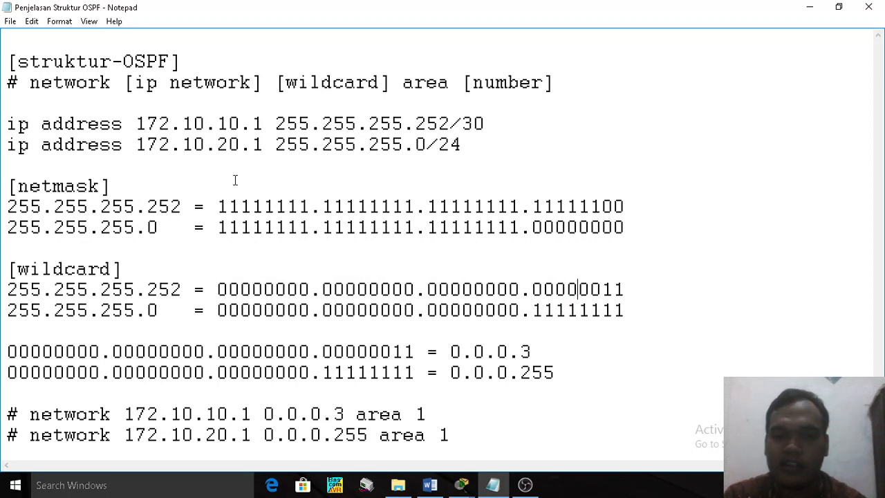
{"action": "left_click_drag", "start_coordinate": [217, 206], "coordinate": [602, 207]}
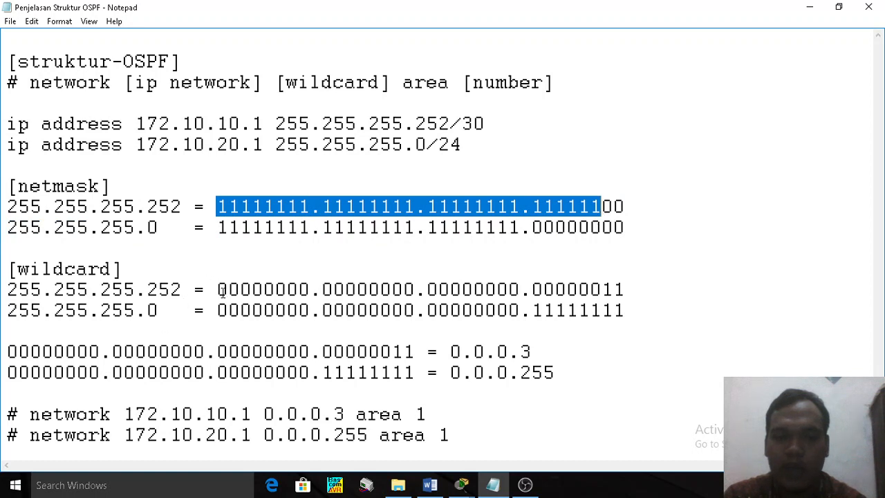
{"action": "left_click_drag", "start_coordinate": [219, 289], "coordinate": [641, 284]}
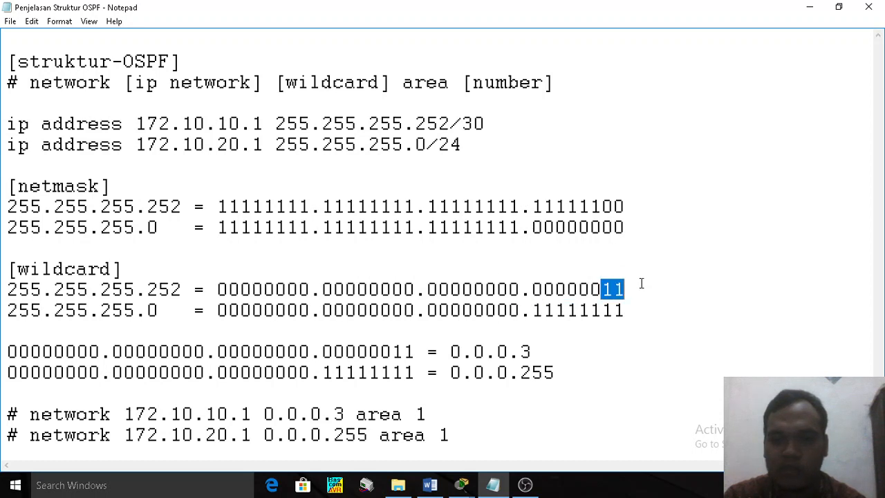
{"action": "left_click", "coordinate": [602, 212]}
{"action": "left_click_drag", "start_coordinate": [602, 209], "coordinate": [626, 207]}
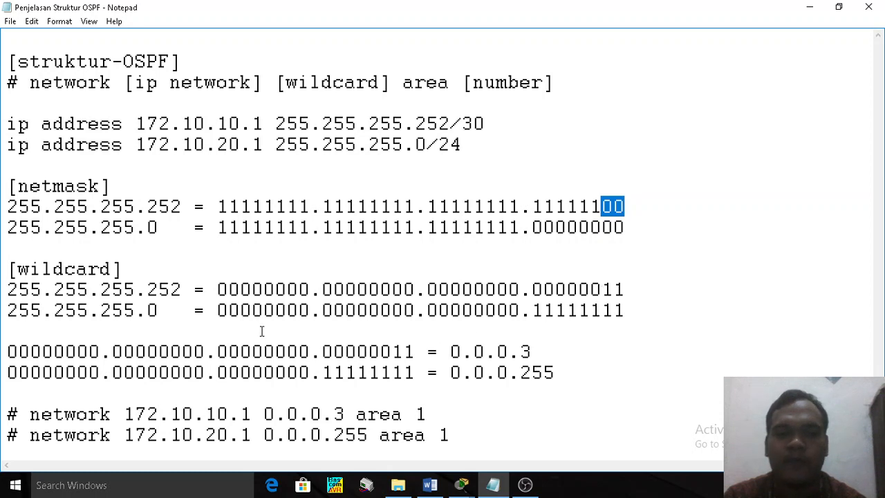
Examine the binary wildcard row for 255.255.255.0 beneath the 255.255.255.252 row
{"action": "left_click", "coordinate": [228, 310]}
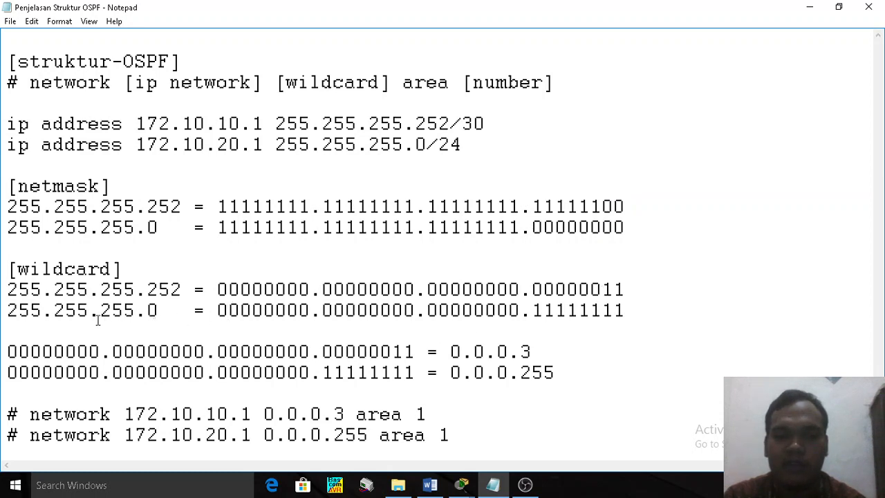
{"action": "left_click_drag", "start_coordinate": [13, 310], "coordinate": [359, 325]}
{"action": "left_click", "coordinate": [564, 322]}
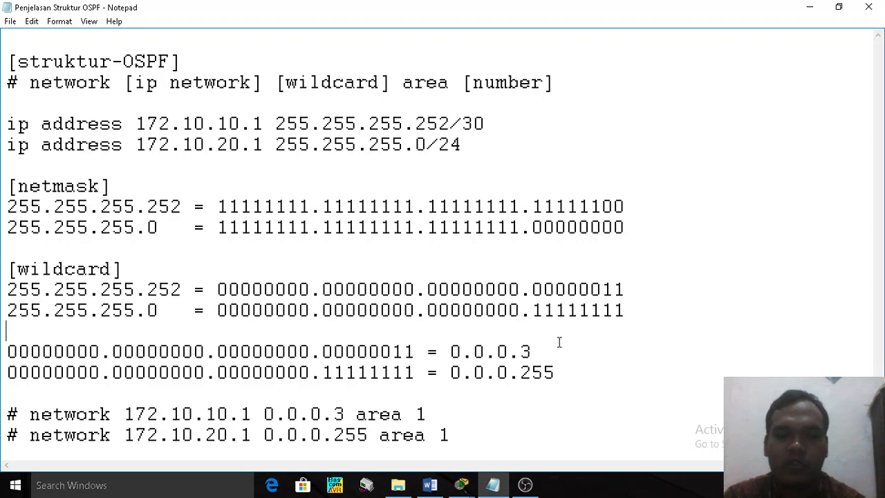
{"action": "left_click_drag", "start_coordinate": [628, 312], "coordinate": [339, 269]}
{"action": "left_click", "coordinate": [196, 290]}
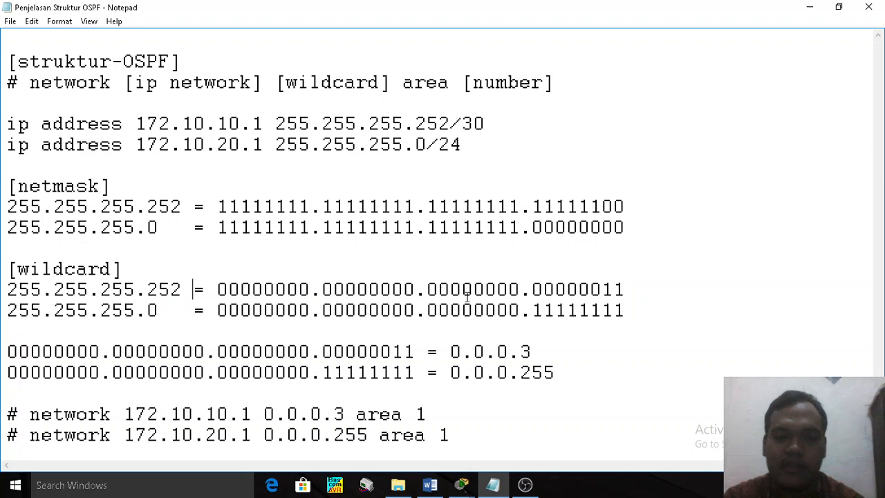
Examine the binary wildcard that converts to 0.0.0.3, focusing on its last octet 00000011
{"action": "left_click", "coordinate": [8, 352]}
{"action": "left_click_drag", "start_coordinate": [7, 352], "coordinate": [413, 352]}
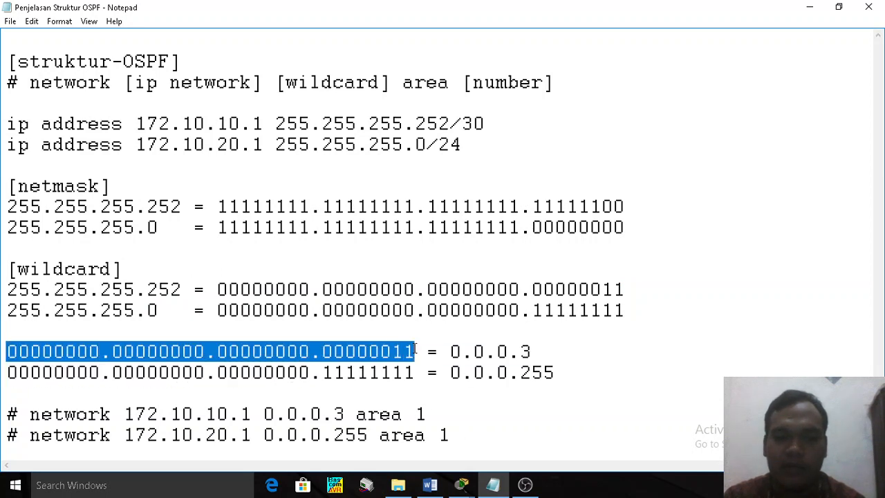
{"action": "left_click", "coordinate": [426, 372]}
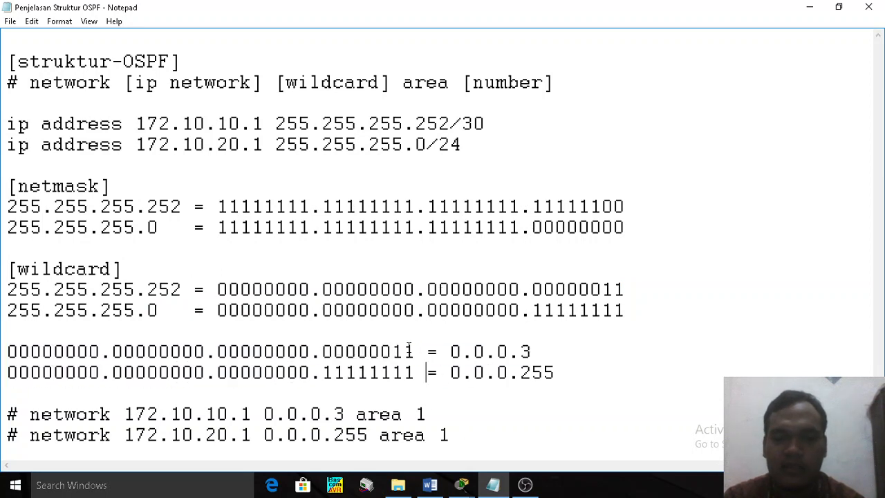
{"action": "left_click_drag", "start_coordinate": [427, 352], "coordinate": [3, 353]}
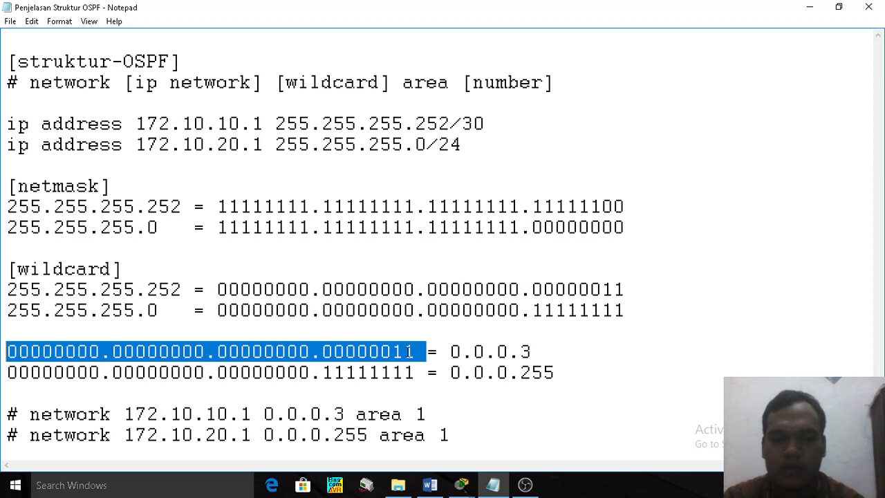
{"action": "left_click_drag", "start_coordinate": [412, 352], "coordinate": [322, 352]}
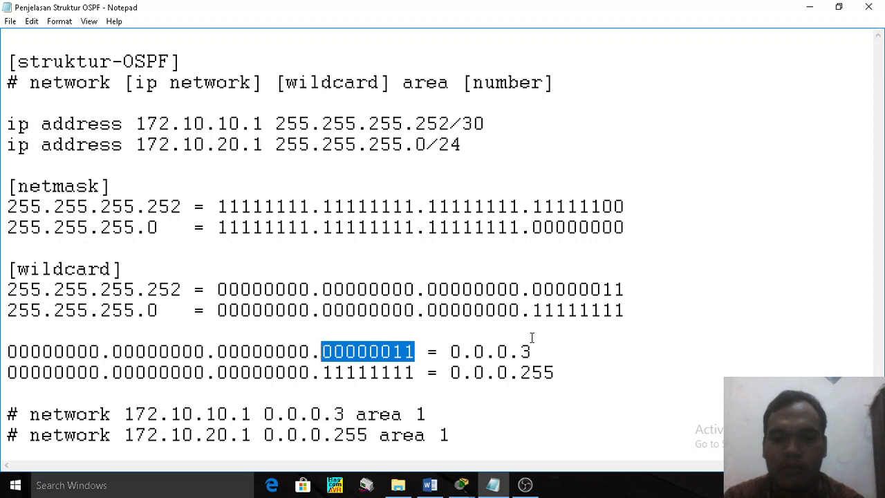
Add the octet 00000011 on its own line below the 0.0.0.255 conversion, with an empty line above it
{"action": "left_click", "coordinate": [567, 373]}
{"action": "key", "text": "Return"}
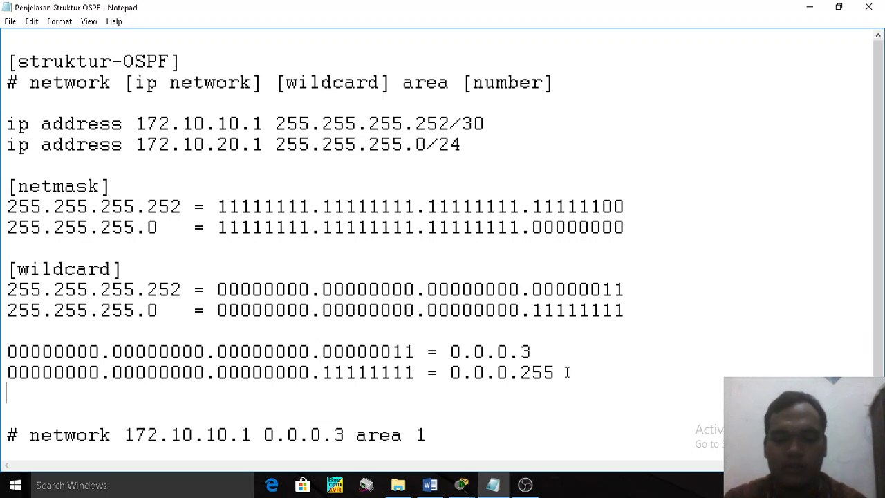
{"action": "key", "text": "Return"}
{"action": "type", "text": "00000011"}
{"action": "left_click", "coordinate": [9, 412]}
{"action": "key", "text": "Return"}
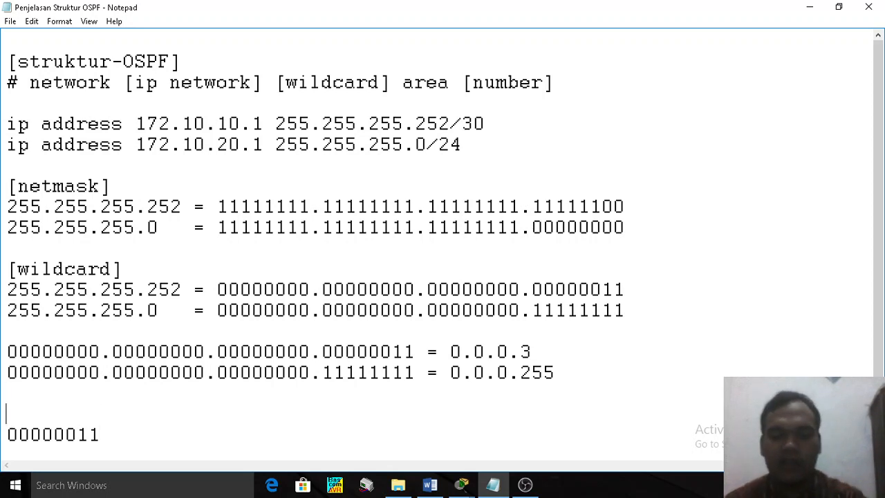
{"action": "type", "text": "128"}
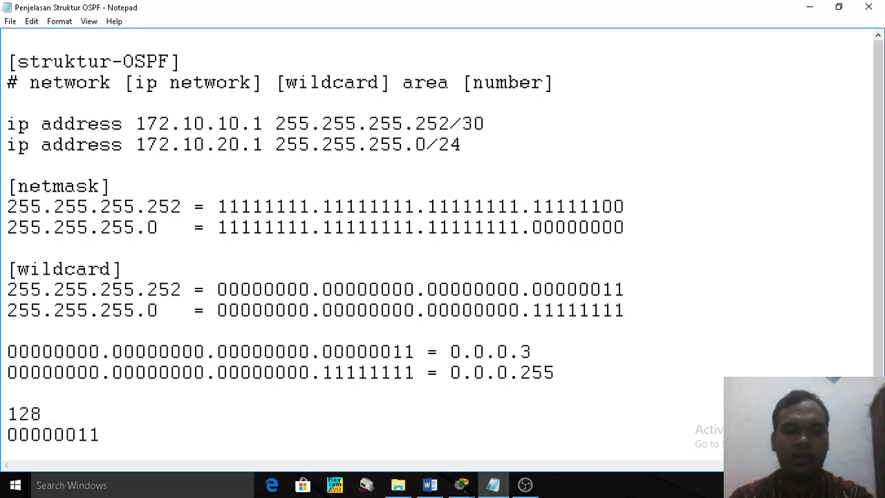
{"action": "type", "text": "64 "}
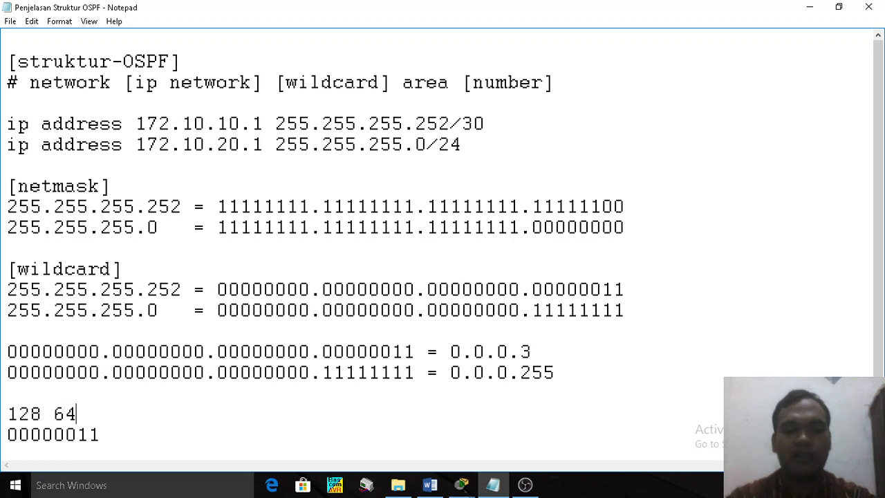
{"action": "type", "text": "32 16 "}
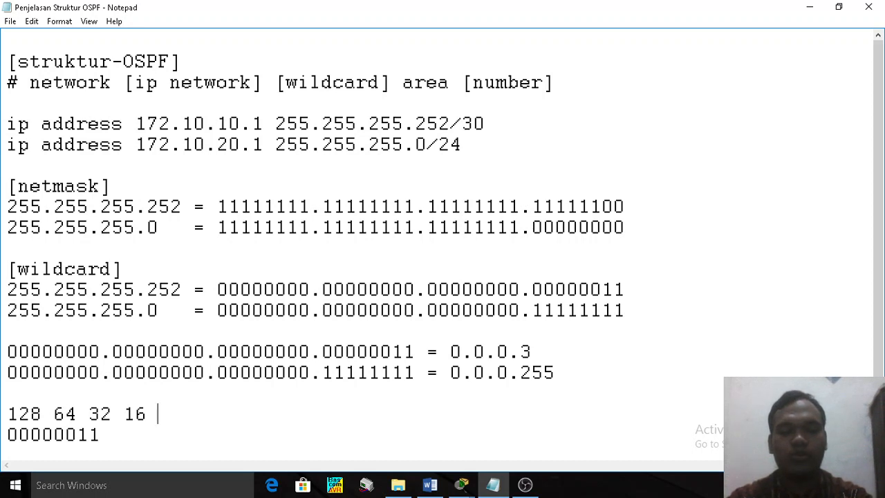
{"action": "type", "text": "8"}
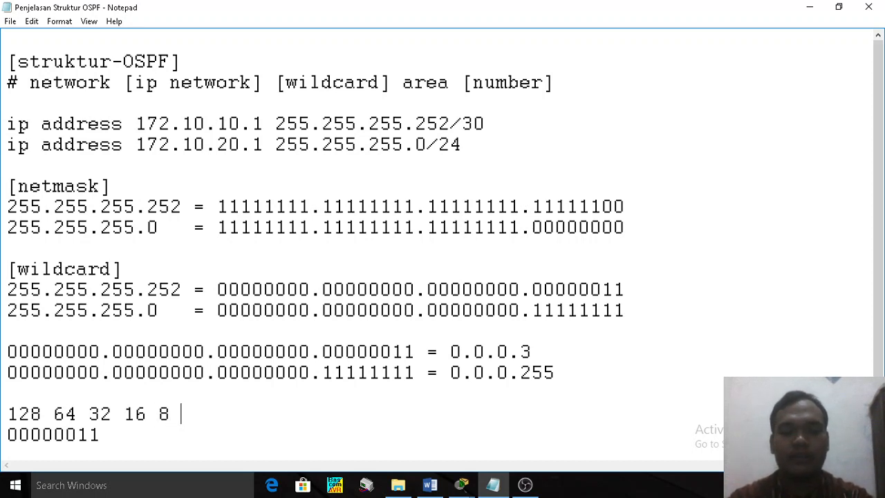
{"action": "type", "text": " 5"}
{"action": "key", "text": "BackSpace"}
{"action": "type", "text": "4 "}
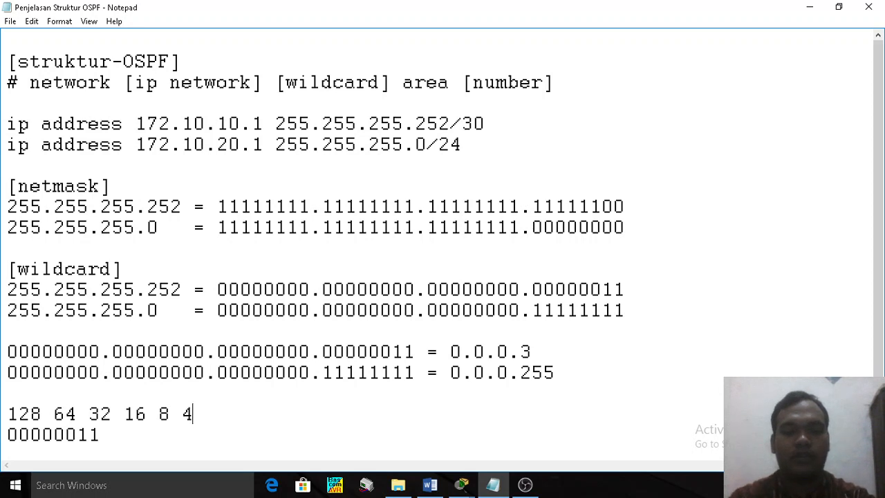
{"action": "type", "text": "2 1"}
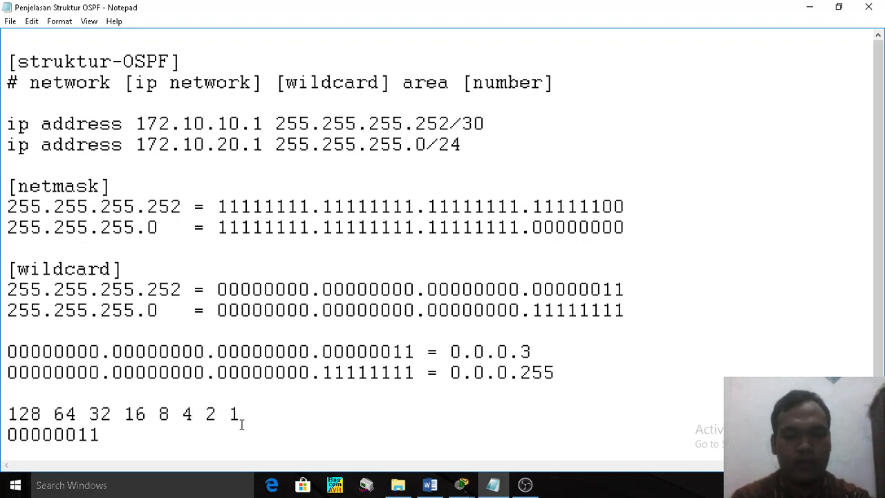
{"action": "left_click_drag", "start_coordinate": [239, 415], "coordinate": [157, 414]}
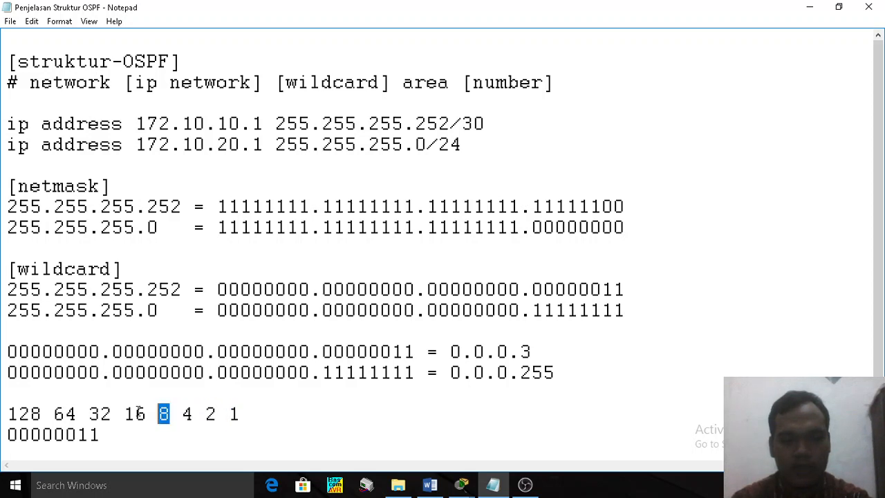
Examine the place values from 16 up to 128 and the last octet 00000011 of the 0.0.0.3 conversion
{"action": "double_click", "coordinate": [138, 412]}
{"action": "double_click", "coordinate": [103, 413]}
{"action": "double_click", "coordinate": [35, 418]}
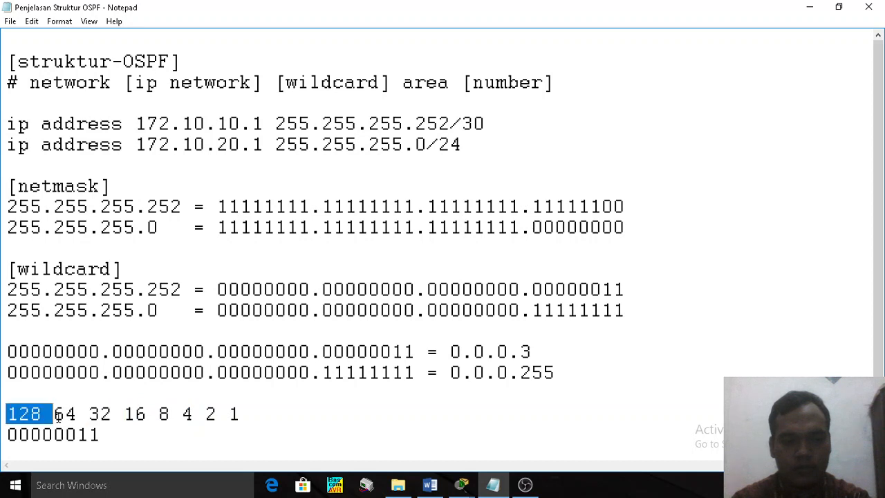
{"action": "double_click", "coordinate": [62, 413]}
{"action": "double_click", "coordinate": [28, 413]}
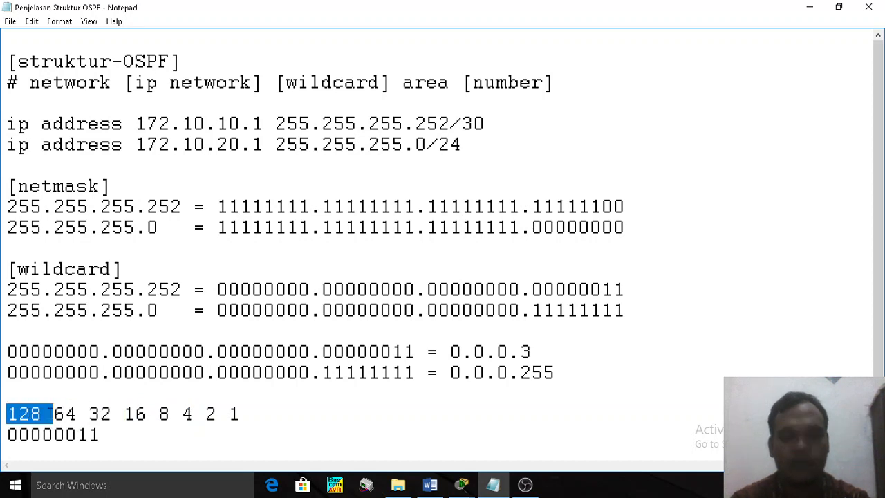
{"action": "left_click", "coordinate": [109, 437]}
{"action": "left_click_drag", "start_coordinate": [414, 352], "coordinate": [325, 357]}
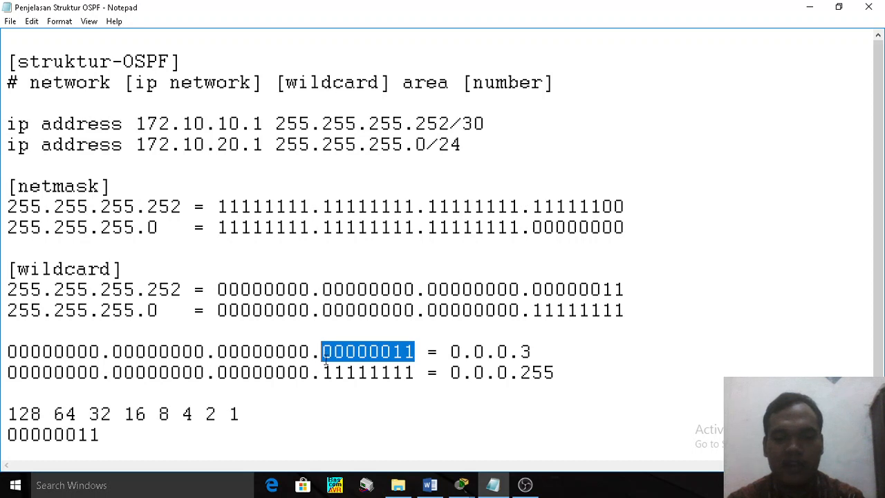
{"action": "double_click", "coordinate": [333, 354]}
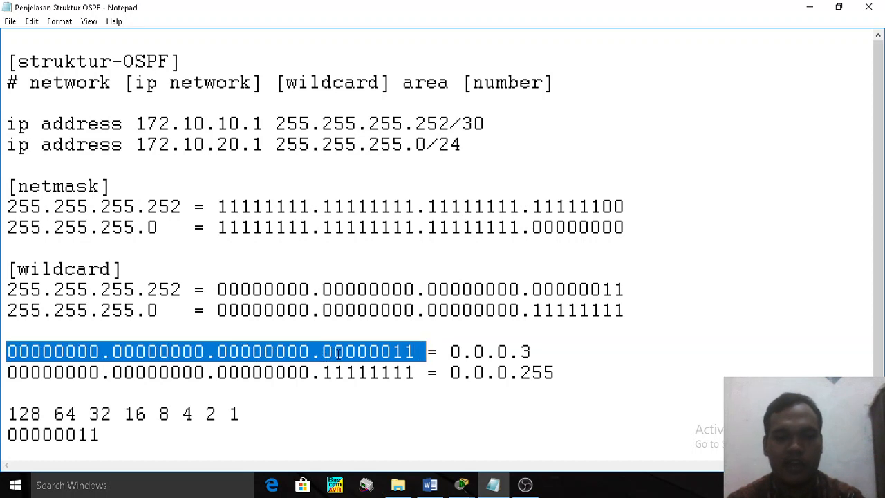
{"action": "left_click", "coordinate": [338, 354]}
Space out the bits of 00000011 so that each one lines up under its place value from 128 to 1
{"action": "left_click", "coordinate": [22, 434]}
{"action": "key", "text": "Tab"}
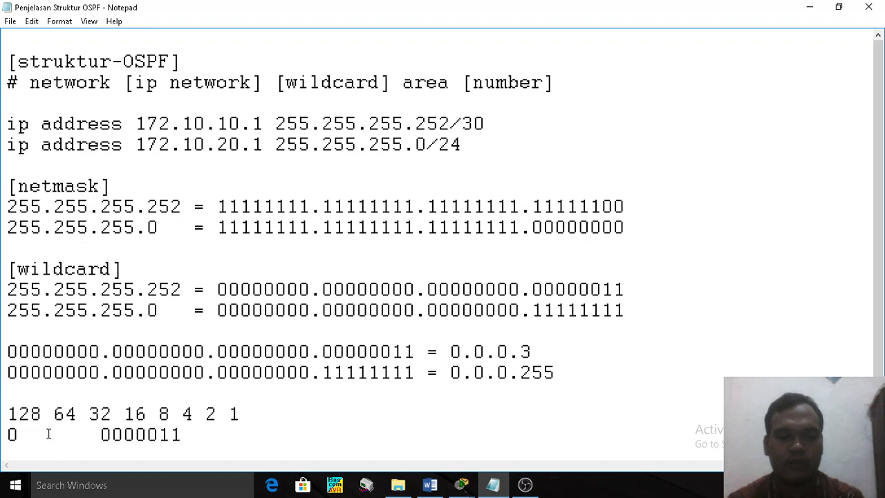
{"action": "key", "text": "BackSpace"}
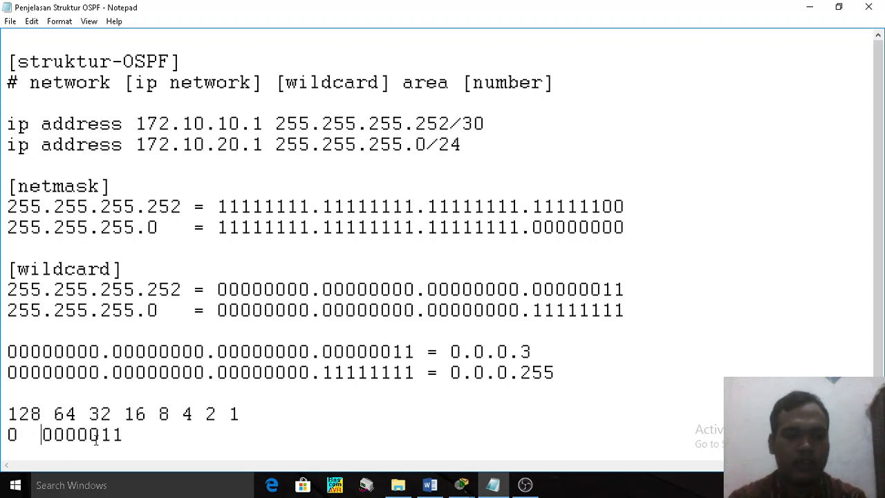
{"action": "left_click", "coordinate": [66, 434]}
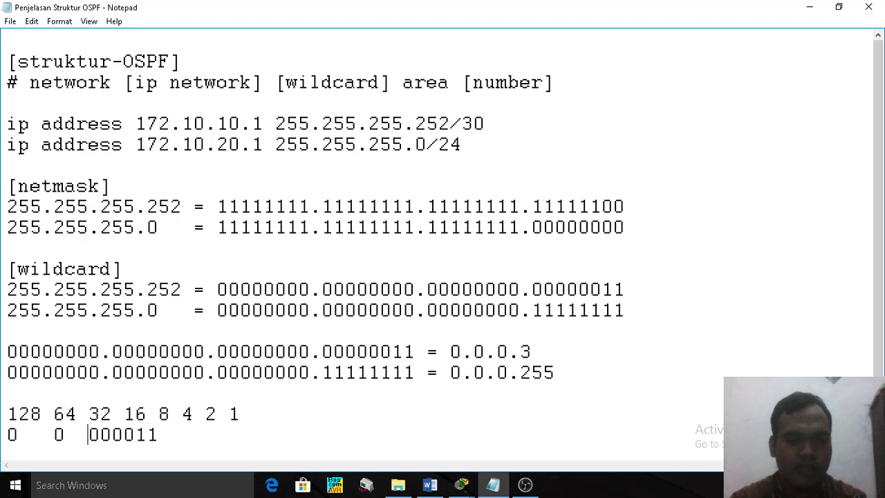
{"action": "left_click", "coordinate": [103, 434]}
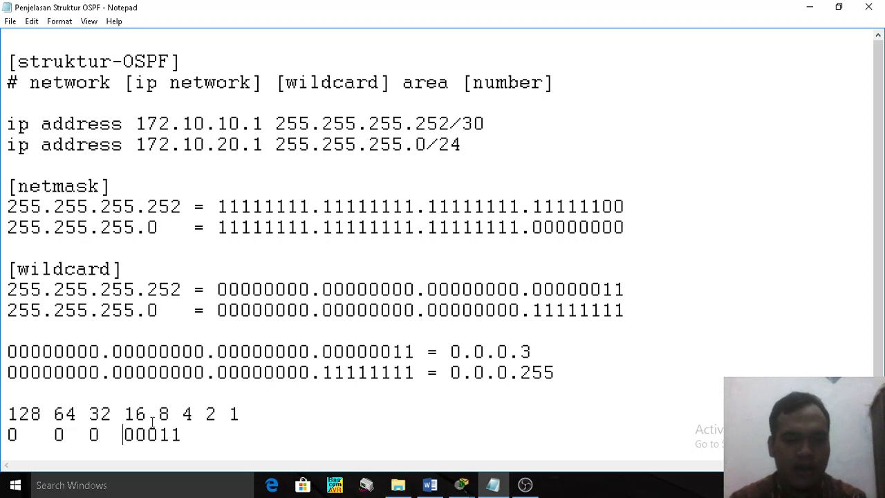
{"action": "left_click_drag", "start_coordinate": [266, 418], "coordinate": [6, 414]}
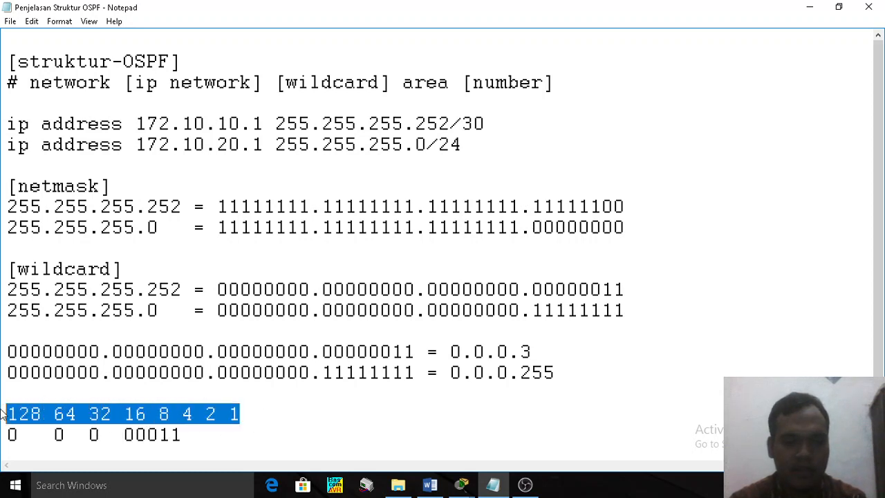
{"action": "left_click", "coordinate": [130, 438]}
{"action": "left_click", "coordinate": [169, 434]}
{"action": "left_click", "coordinate": [193, 434]}
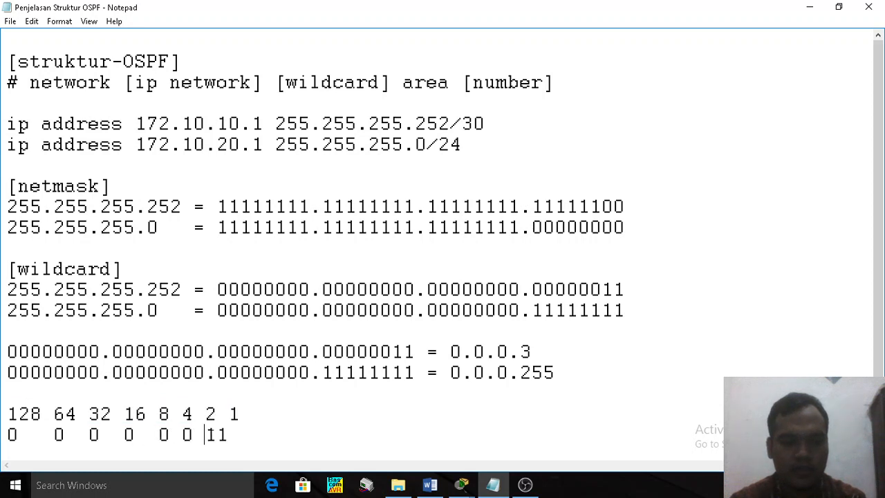
{"action": "left_click", "coordinate": [216, 434]}
{"action": "left_click", "coordinate": [257, 425]}
{"action": "scroll", "coordinate": [257, 424], "scroll_direction": "down", "scroll_amount": 1}
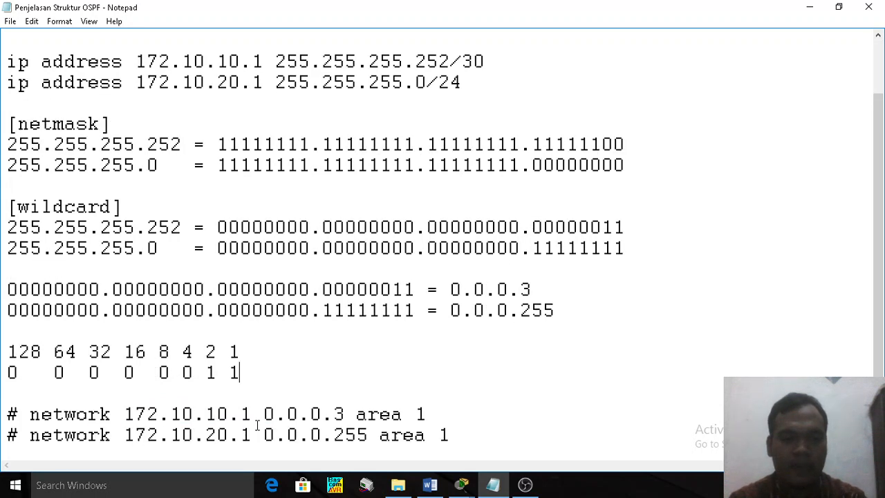
Insert three empty lines above the command "# network 172.10.10.1 0.0.0.3 area 1"
{"action": "left_click", "coordinate": [5, 413]}
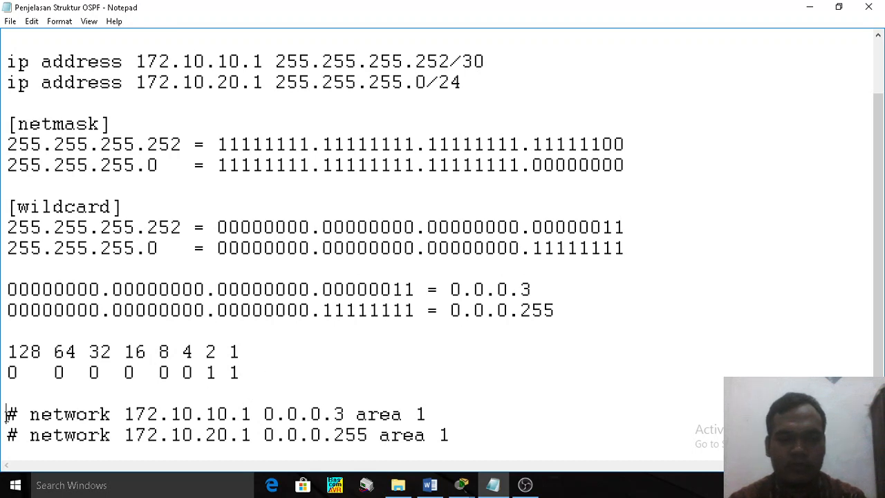
{"action": "key", "text": "Return"}
{"action": "key", "text": "Return"}
{"action": "key", "text": "Return"}
{"action": "left_click", "coordinate": [30, 378]}
{"action": "scroll", "coordinate": [31, 373], "scroll_direction": "up", "scroll_amount": 1}
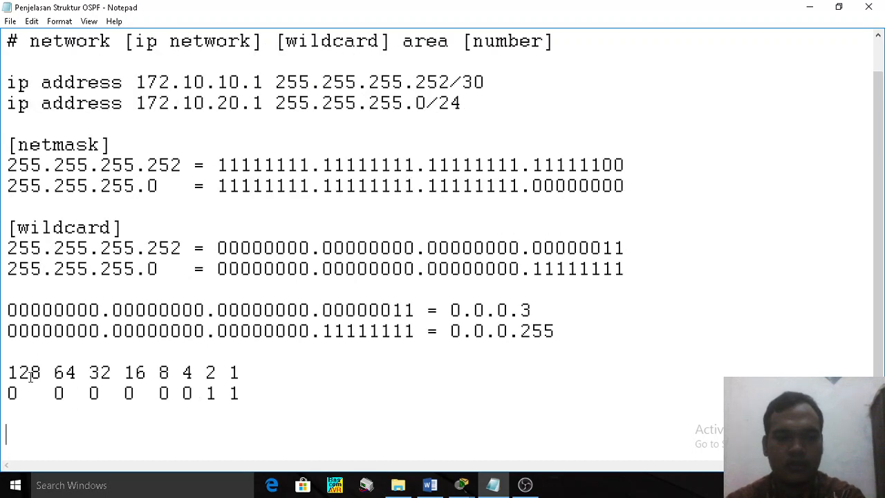
Examine how the 1 bits and 0 bits in the lower row correspond to the place values above them
{"action": "left_click", "coordinate": [239, 393]}
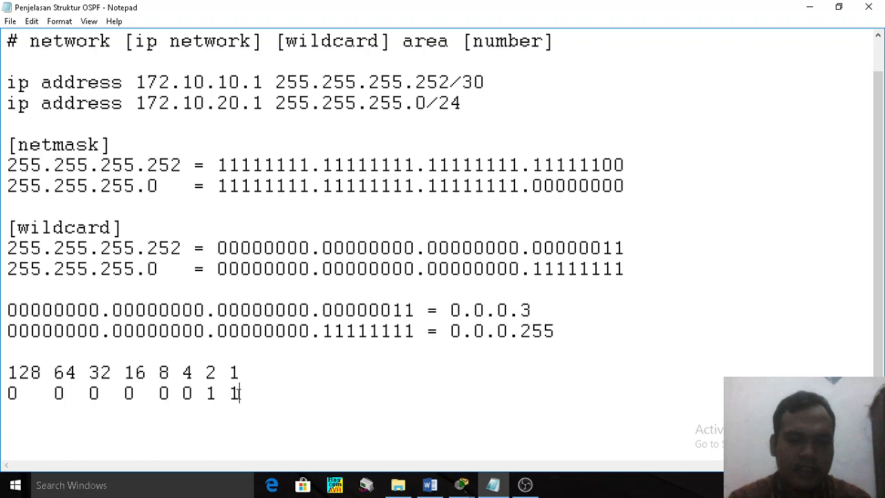
{"action": "left_click_drag", "start_coordinate": [240, 392], "coordinate": [205, 394]}
{"action": "left_click", "coordinate": [217, 394]}
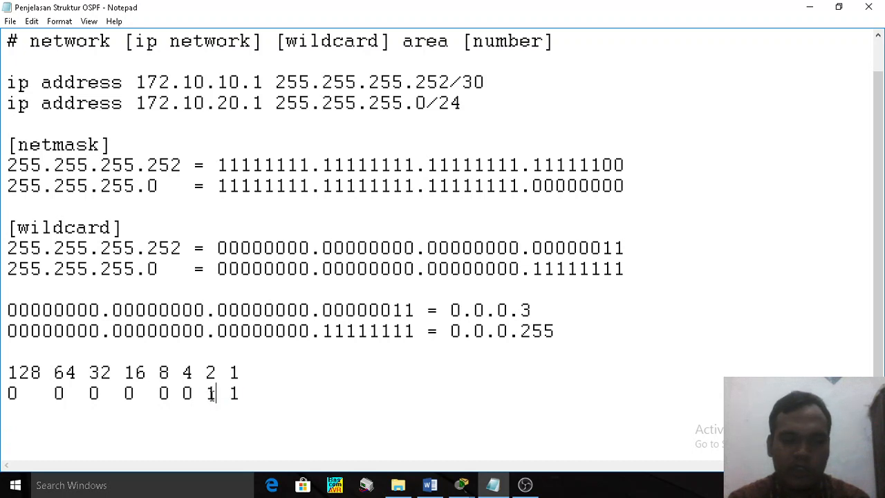
{"action": "left_click", "coordinate": [244, 375]}
{"action": "left_click_drag", "start_coordinate": [245, 374], "coordinate": [30, 374]}
{"action": "left_click_drag", "start_coordinate": [193, 394], "coordinate": [4, 394]}
{"action": "left_click", "coordinate": [192, 418]}
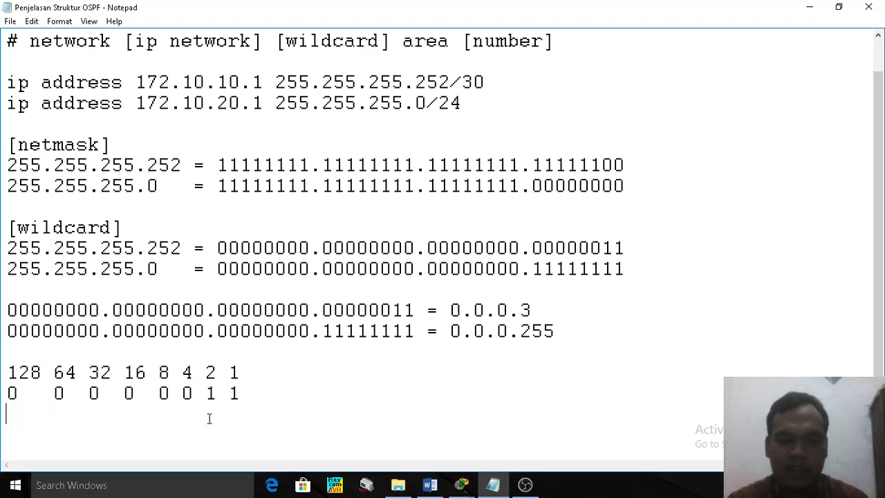
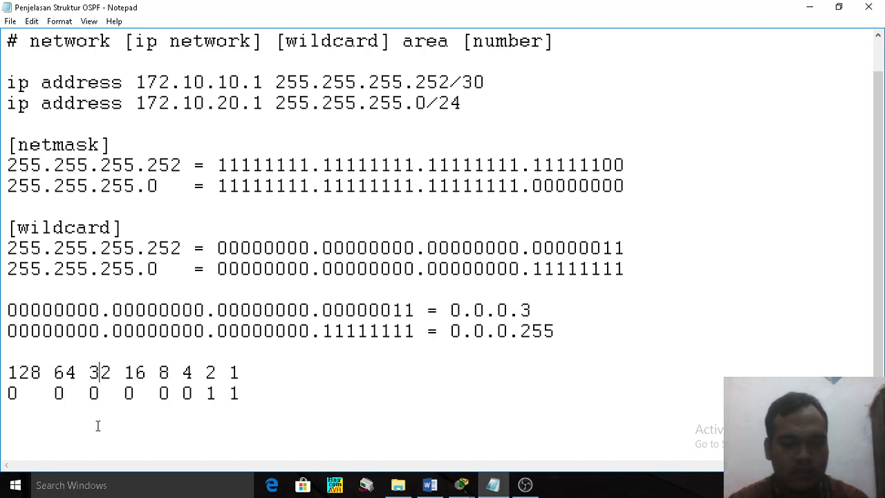
Compare the place values 2 and 1 with the result 0.0.0.3, and examine the octet 11111111 in the 0.0.0.255 conversion
{"action": "left_click", "coordinate": [244, 393]}
{"action": "left_click_drag", "start_coordinate": [245, 394], "coordinate": [245, 373]}
{"action": "left_click", "coordinate": [245, 374]}
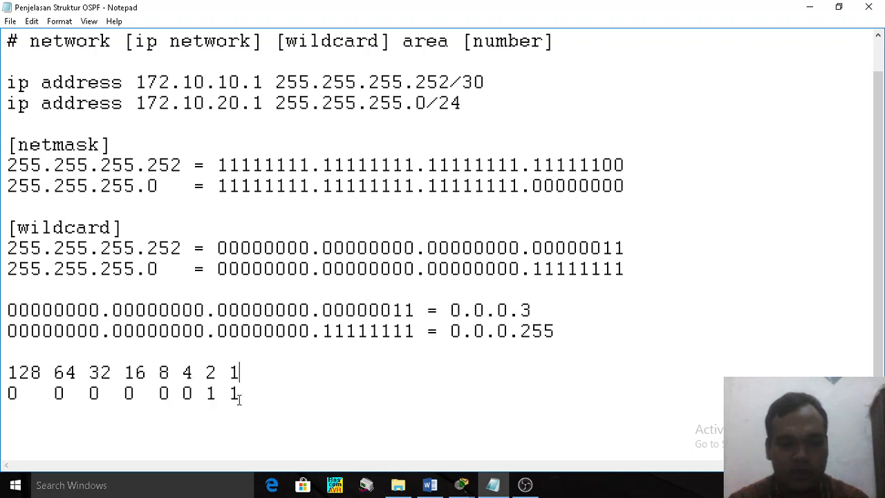
{"action": "left_click", "coordinate": [215, 394]}
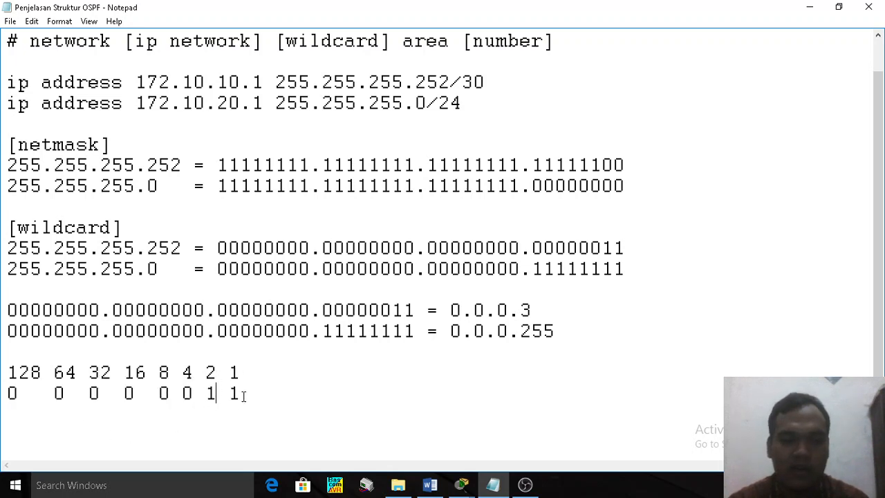
{"action": "left_click_drag", "start_coordinate": [240, 372], "coordinate": [205, 373]}
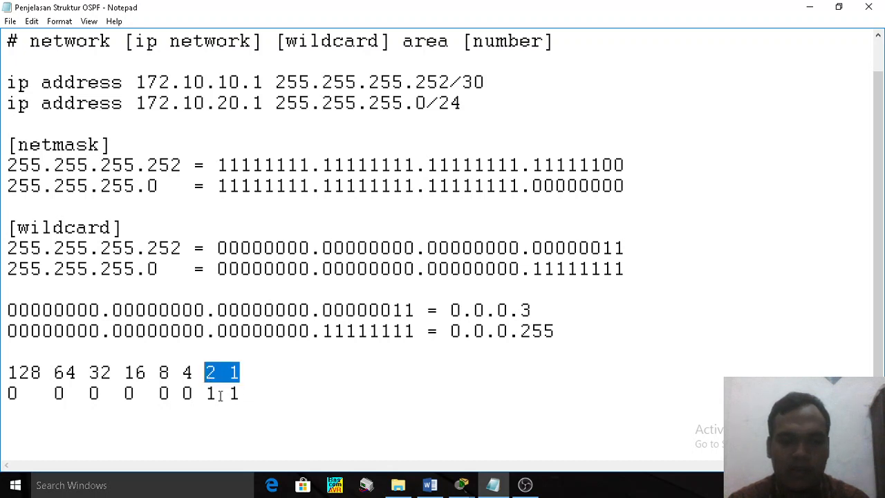
{"action": "left_click", "coordinate": [237, 373]}
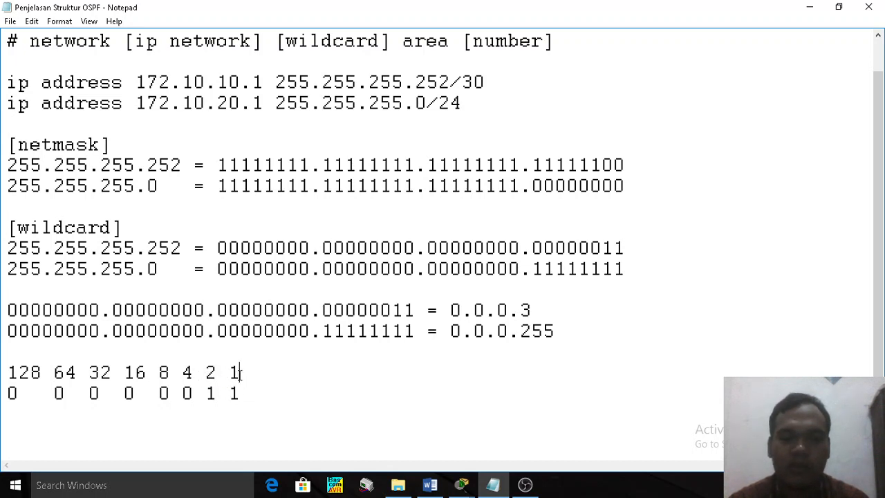
{"action": "left_click_drag", "start_coordinate": [530, 310], "coordinate": [450, 310]}
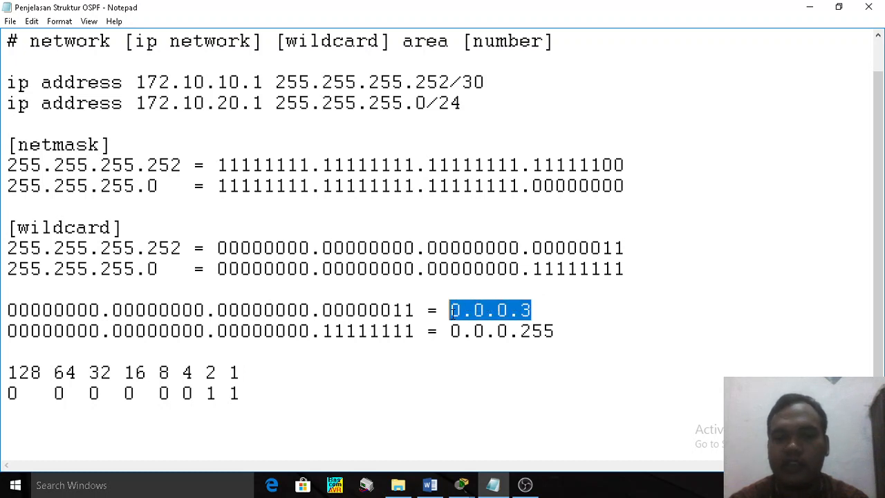
{"action": "double_click", "coordinate": [360, 332]}
{"action": "left_click", "coordinate": [356, 331]}
{"action": "left_click_drag", "start_coordinate": [323, 334], "coordinate": [419, 327]}
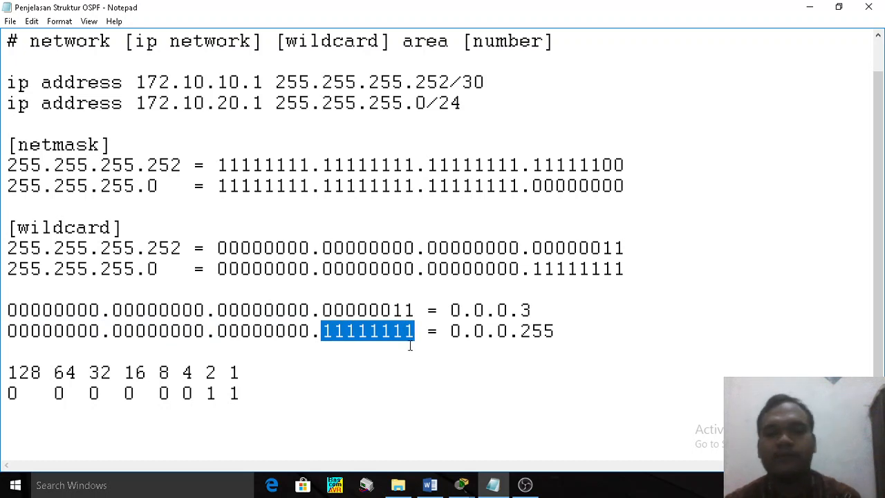
Delete the place value row and the spaced-out bit row beneath the wildcard conversions
{"action": "scroll", "coordinate": [410, 345], "scroll_direction": "down", "scroll_amount": 1}
{"action": "scroll", "coordinate": [410, 346], "scroll_direction": "down", "scroll_amount": 1}
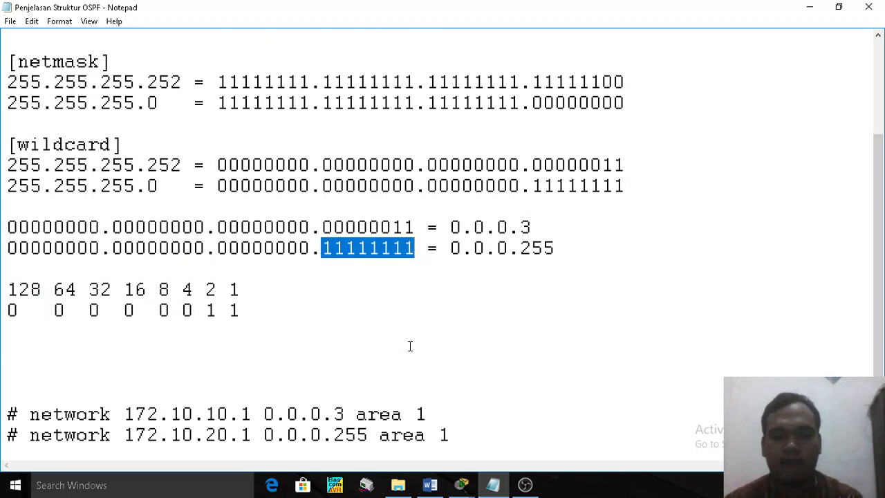
{"action": "left_click_drag", "start_coordinate": [53, 357], "coordinate": [3, 270]}
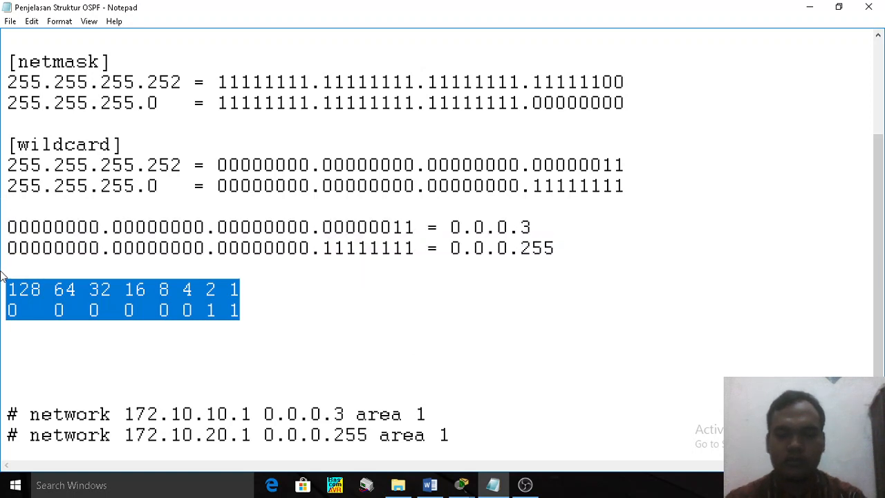
{"action": "key", "text": "Delete"}
Examine the IP address, wildcard and area number in the two network commands, along with the 255.255.255.252 wildcard row
{"action": "scroll", "coordinate": [2, 275], "scroll_direction": "up", "scroll_amount": 1}
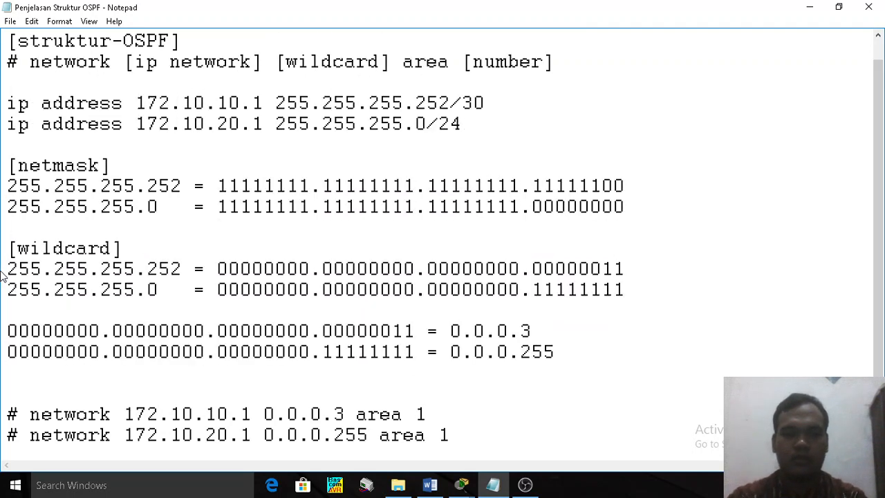
{"action": "left_click", "coordinate": [462, 434]}
{"action": "left_click_drag", "start_coordinate": [462, 434], "coordinate": [5, 413]}
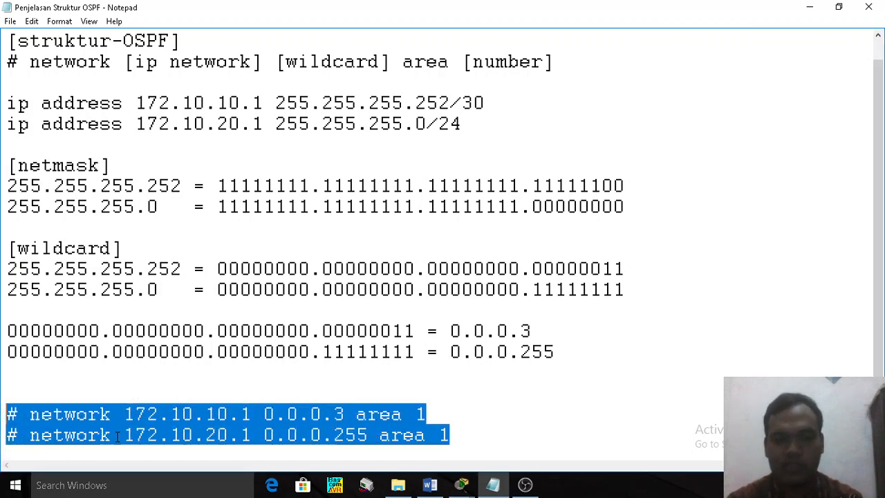
{"action": "left_click", "coordinate": [178, 419]}
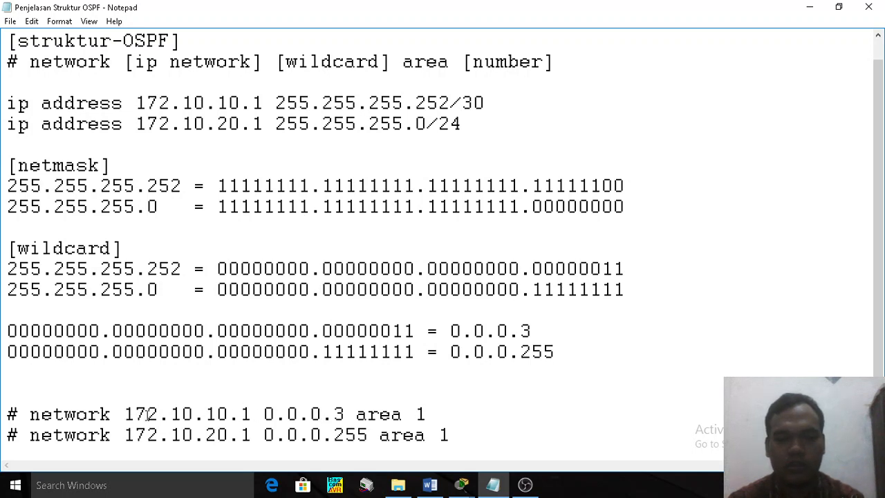
{"action": "left_click_drag", "start_coordinate": [133, 415], "coordinate": [206, 415]}
{"action": "left_click_drag", "start_coordinate": [274, 415], "coordinate": [322, 415]}
{"action": "left_click_drag", "start_coordinate": [414, 414], "coordinate": [427, 415]}
{"action": "left_click", "coordinate": [320, 434]}
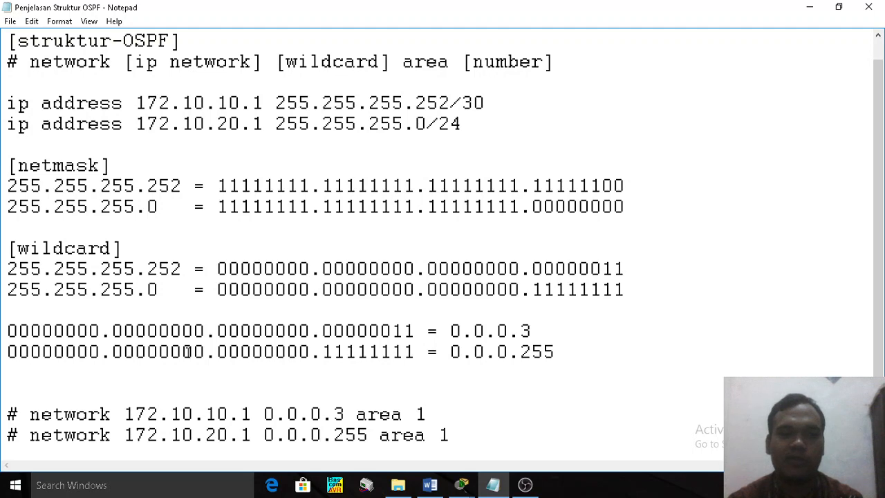
{"action": "left_click", "coordinate": [180, 268]}
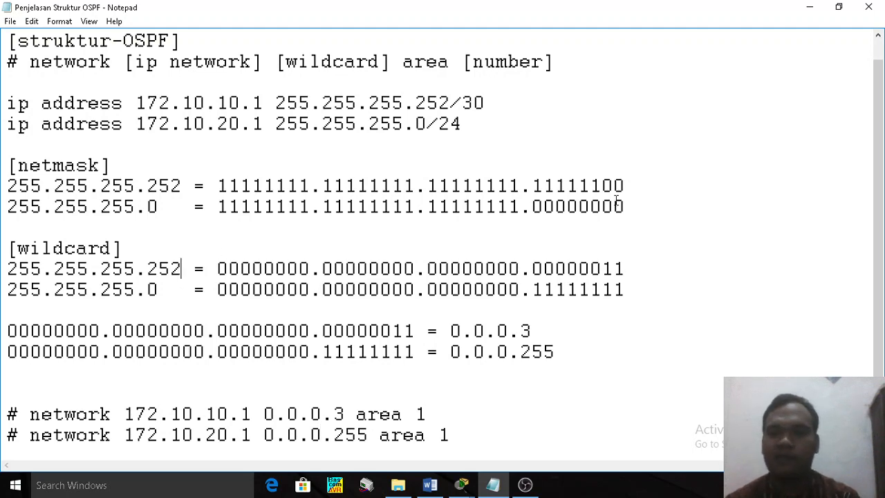
Minimize the notes and switch to the full network topology in Packet Tracer, with the R_Pusat router window closed
{"action": "left_click", "coordinate": [810, 8]}
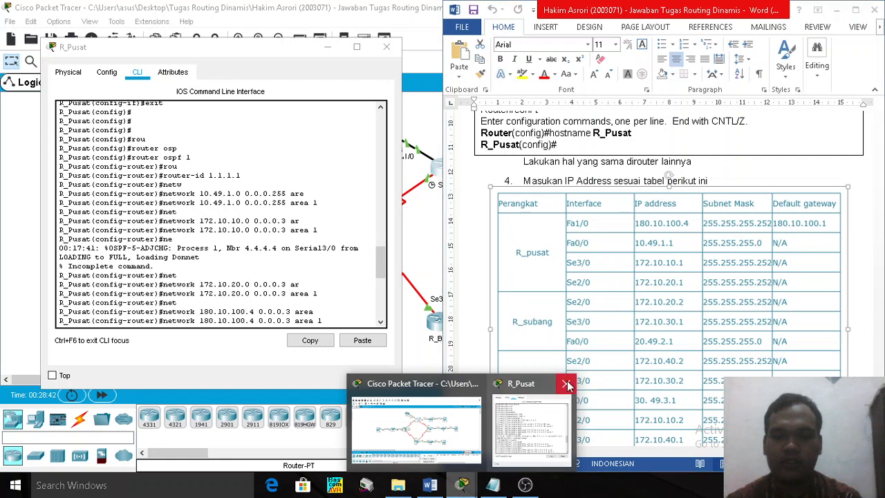
{"action": "left_click", "coordinate": [399, 422]}
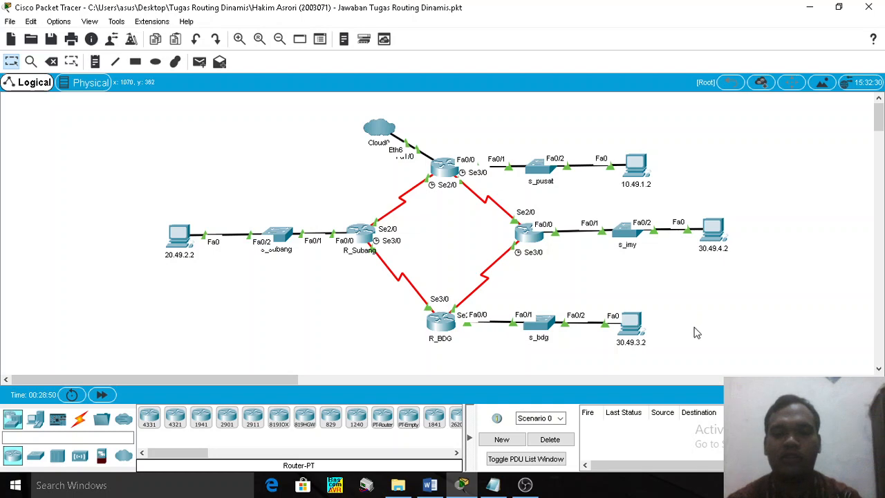
{"action": "left_click", "coordinate": [525, 484]}
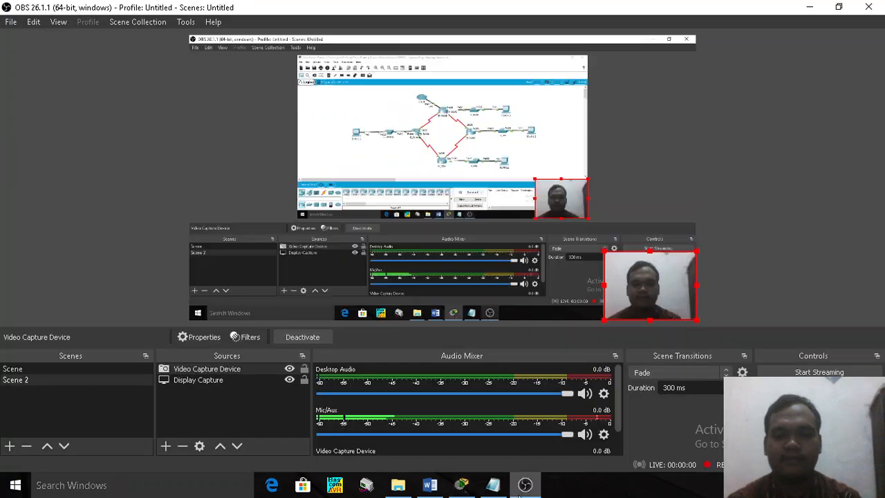